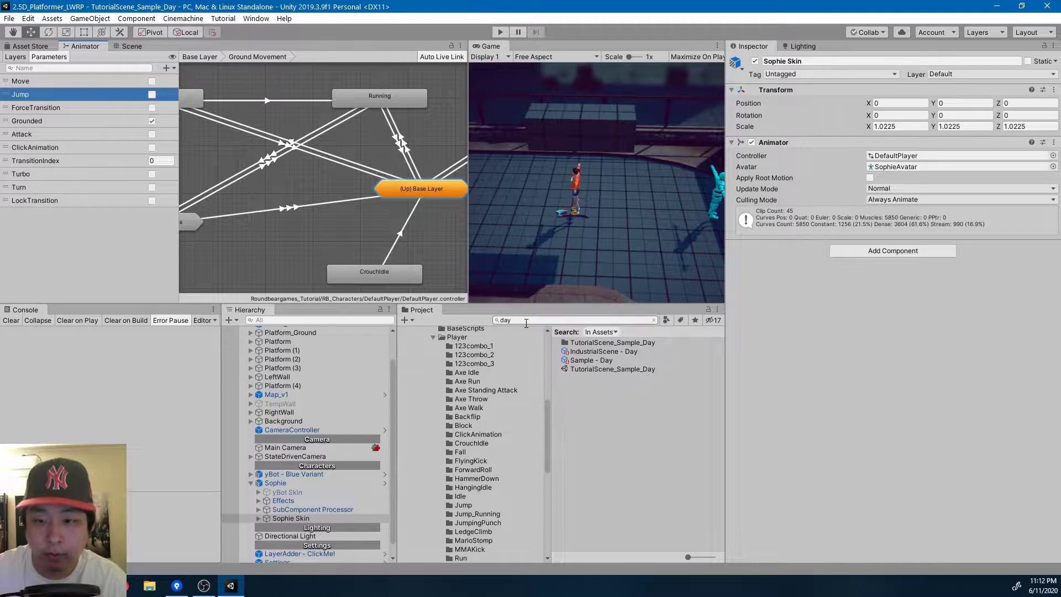
Search the project assets for "charactercon" and open the CharacterControl script in the code editor
{"action": "type", "text": "charactercon"}
{"action": "key", "text": "Down"}
{"action": "key", "text": "Down"}
{"action": "key", "text": "Return"}
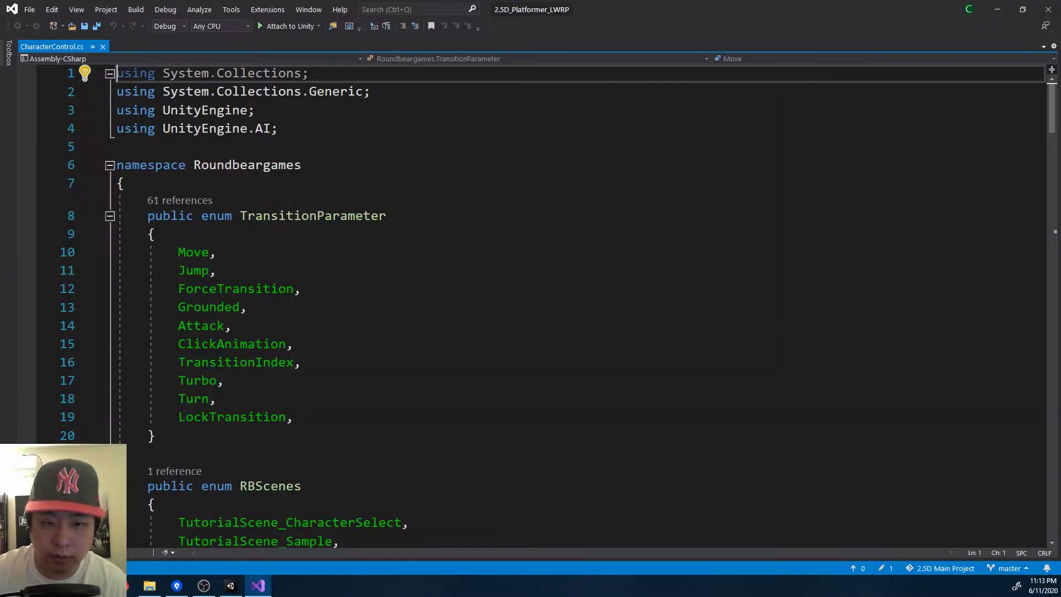
Find all references to Jump in the TransitionParameter enum and widen the results list
{"action": "left_click", "coordinate": [195, 275]}
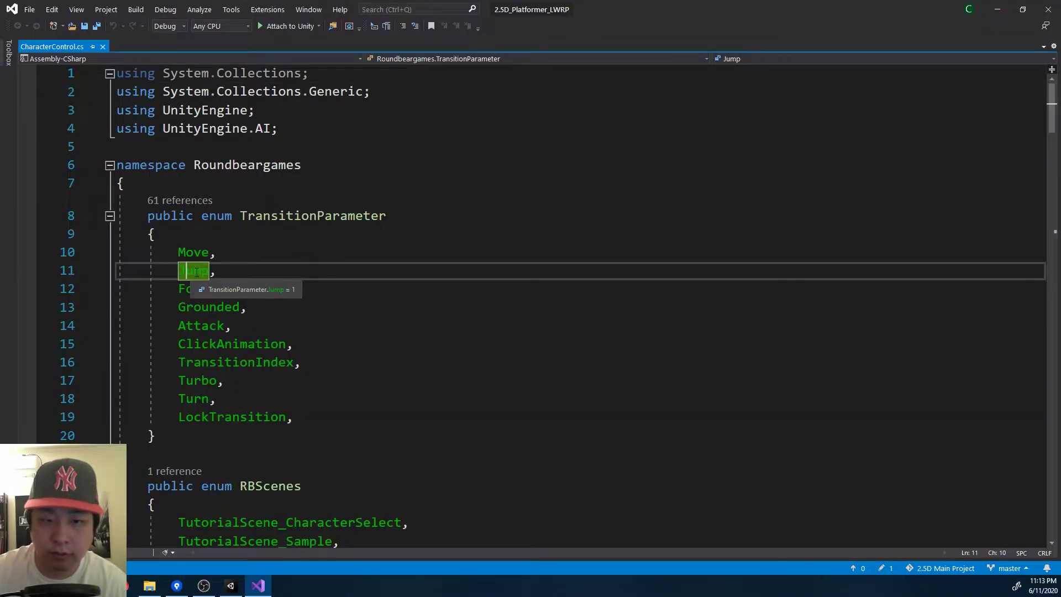
{"action": "right_click", "coordinate": [195, 272]}
{"action": "left_click", "coordinate": [283, 366]}
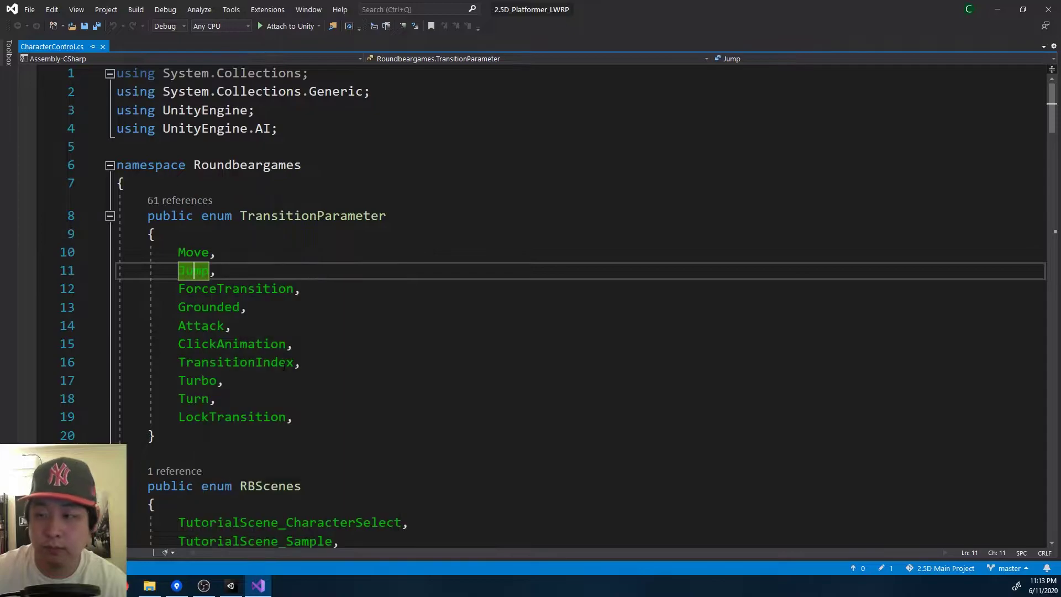
{"action": "left_click_drag", "start_coordinate": [947, 175], "coordinate": [781, 184]}
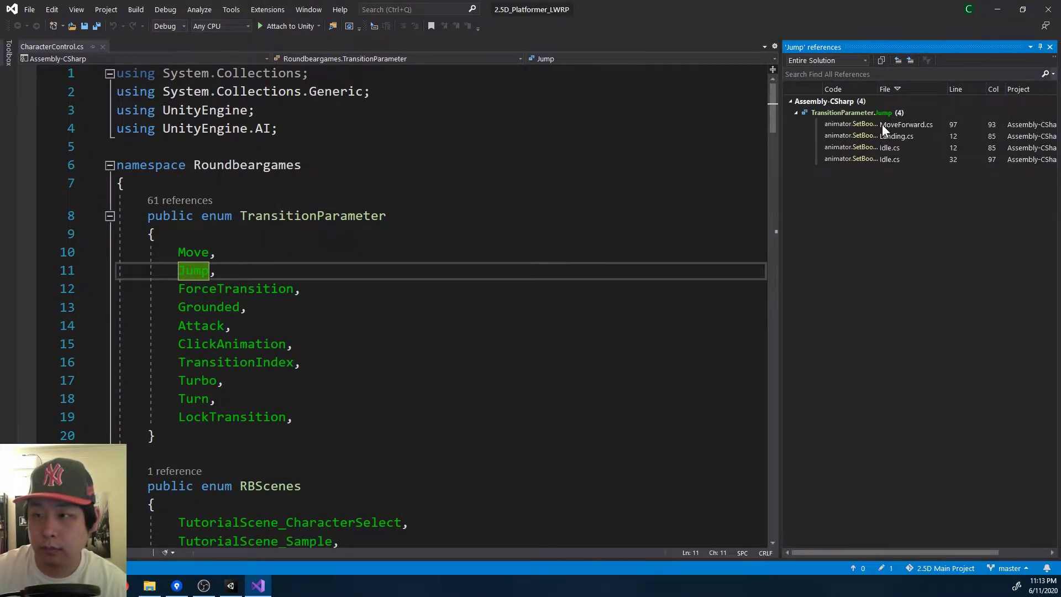
Examine each Jump reference in MoveForward.cs, Landing.cs and Idle.cs to see where the parameter is set
{"action": "left_click", "coordinate": [883, 124]}
{"action": "left_click_drag", "start_coordinate": [878, 89], "coordinate": [920, 88]}
{"action": "left_click", "coordinate": [903, 135]}
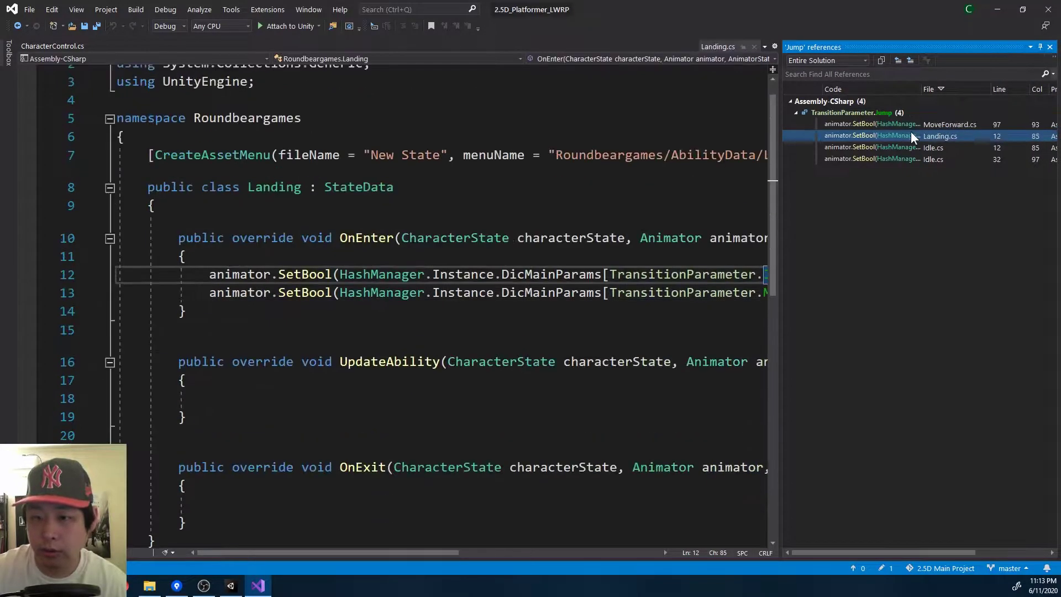
{"action": "key", "text": "Down"}
{"action": "key", "text": "Down"}
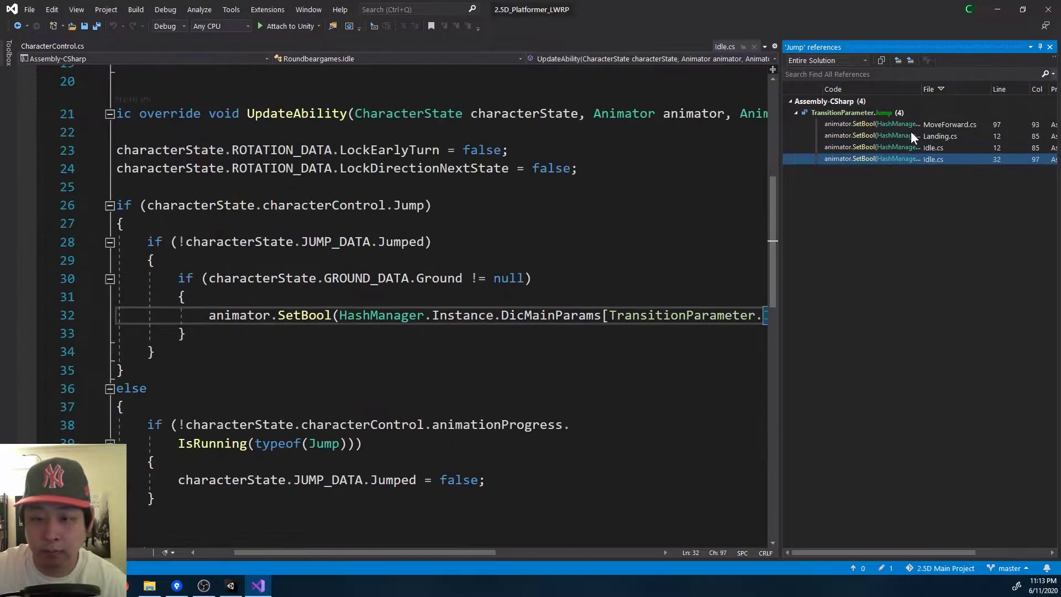
{"action": "key", "text": "Up"}
{"action": "key", "text": "Up"}
{"action": "key", "text": "Up"}
{"action": "key", "text": "Up"}
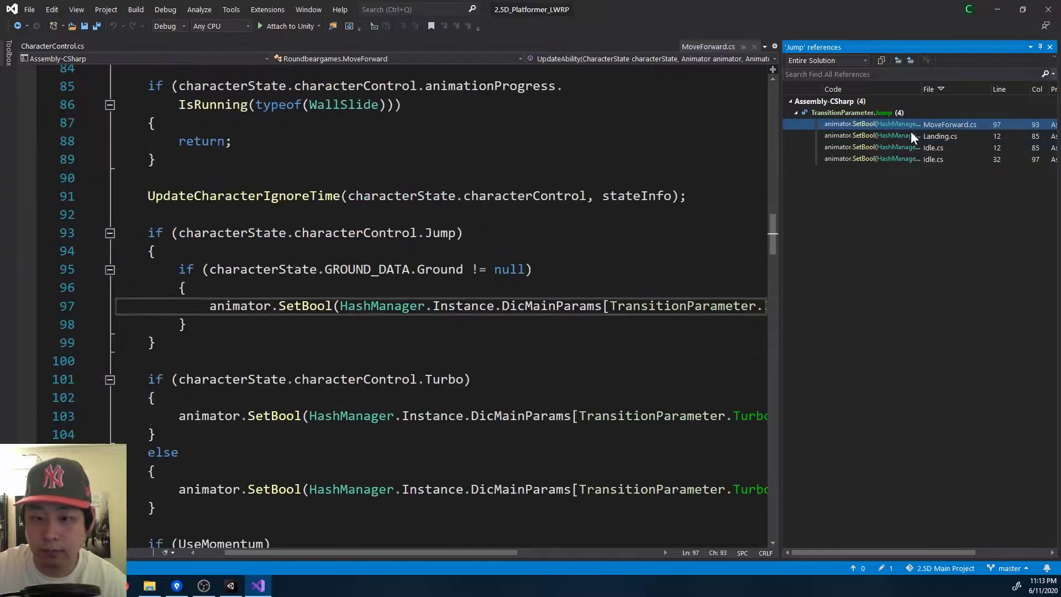
{"action": "key", "text": "Down"}
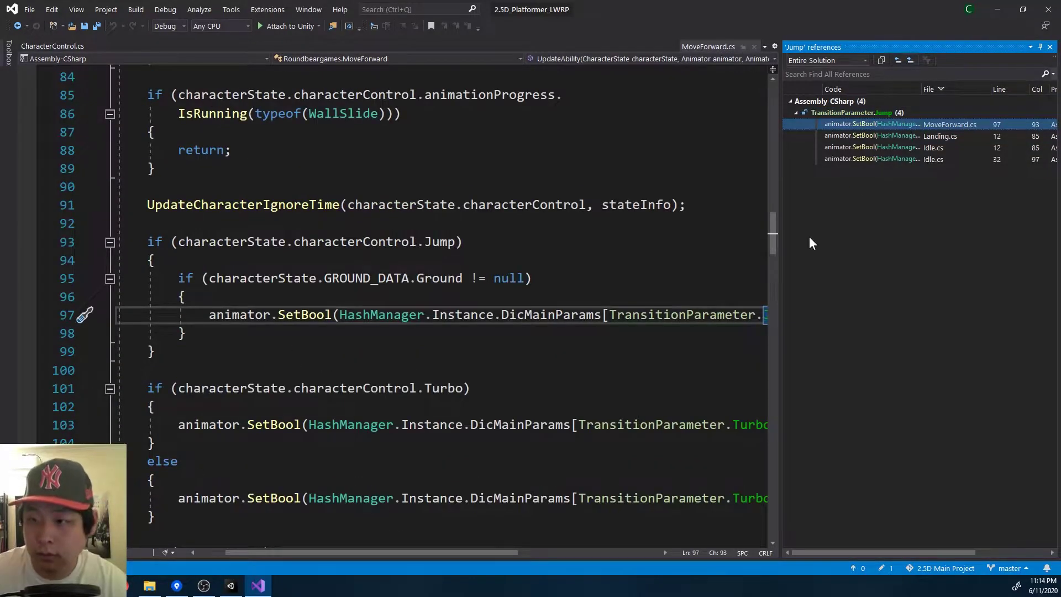
Delete the whole "if (characterState.characterControl.Jump)" block from UpdateAbility in MoveForward.cs and save the file
{"action": "left_click_drag", "start_coordinate": [780, 239], "coordinate": [875, 241]}
{"action": "left_click_drag", "start_coordinate": [554, 553], "coordinate": [526, 555]}
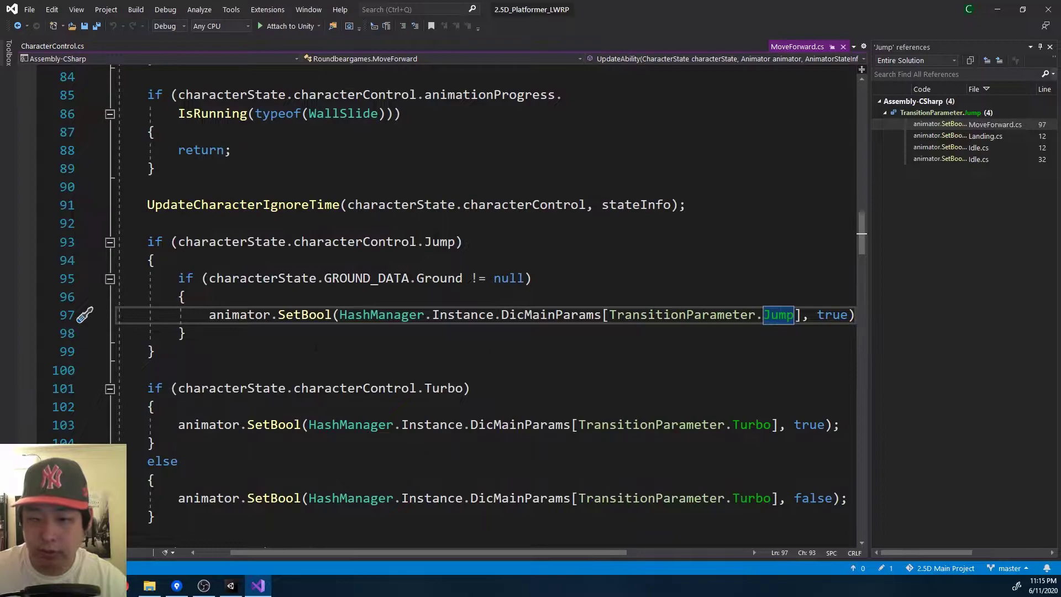
{"action": "left_click_drag", "start_coordinate": [195, 334], "coordinate": [218, 261]}
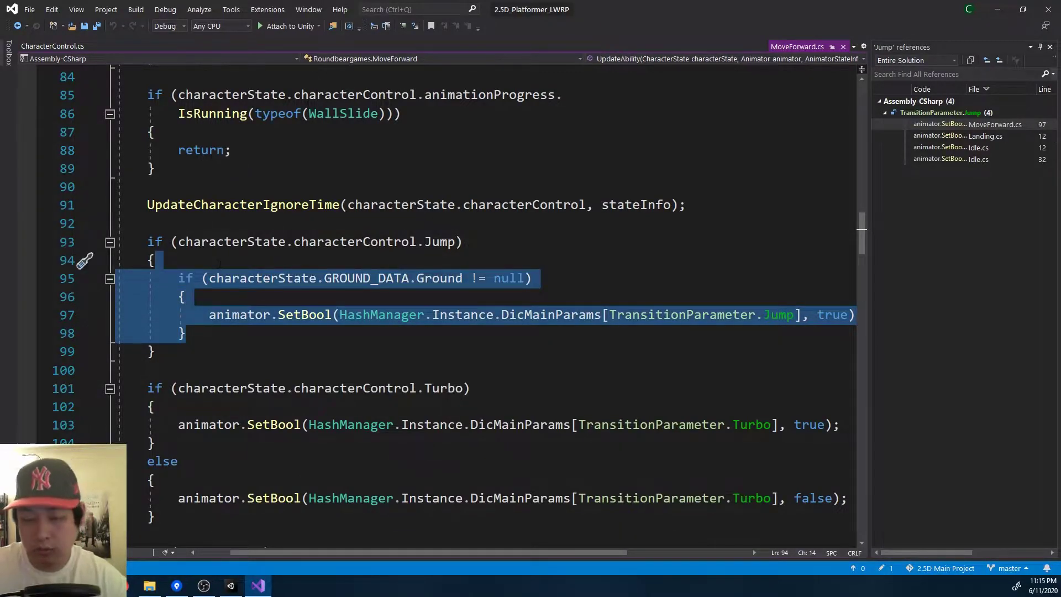
{"action": "key", "text": "Delete"}
{"action": "key", "text": "Return"}
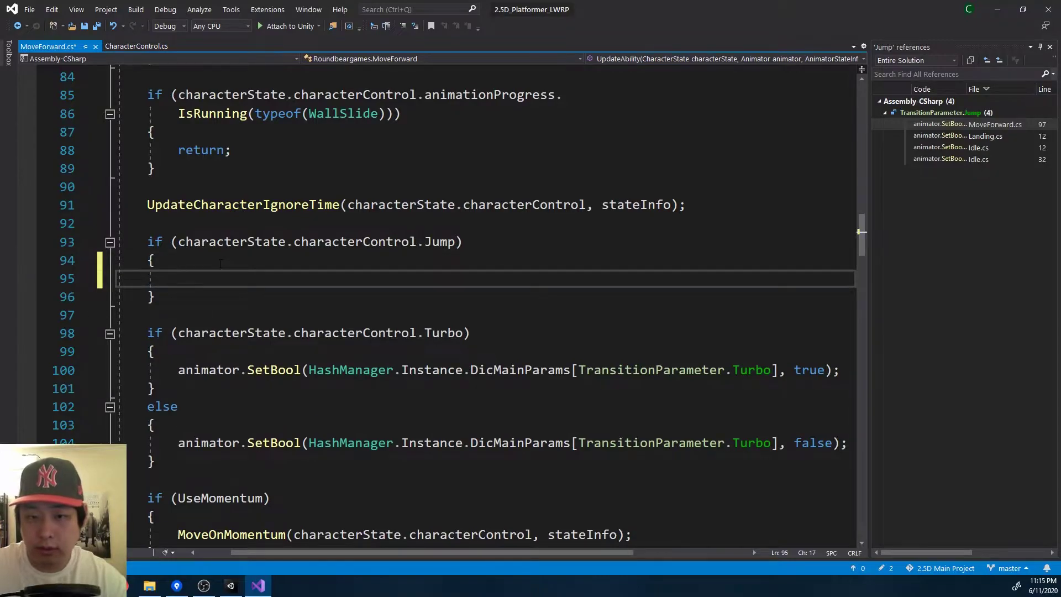
{"action": "left_click_drag", "start_coordinate": [184, 293], "coordinate": [196, 230]}
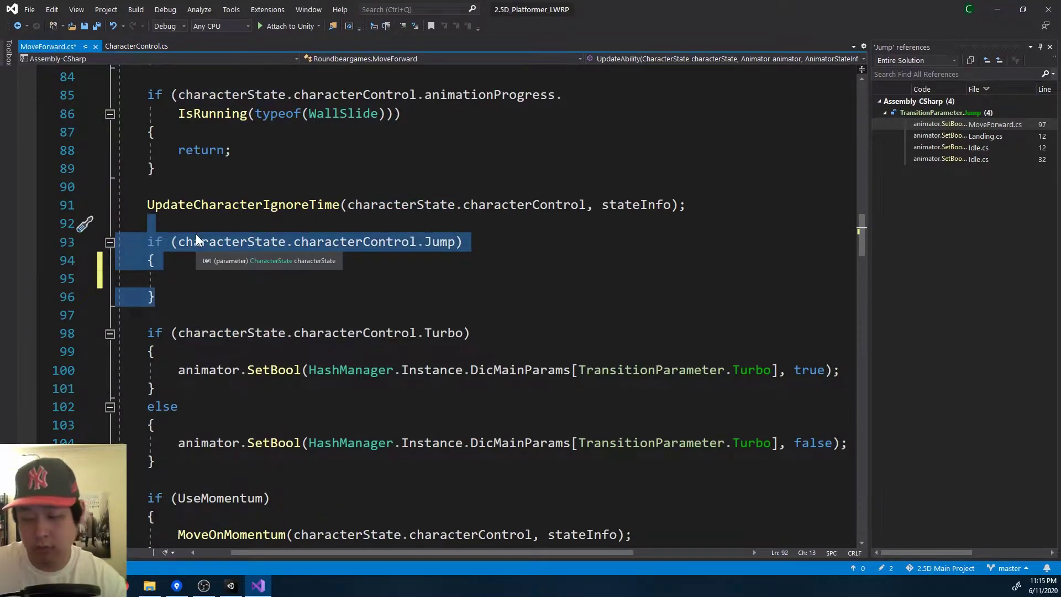
{"action": "key", "text": "Delete"}
{"action": "key", "text": "ctrl+s"}
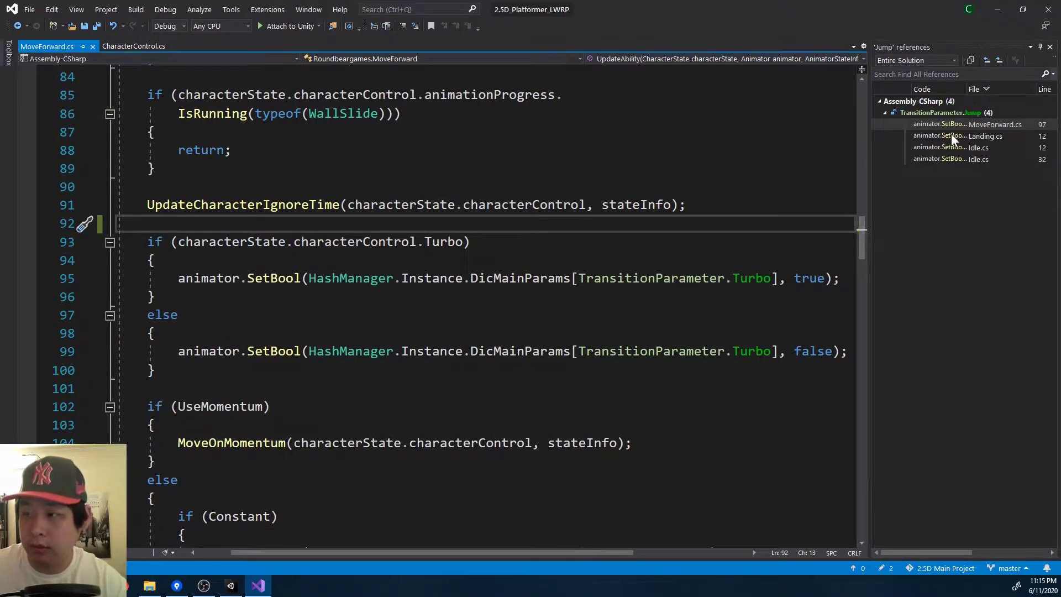
Delete the line setting TransitionParameter.Jump to false from OnEnter in Landing.cs
{"action": "left_click", "coordinate": [951, 135]}
{"action": "left_click_drag", "start_coordinate": [539, 553], "coordinate": [572, 552]}
{"action": "left_click_drag", "start_coordinate": [806, 274], "coordinate": [814, 258]}
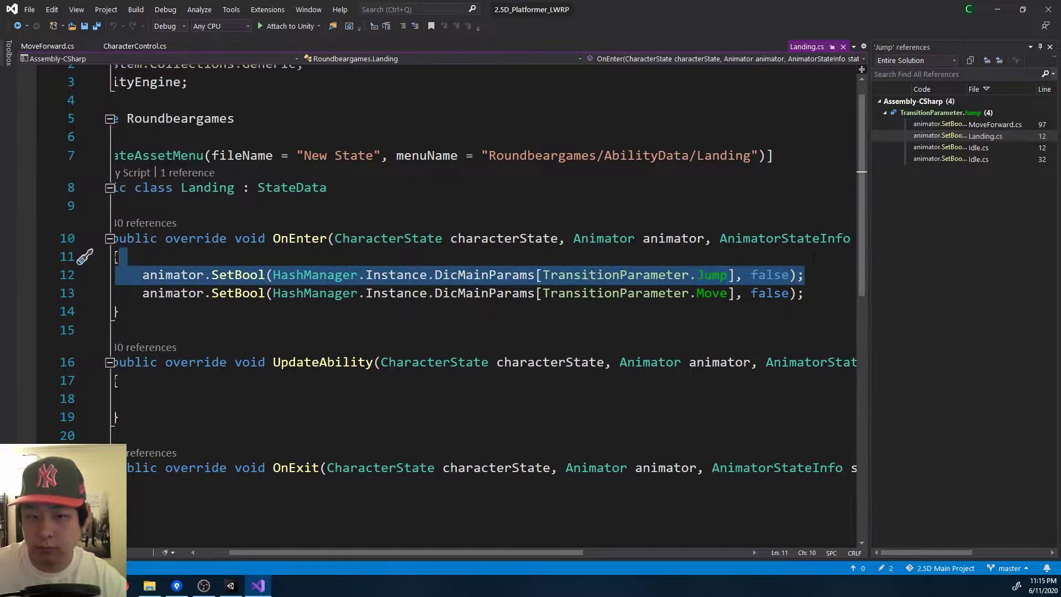
{"action": "key", "text": "Delete"}
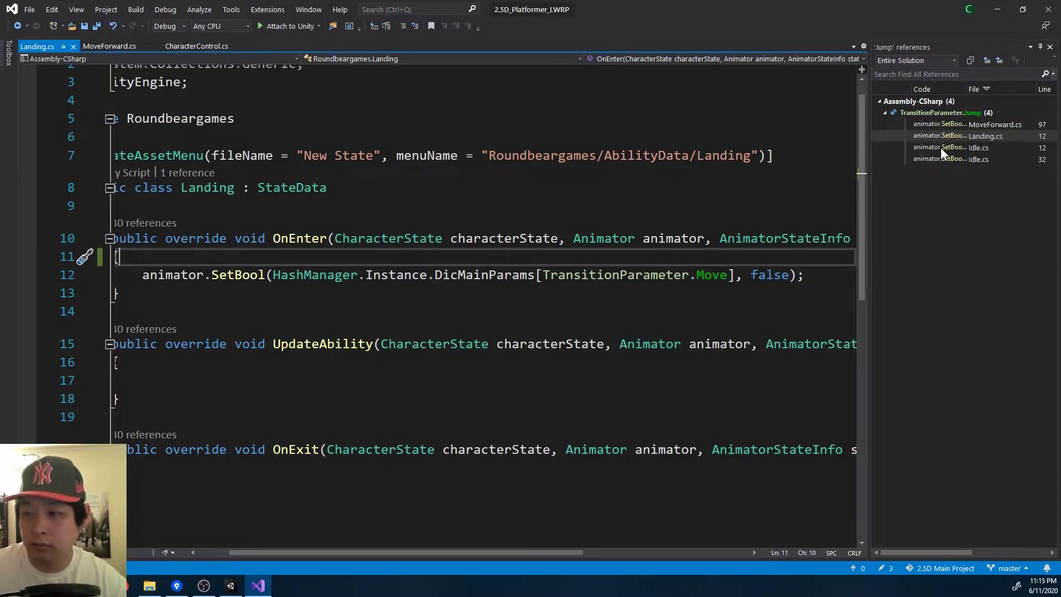
Delete the line setting TransitionParameter.Jump to false from OnEnter in Idle.cs
{"action": "left_click", "coordinate": [940, 147]}
{"action": "left_click_drag", "start_coordinate": [523, 550], "coordinate": [552, 553]}
{"action": "key", "text": "shift+Up"}
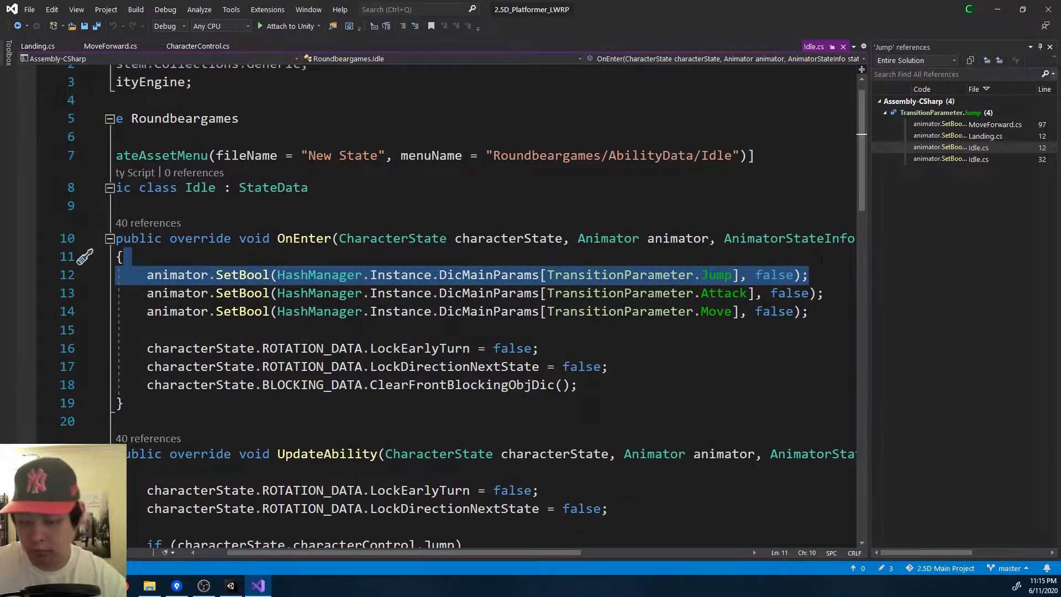
{"action": "key", "text": "Delete"}
Replace the contents of the characterControl.Jump condition in Idle.cs UpdateAbility with the comment "// do nothing" and save
{"action": "left_click", "coordinate": [938, 159]}
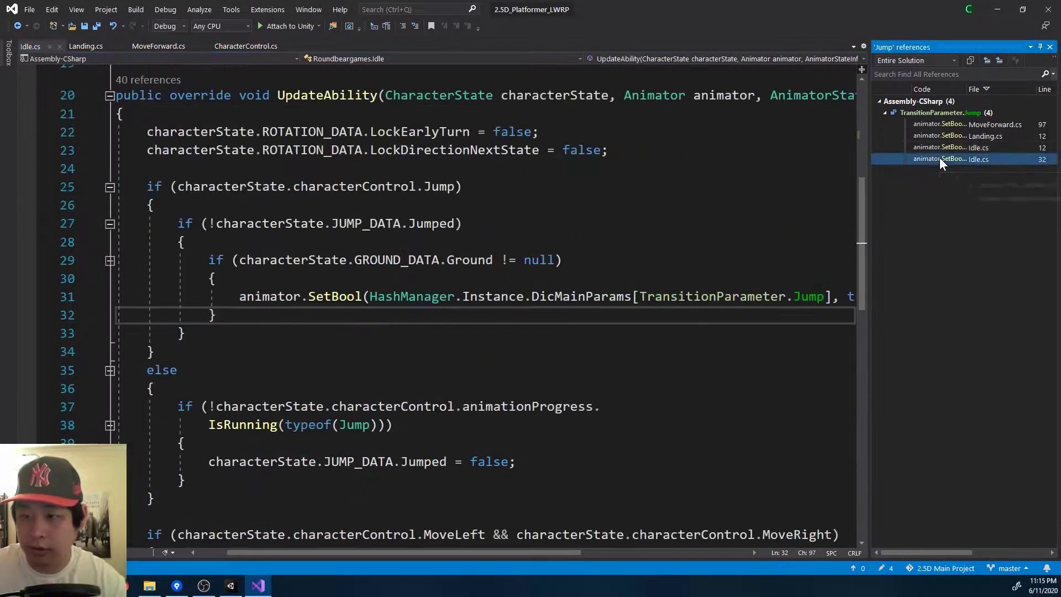
{"action": "mouse_move", "coordinate": [488, 553]}
{"action": "left_mouse_down"}
{"action": "mouse_move", "coordinate": [552, 554]}
{"action": "mouse_move", "coordinate": [483, 553]}
{"action": "left_mouse_up"}
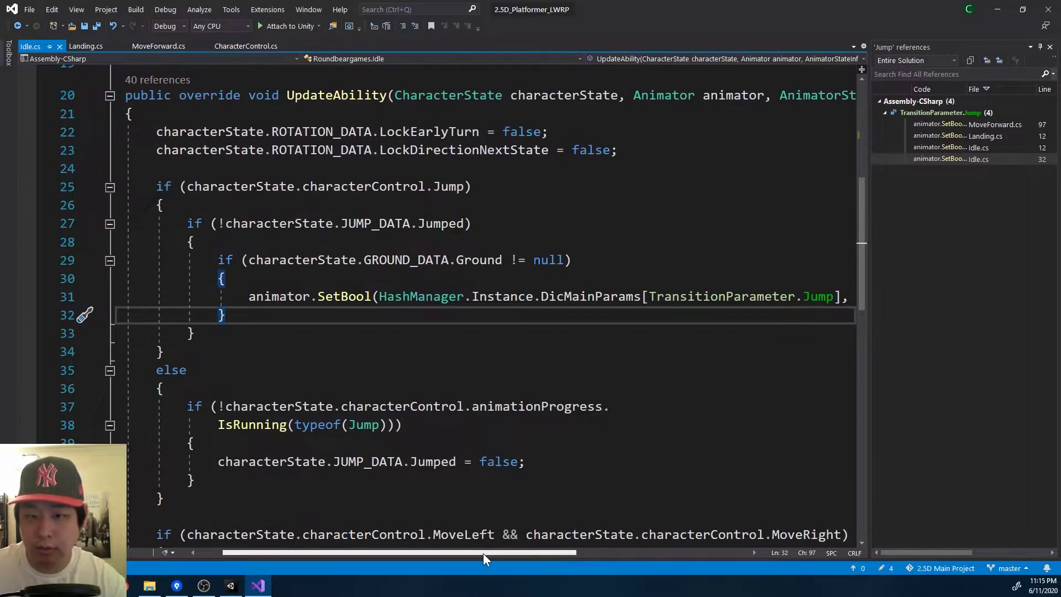
{"action": "left_click_drag", "start_coordinate": [194, 334], "coordinate": [205, 213]}
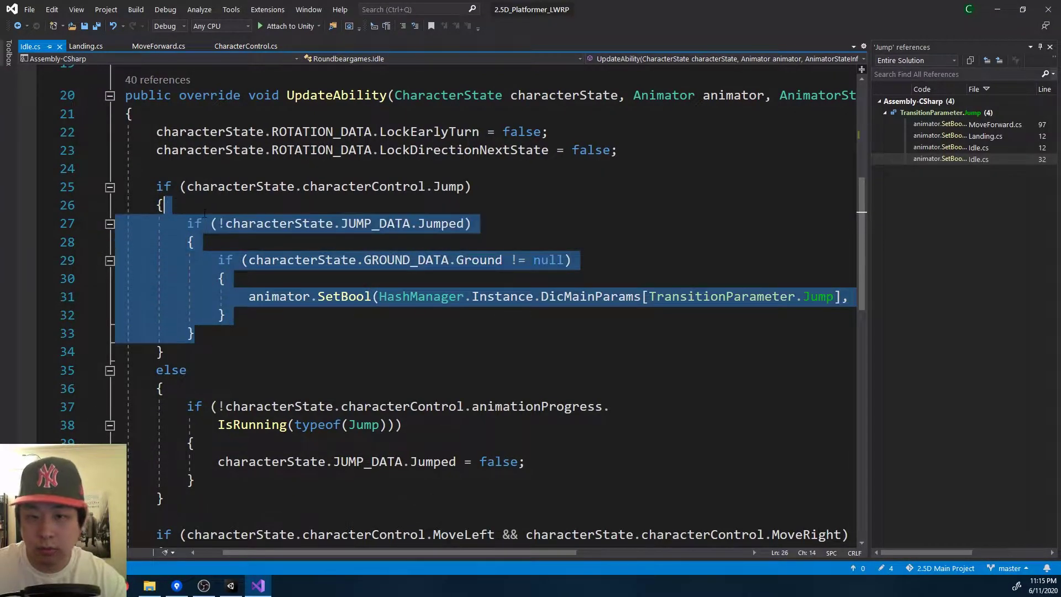
{"action": "key", "text": "Delete"}
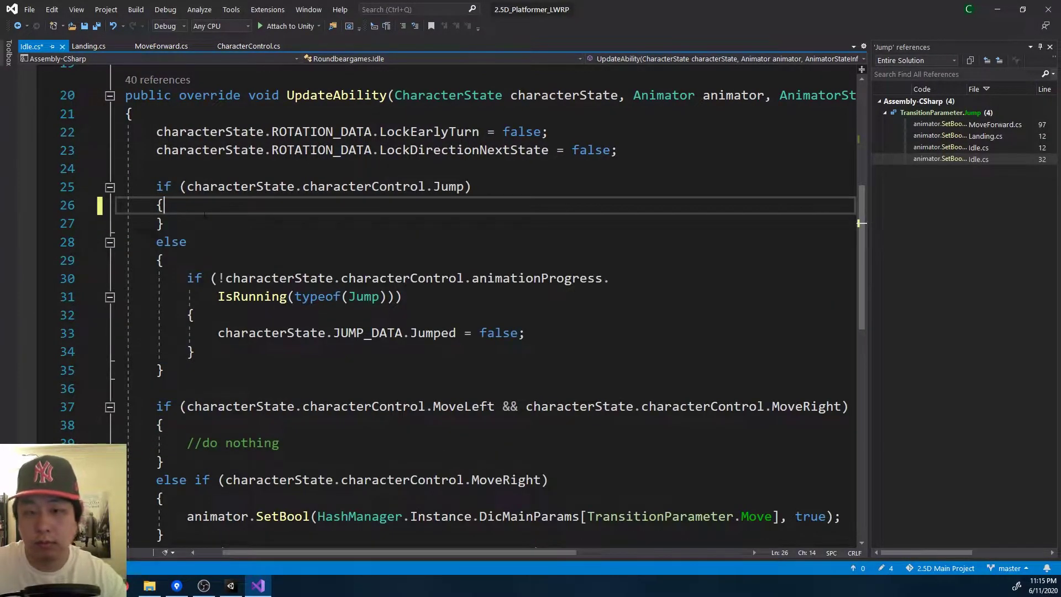
{"action": "key", "text": "Return"}
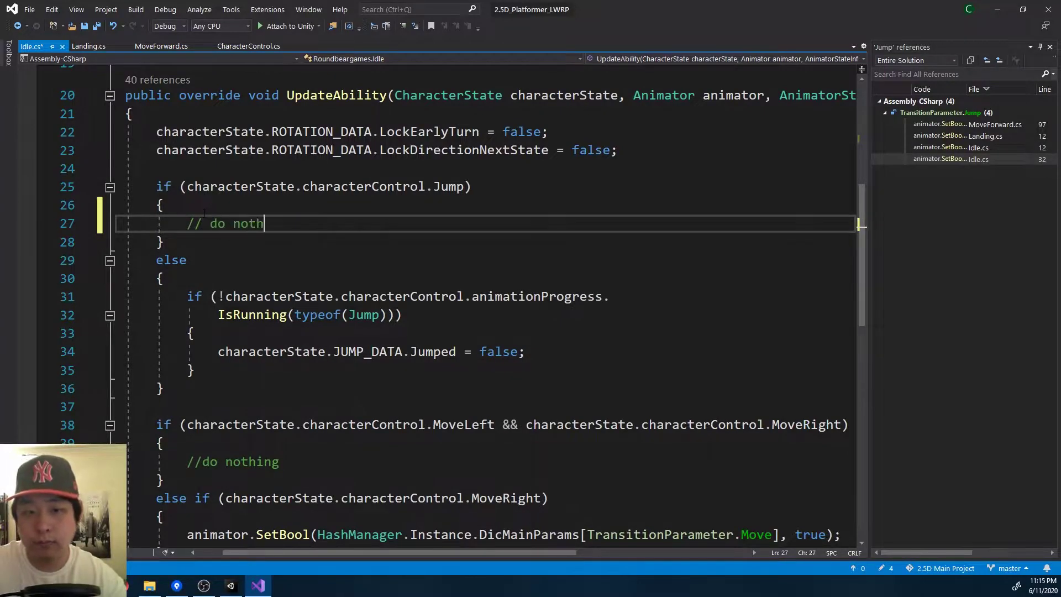
{"action": "key", "text": "ctrl+s"}
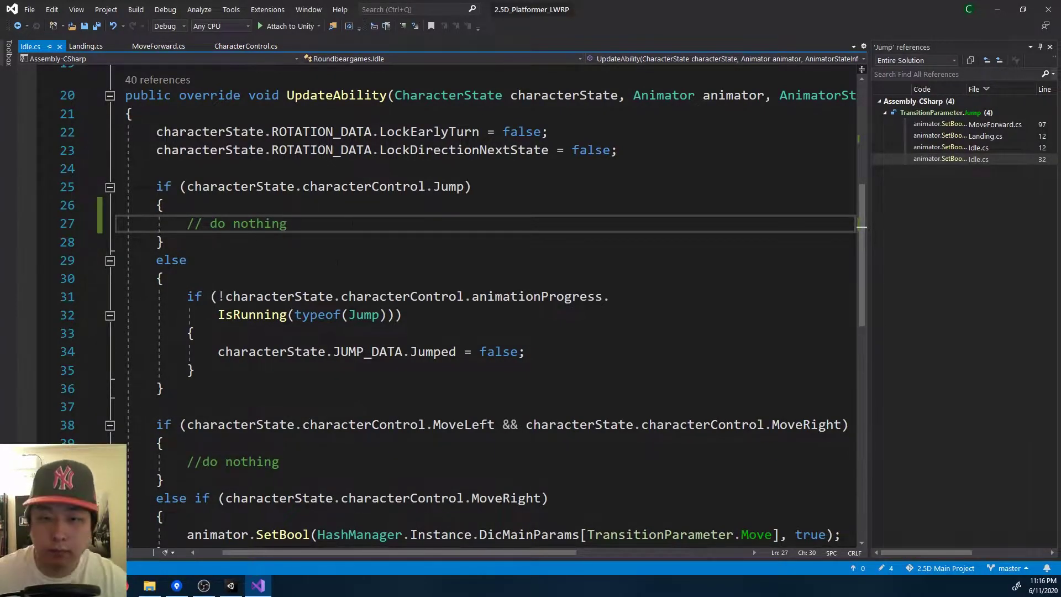
Close the Jump references list and return to Unity's Animator graph with the console cleared
{"action": "left_click", "coordinate": [1050, 47]}
{"action": "left_click", "coordinate": [231, 586]}
{"action": "left_click", "coordinate": [131, 46]}
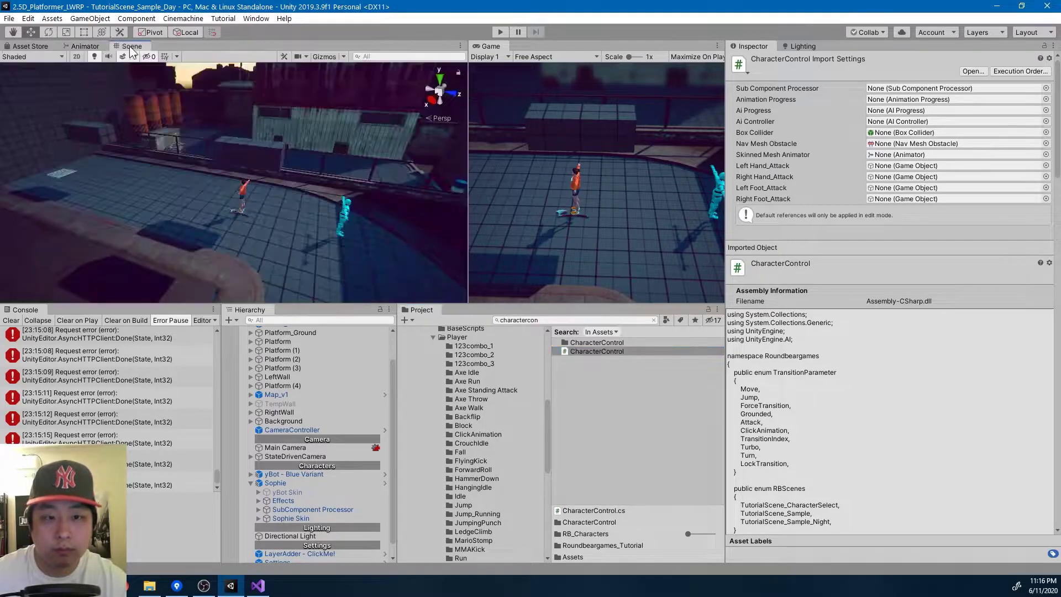
{"action": "left_click", "coordinate": [11, 320]}
{"action": "left_click", "coordinate": [83, 46]}
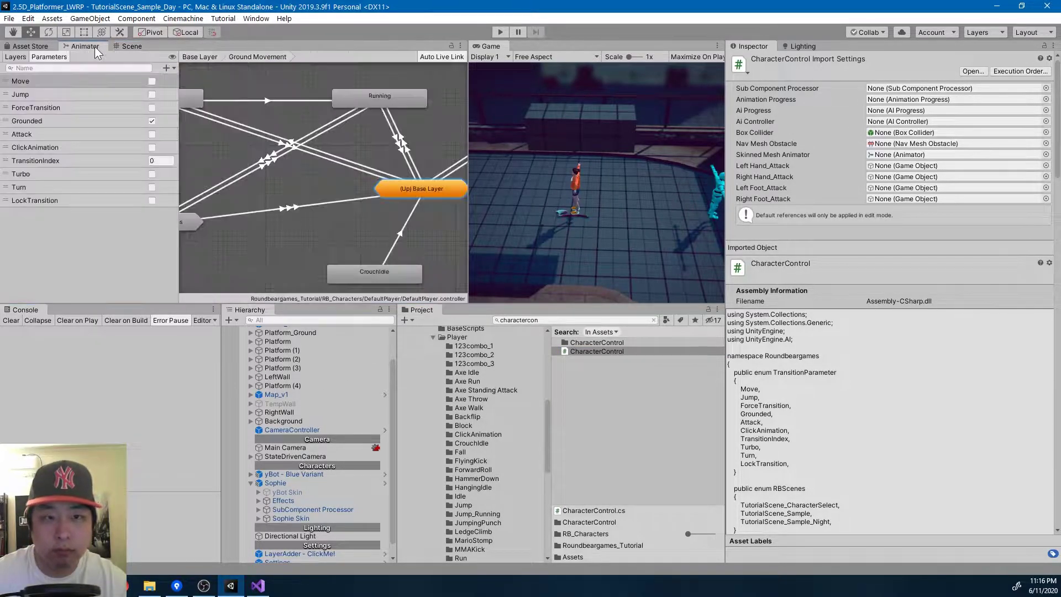
Play-test the scene with the Jump code removed, stop it and clear the console
{"action": "left_click", "coordinate": [500, 32]}
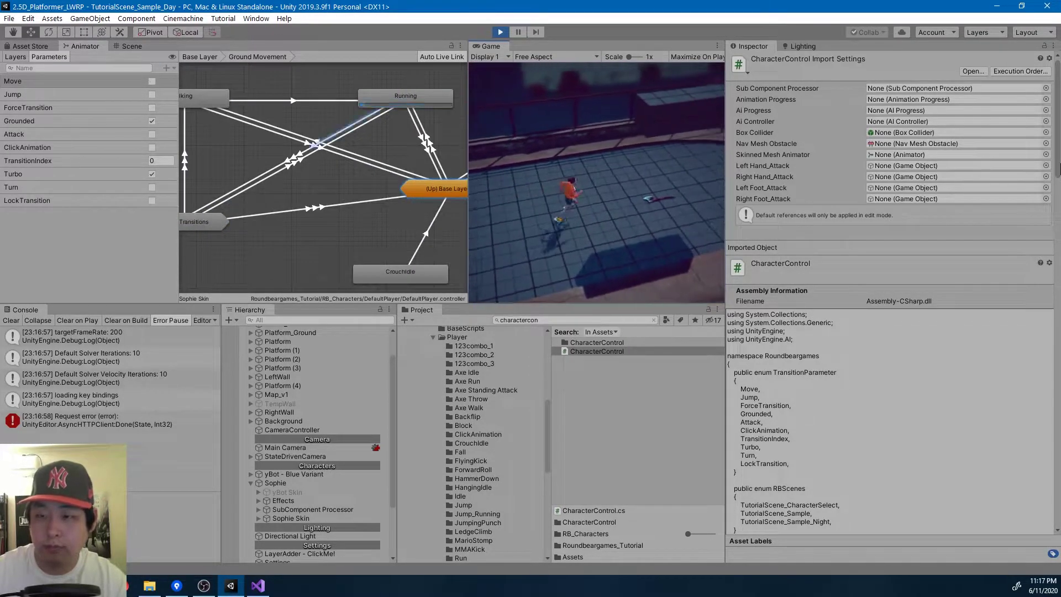
{"action": "key", "text": "ctrl+p"}
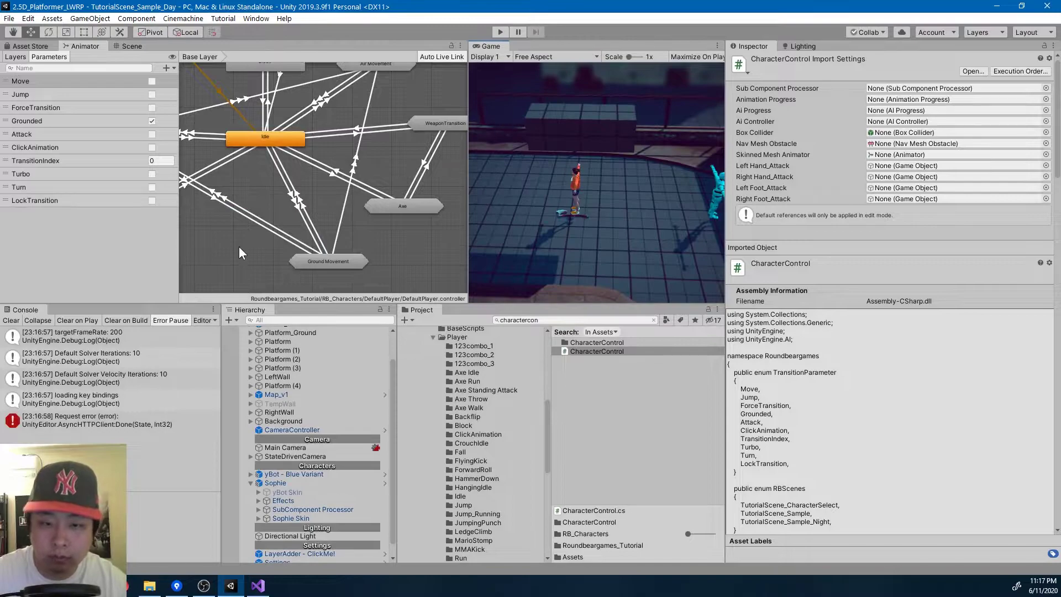
{"action": "left_click", "coordinate": [10, 321]}
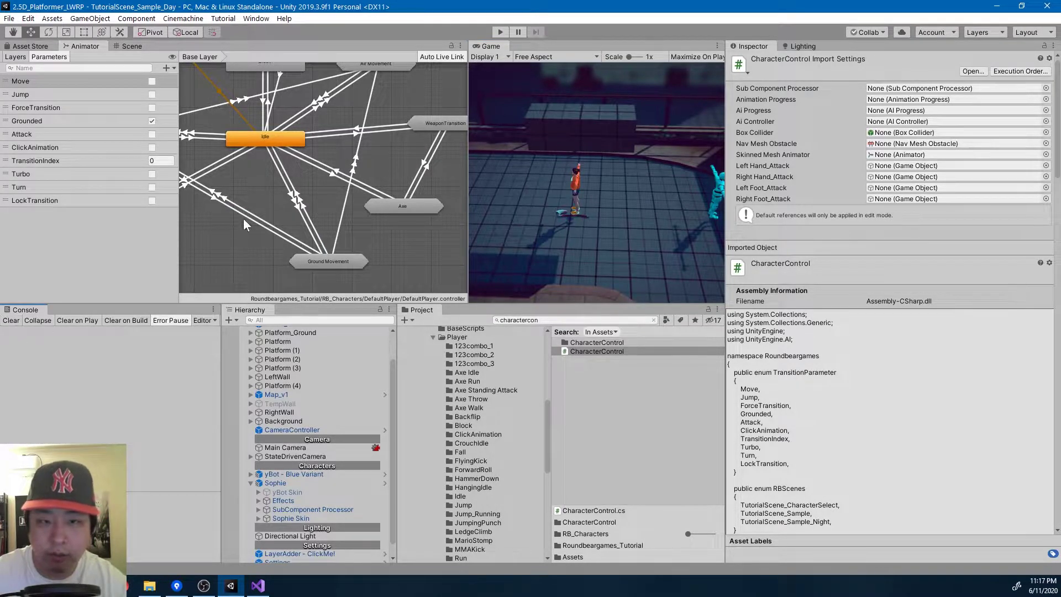
Expand the Idle state's ability data list, locate its Shoryuken transition indexer asset in the project and widen the file area
{"action": "scroll", "coordinate": [238, 222], "scroll_direction": "up", "scroll_amount": 2}
{"action": "left_click", "coordinate": [277, 125]}
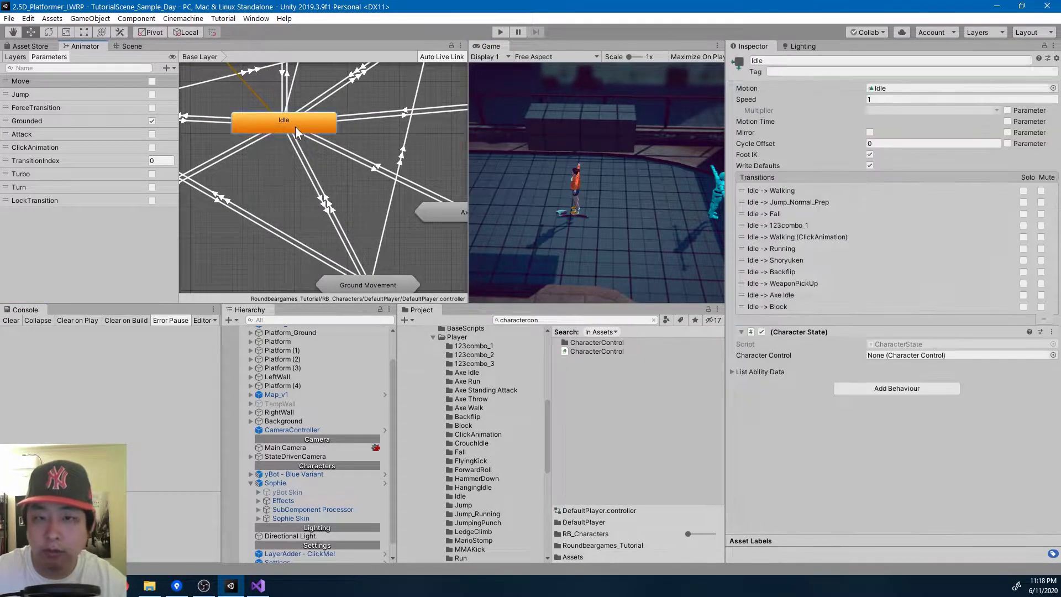
{"action": "left_click", "coordinate": [760, 372]}
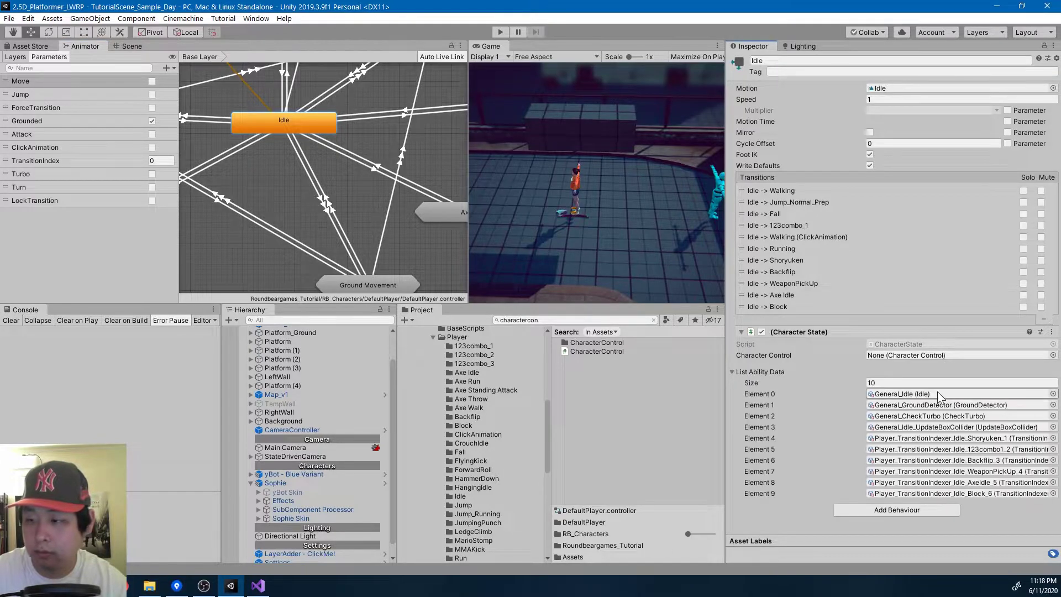
{"action": "left_click", "coordinate": [947, 439]}
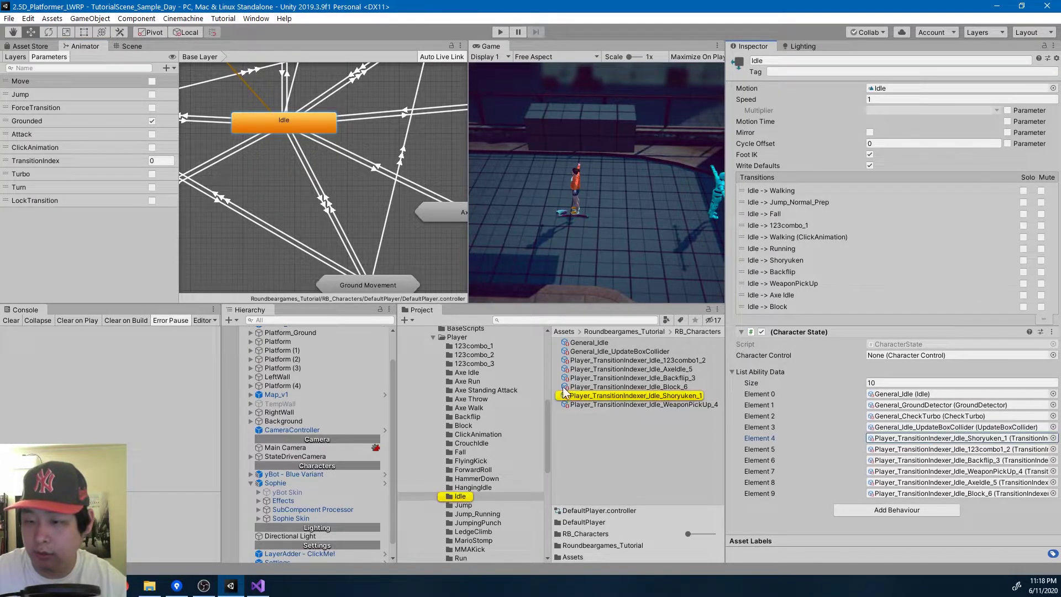
{"action": "left_click_drag", "start_coordinate": [553, 383], "coordinate": [542, 383]}
{"action": "left_click_drag", "start_coordinate": [222, 382], "coordinate": [204, 382]}
{"action": "left_click_drag", "start_coordinate": [397, 390], "coordinate": [378, 390]}
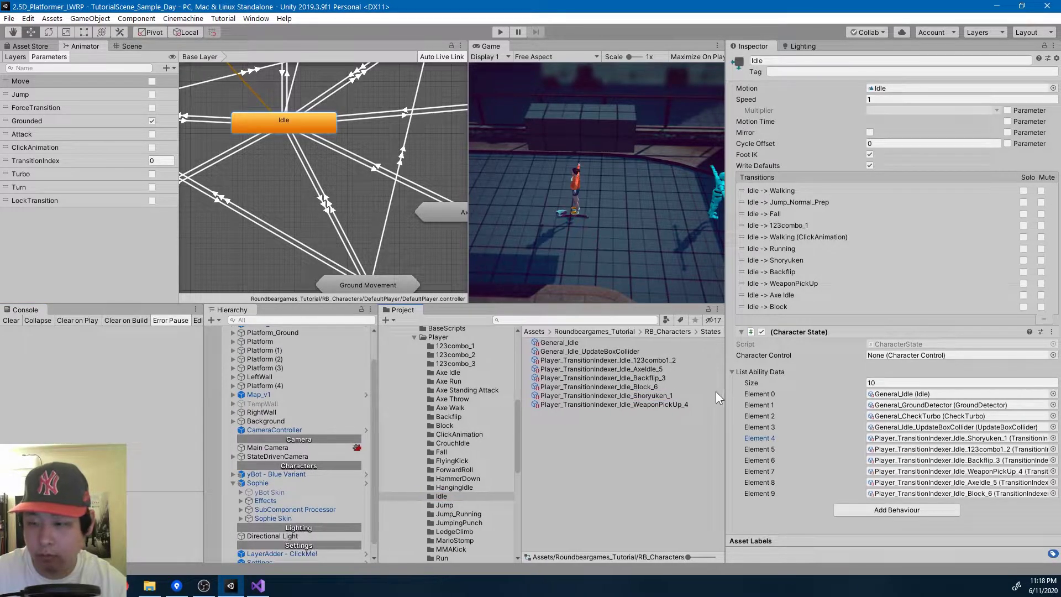
{"action": "left_click_drag", "start_coordinate": [728, 393], "coordinate": [724, 393]}
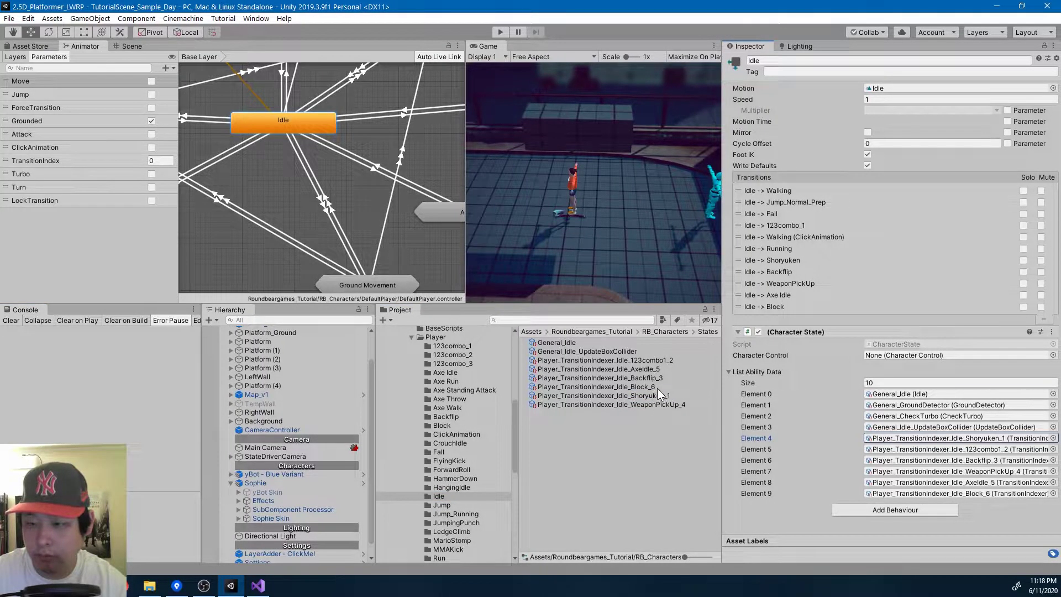
Create a TransitionIndexer ability data asset named Player_TransitionIndexer_Idle_Jump_7 in the Idle states folder
{"action": "left_click", "coordinate": [655, 387]}
{"action": "right_click", "coordinate": [593, 469]}
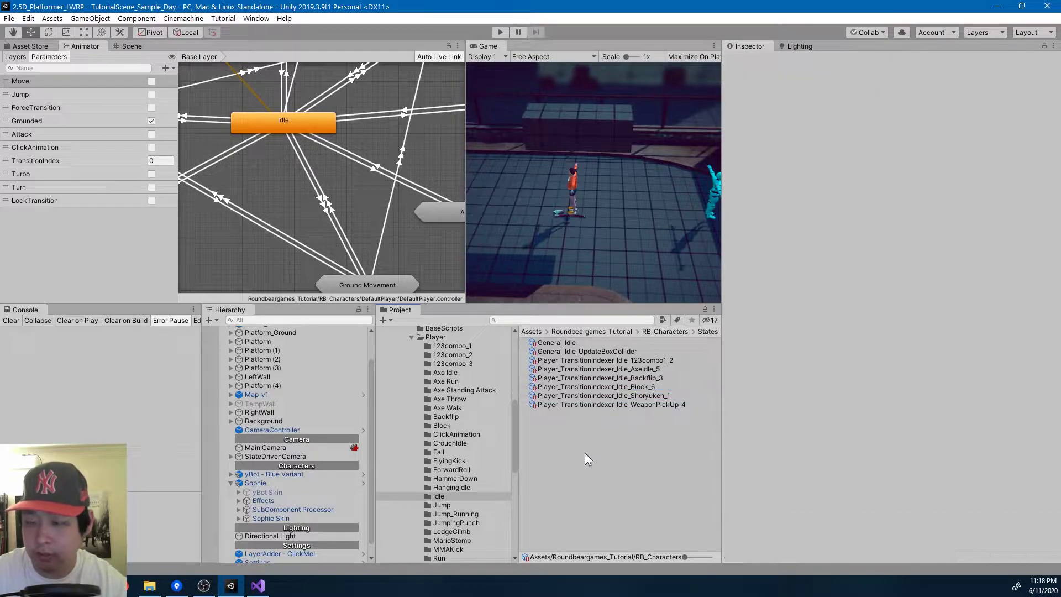
{"action": "mouse_move", "coordinate": [671, 166]}
{"action": "mouse_move", "coordinate": [838, 88]}
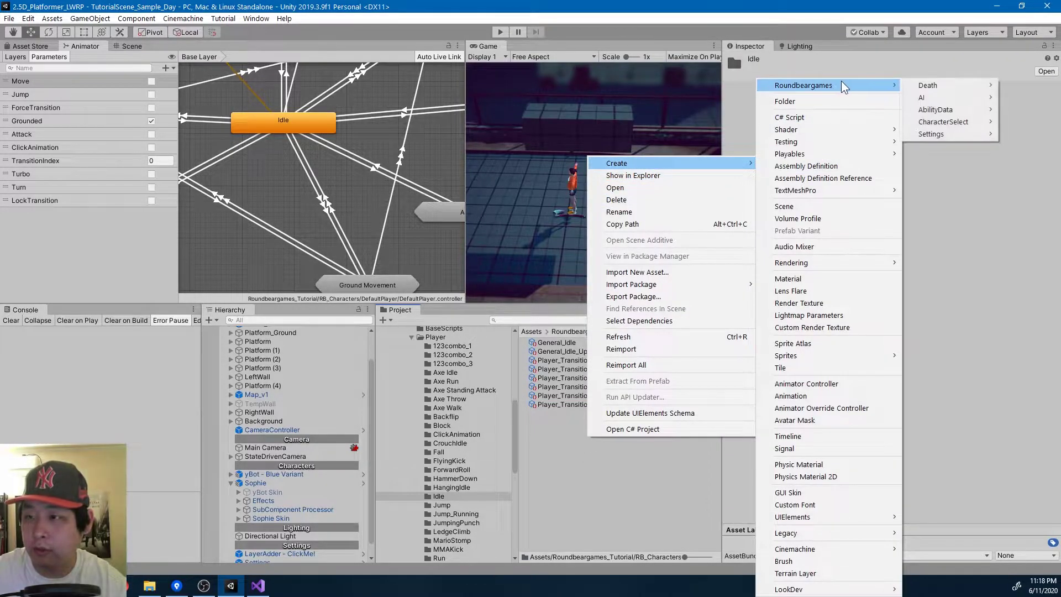
{"action": "mouse_move", "coordinate": [935, 110]}
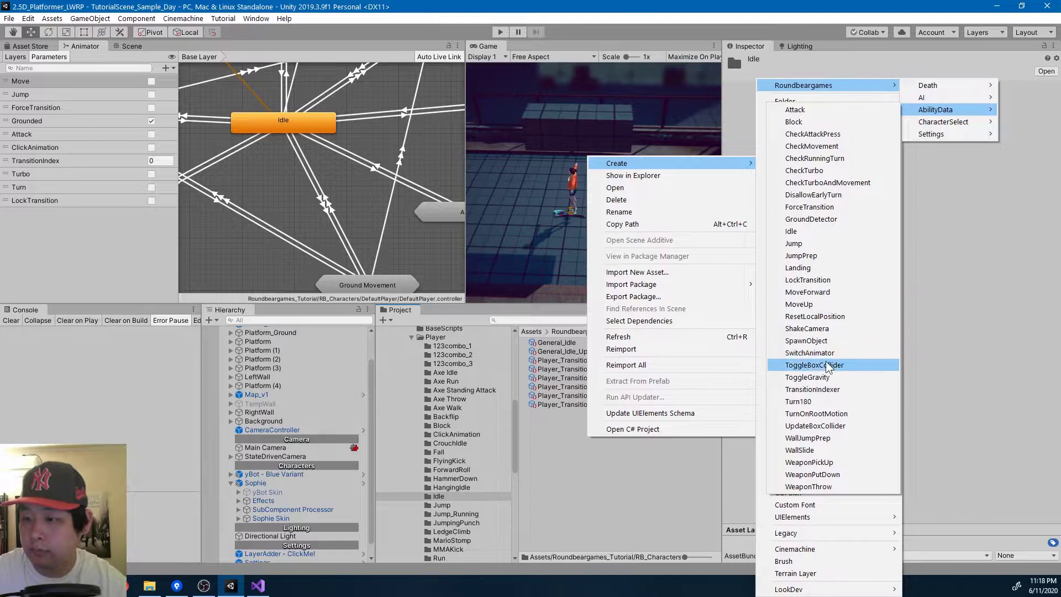
{"action": "left_click", "coordinate": [824, 390]}
{"action": "type", "text": "Player_TransitionIndexer_"}
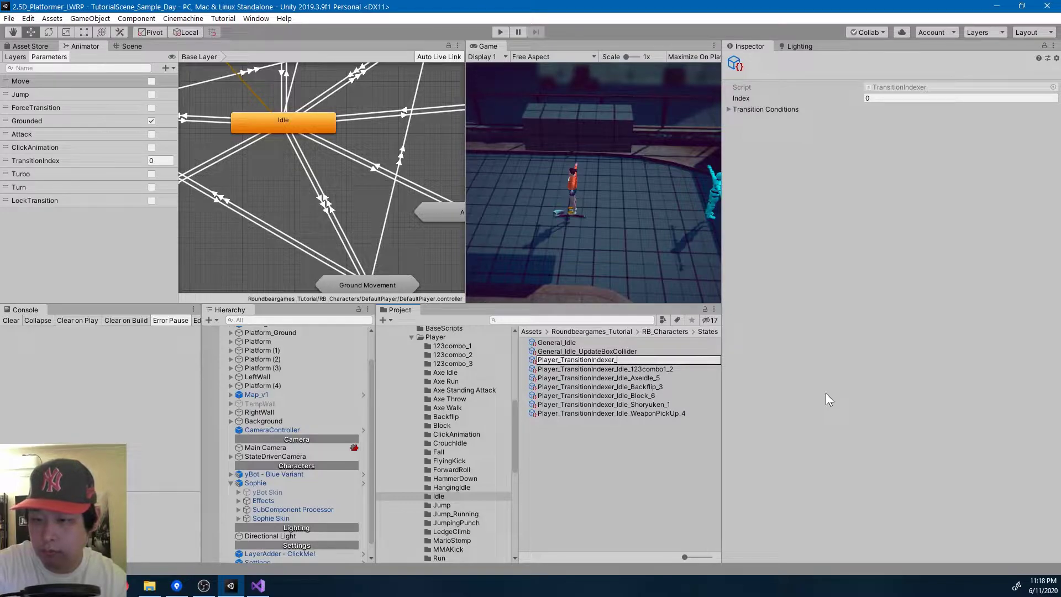
{"action": "type", "text": "Idle_Jump_7"}
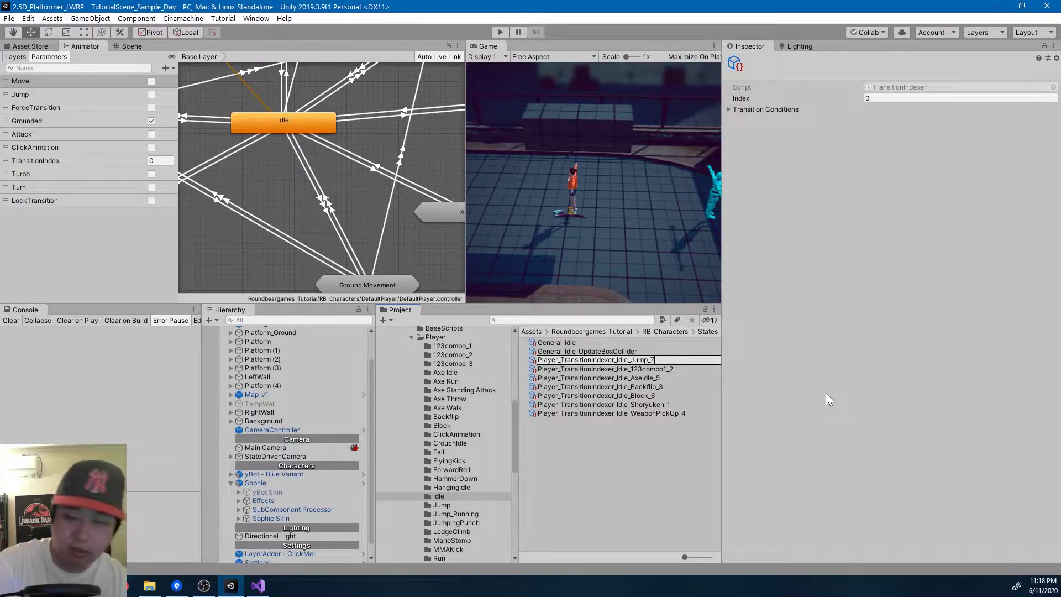
{"action": "key", "text": "Return"}
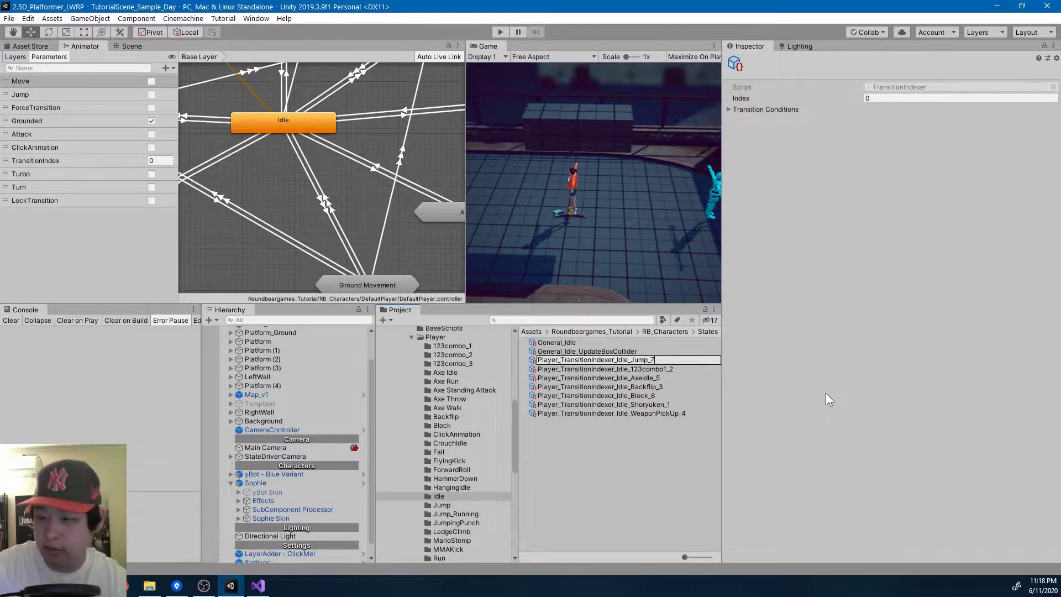
Set the new Idle jump indexer's Index to 7 and give it two transition conditions, JUMP and GROUNDED
{"action": "left_click", "coordinate": [887, 100]}
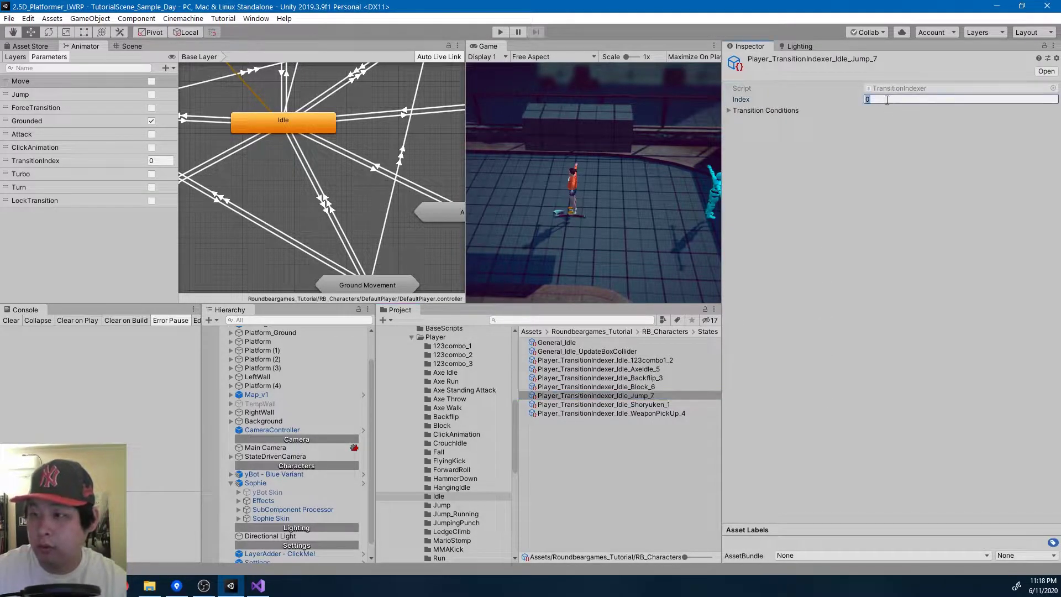
{"action": "left_click", "coordinate": [775, 113]}
{"action": "left_click", "coordinate": [901, 120]}
{"action": "type", "text": "2"}
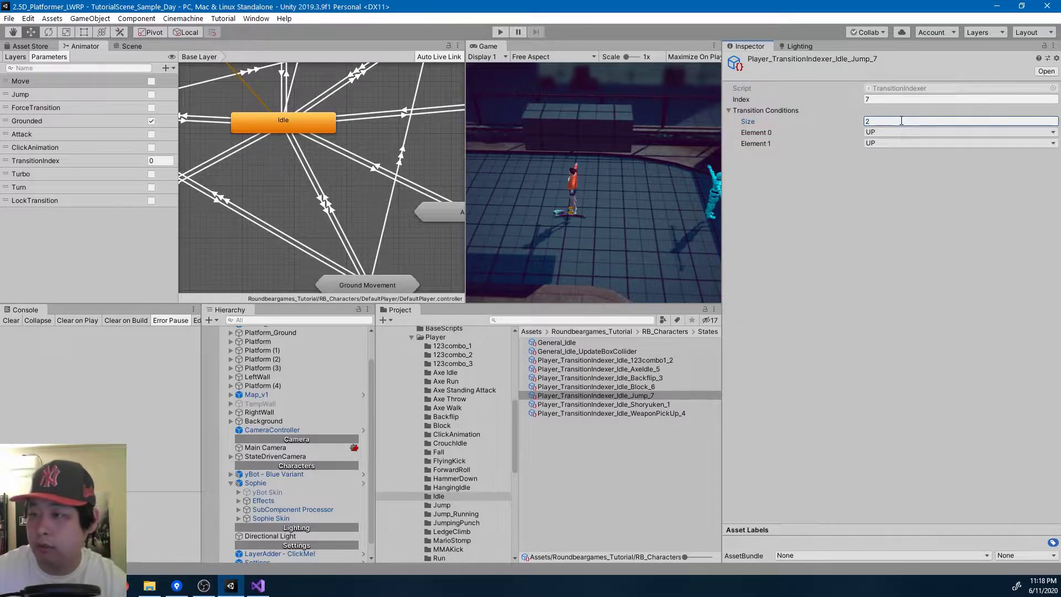
{"action": "left_click", "coordinate": [894, 133]}
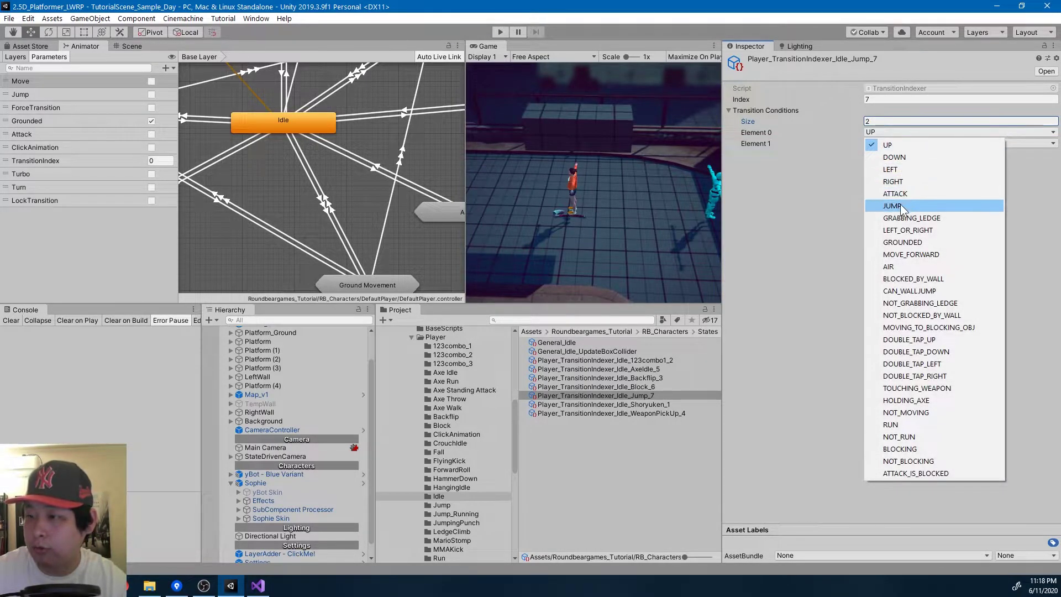
{"action": "left_click", "coordinate": [901, 206]}
{"action": "left_click", "coordinate": [894, 144]}
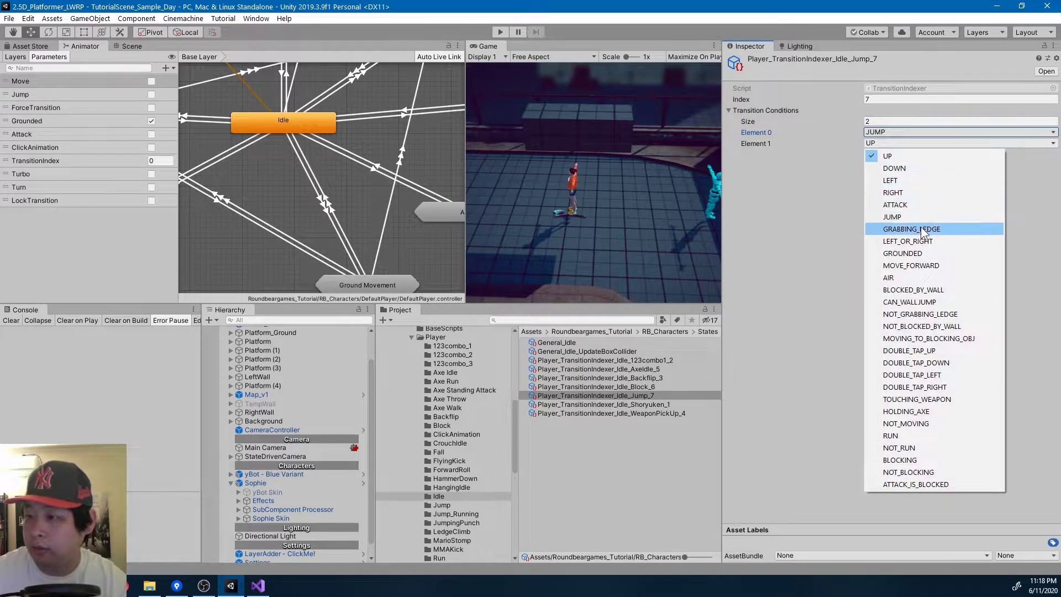
{"action": "left_click", "coordinate": [923, 255]}
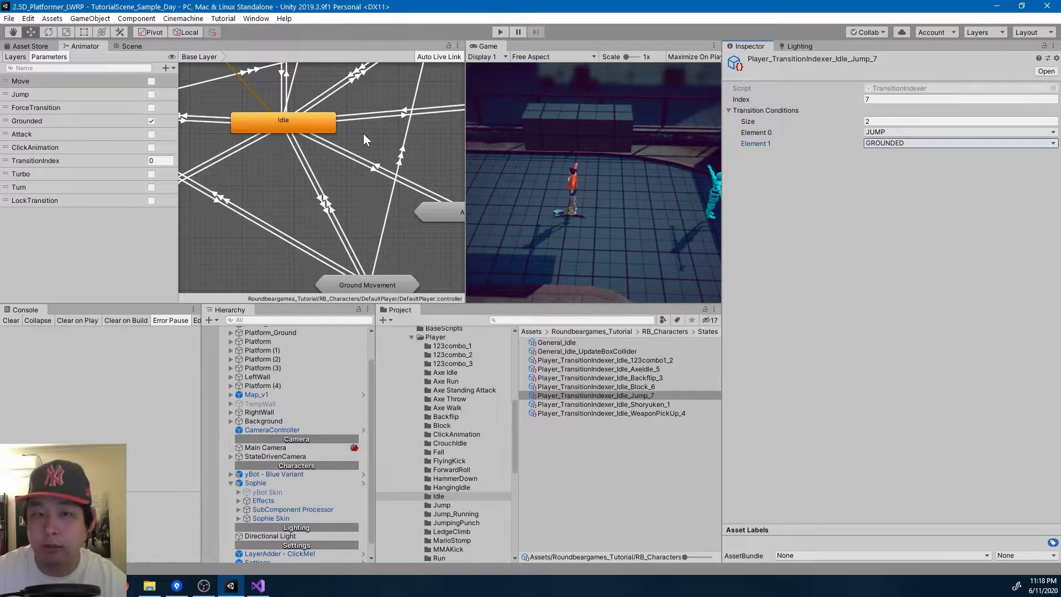
Expand the Idle state's ability data list to 11 elements and assign Player_TransitionIndexer_Idle_Jump_7 to Element 10
{"action": "left_click", "coordinate": [315, 127]}
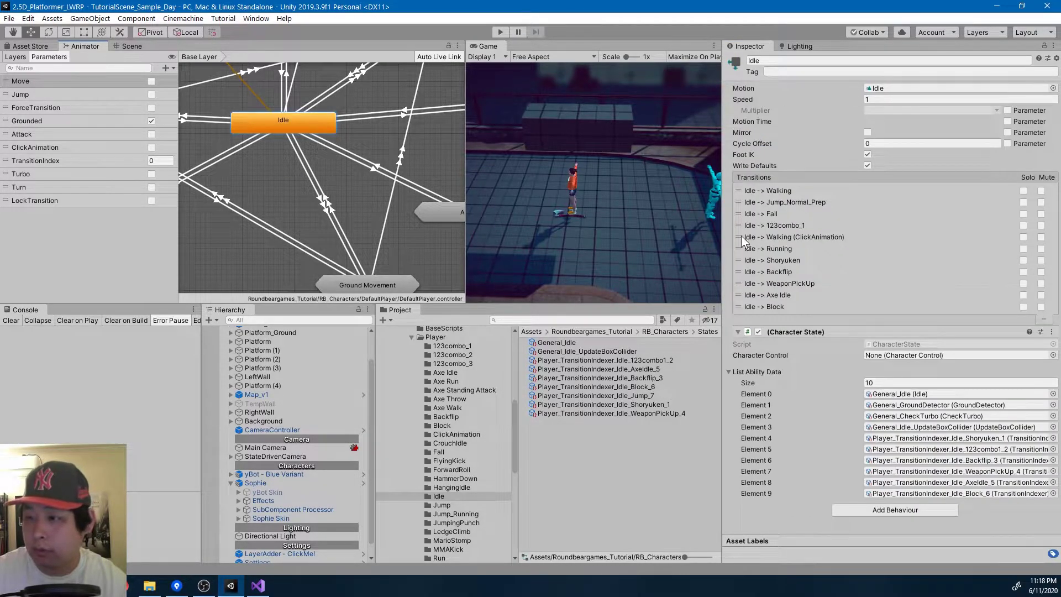
{"action": "left_click", "coordinate": [884, 383]}
{"action": "type", "text": "1"}
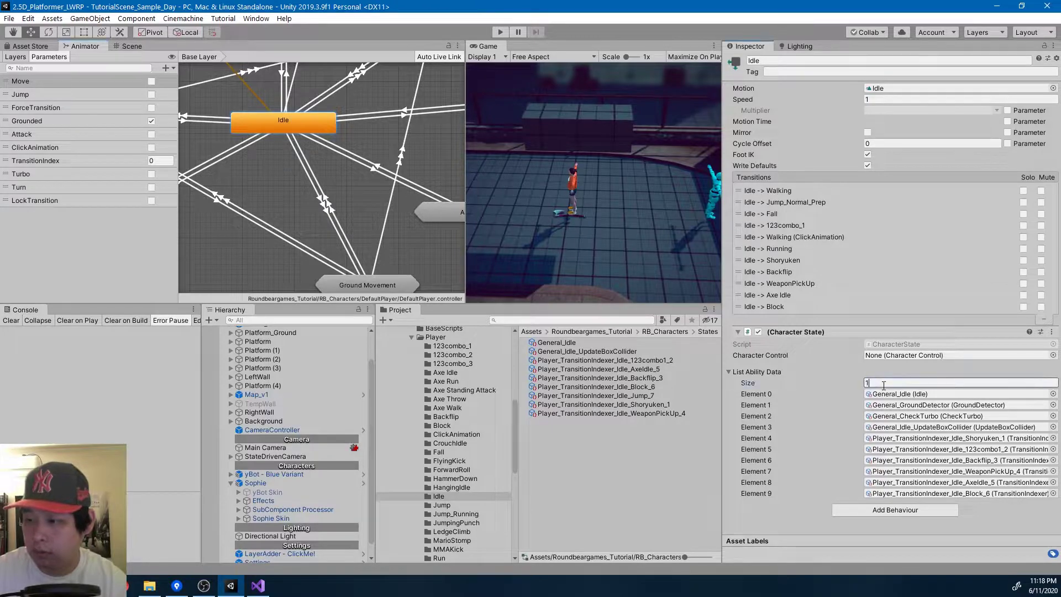
{"action": "type", "text": "1"}
{"action": "key", "text": "Return"}
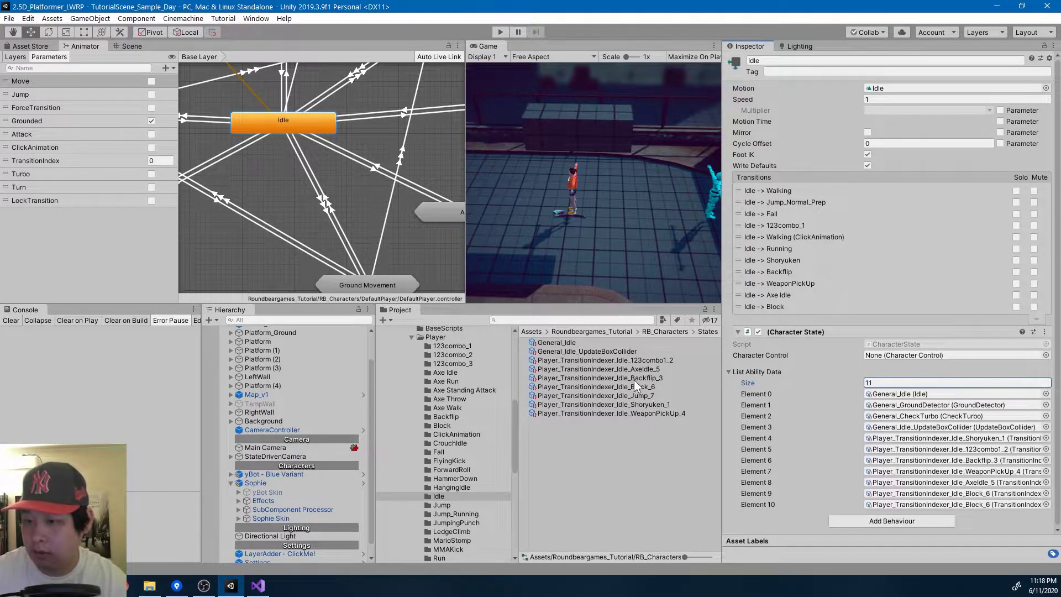
{"action": "left_click_drag", "start_coordinate": [635, 396], "coordinate": [940, 505]}
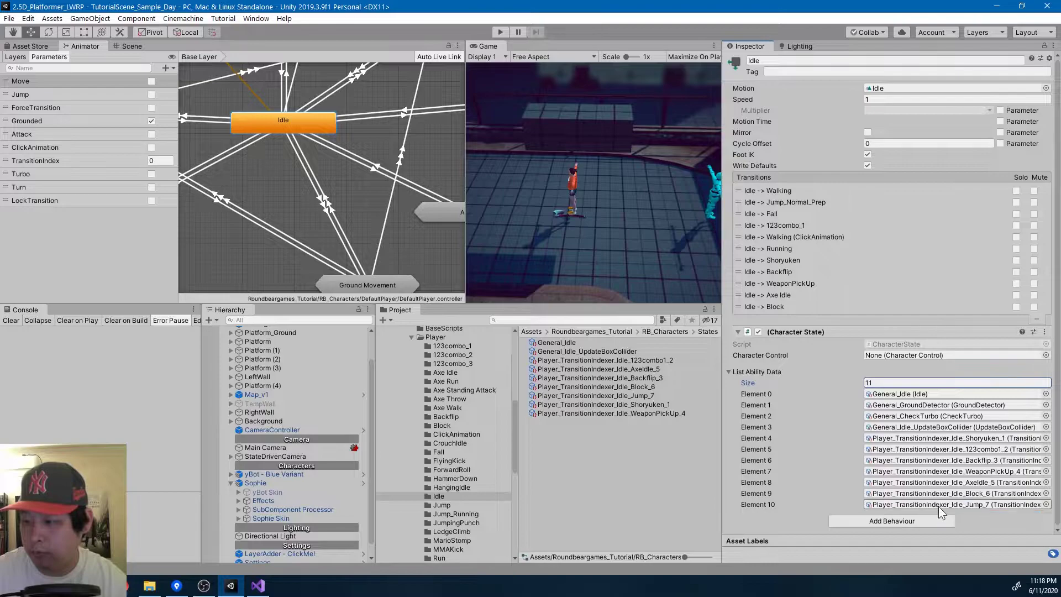
Change the Idle -> Jump_Normal_Prep transition condition to TransitionIndex Equals 7 and locate the jump indexer asset in the project
{"action": "left_click", "coordinate": [785, 203]}
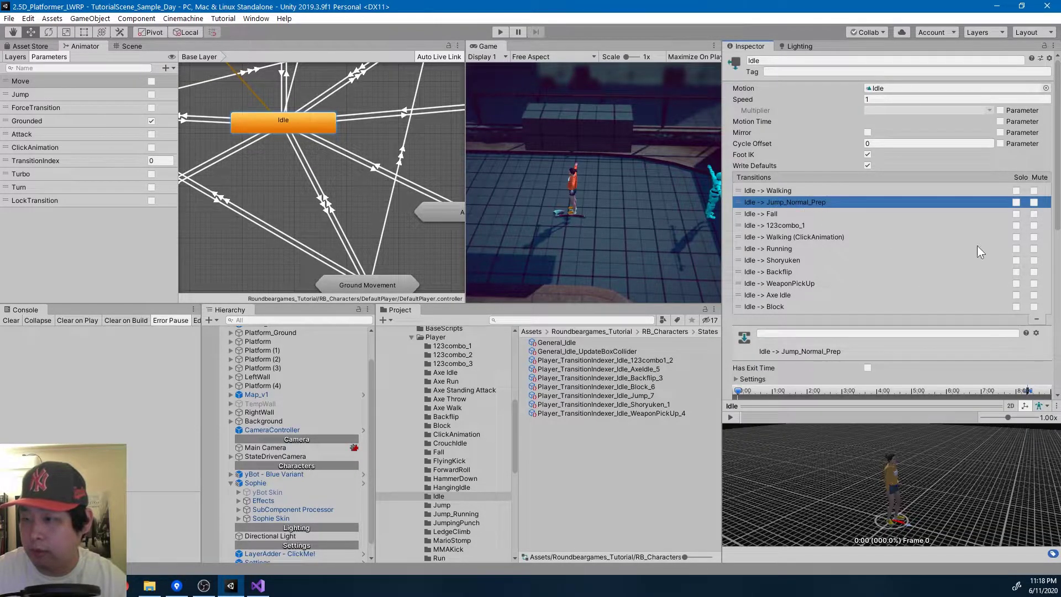
{"action": "left_click_drag", "start_coordinate": [1058, 221], "coordinate": [1058, 343]}
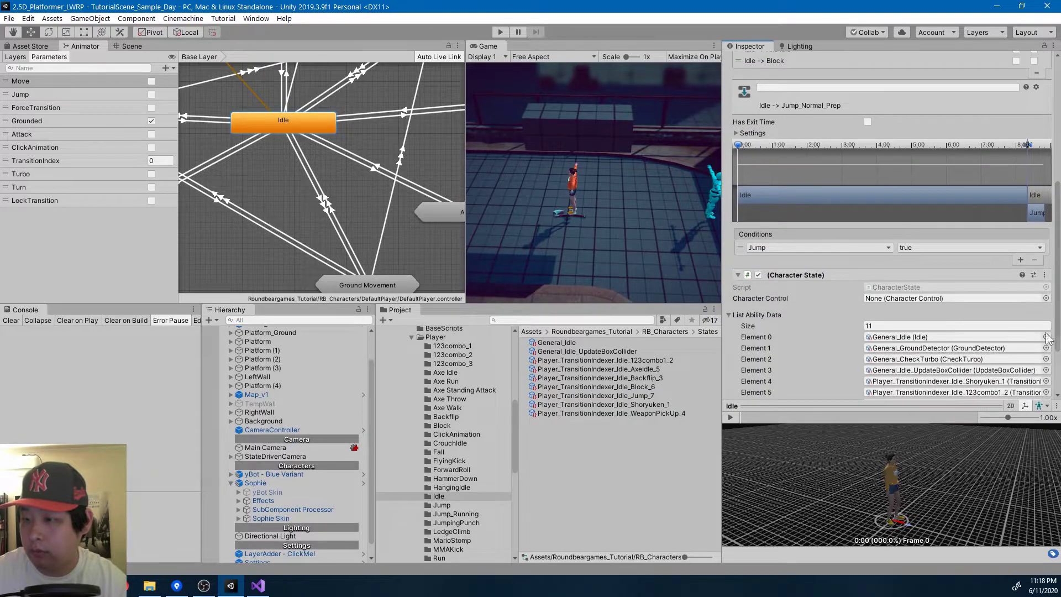
{"action": "left_click", "coordinate": [773, 249]}
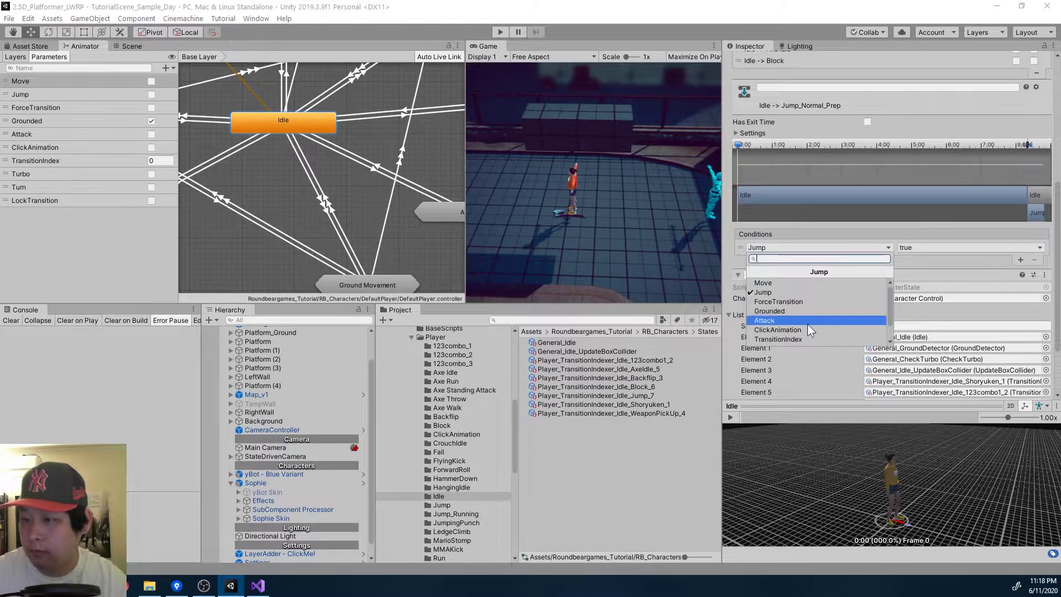
{"action": "left_click", "coordinate": [801, 338]}
{"action": "left_click", "coordinate": [923, 247]}
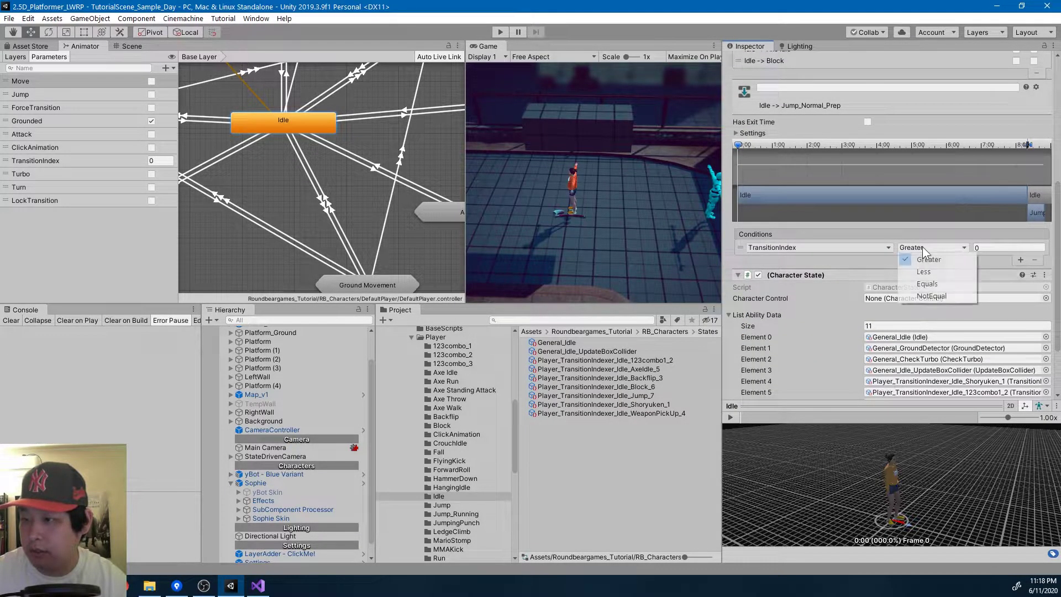
{"action": "left_click", "coordinate": [928, 284]}
{"action": "left_click", "coordinate": [987, 246]}
{"action": "type", "text": "7"}
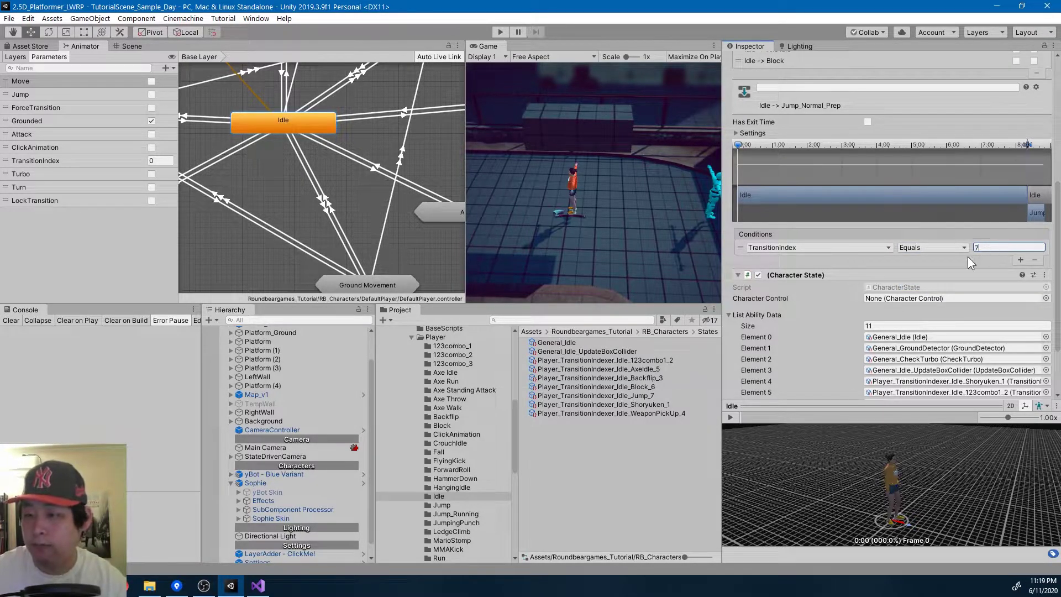
{"action": "scroll", "coordinate": [973, 277], "scroll_direction": "down", "scroll_amount": 5}
{"action": "left_click", "coordinate": [986, 370]}
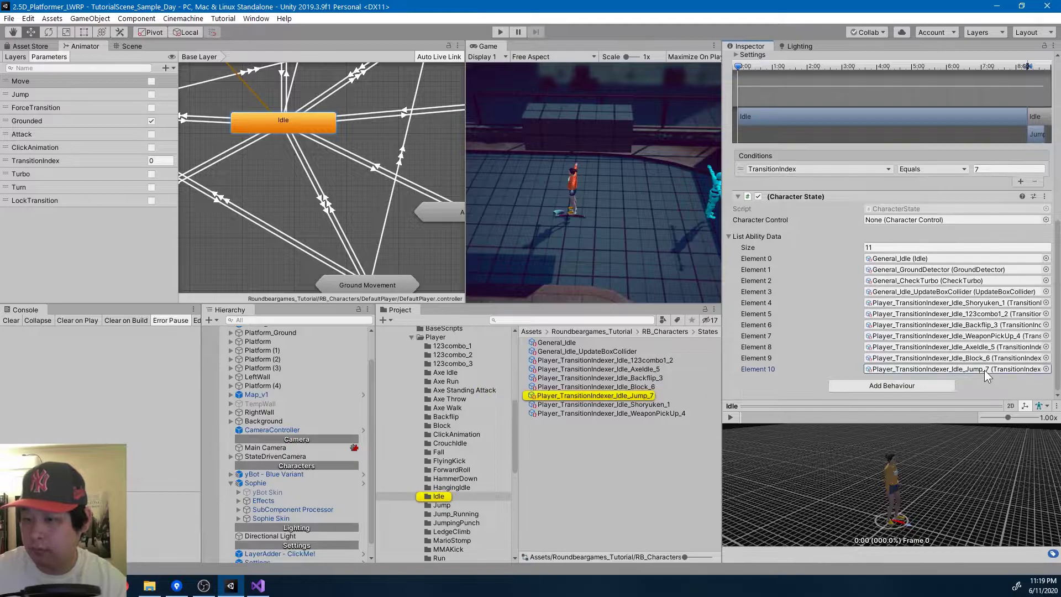
Play-test the scene by jumping from idle and moving the character around, and stop play mode
{"action": "left_click", "coordinate": [500, 32]}
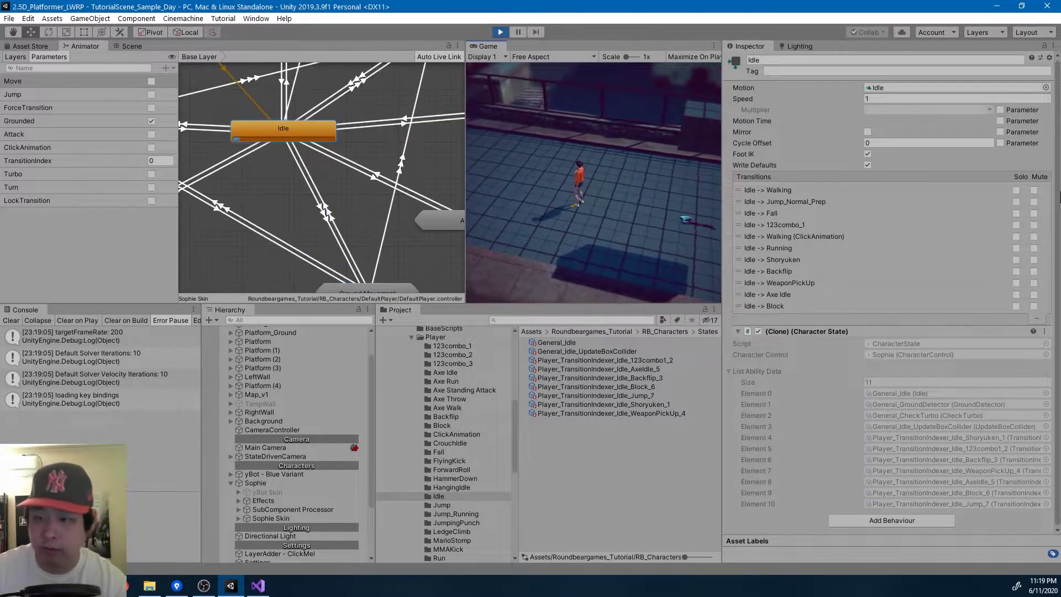
{"action": "key", "text": "space"}
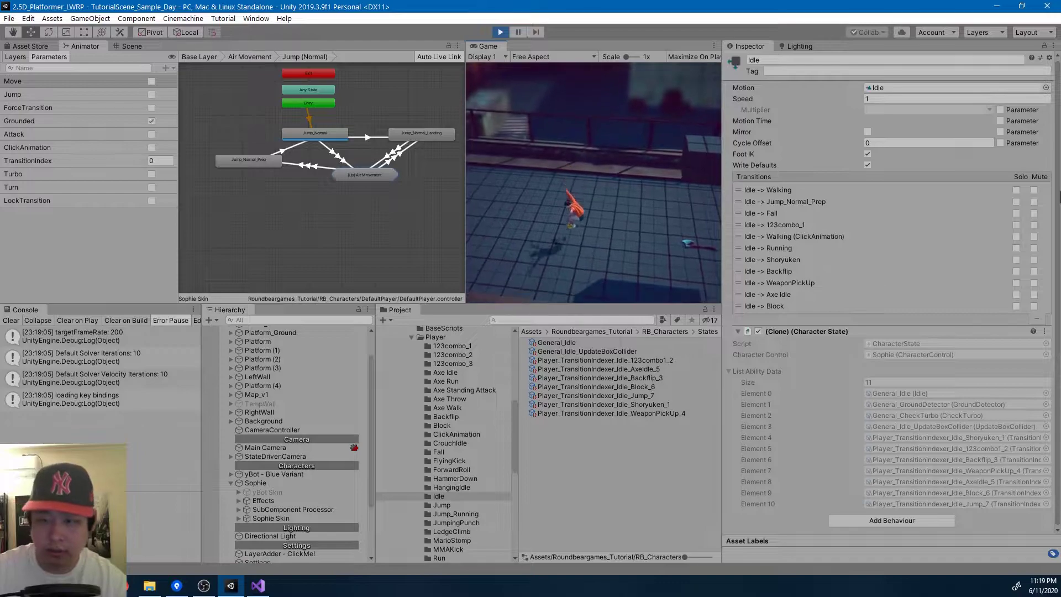
{"action": "key", "text": "space"}
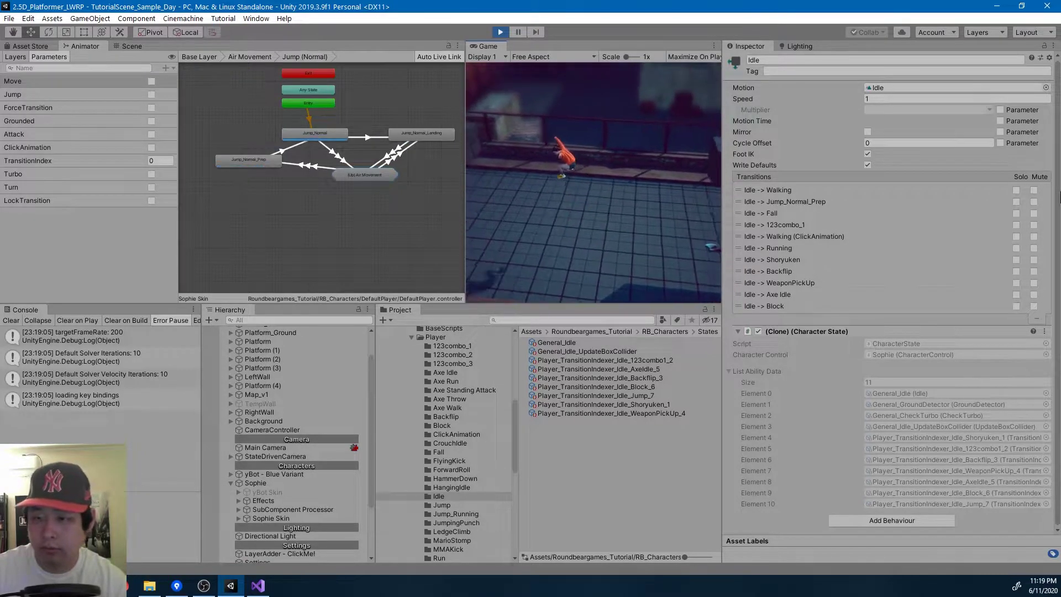
{"action": "key", "text": "d"}
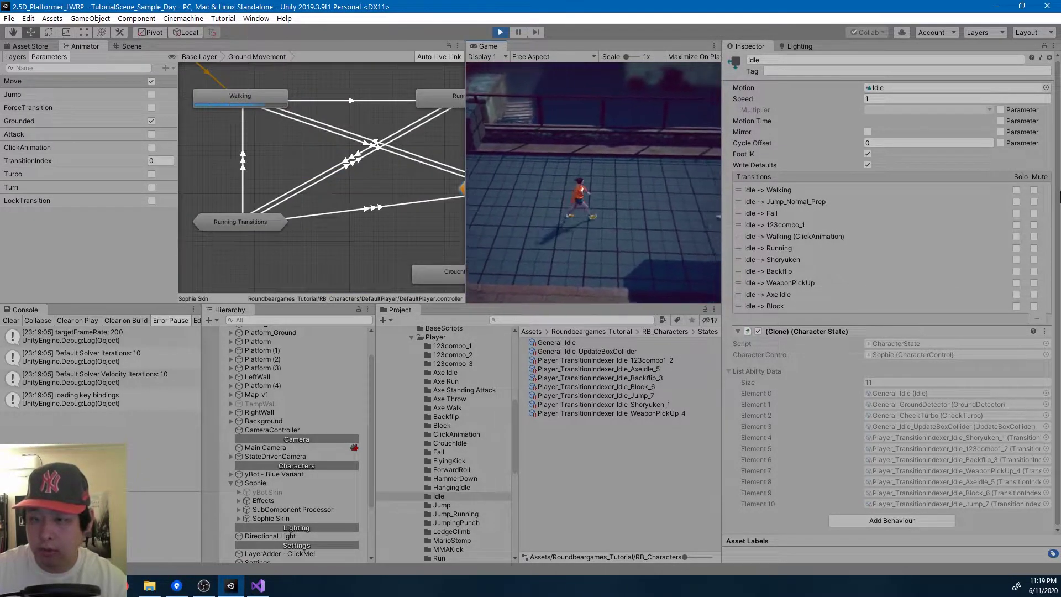
{"action": "key", "text": "shift"}
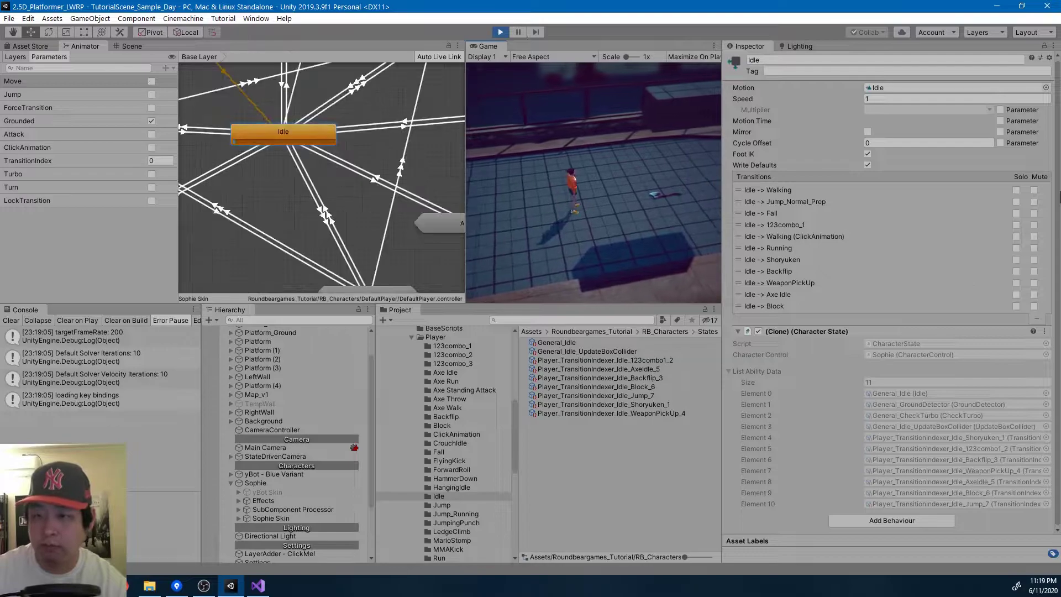
{"action": "left_click", "coordinate": [497, 31]}
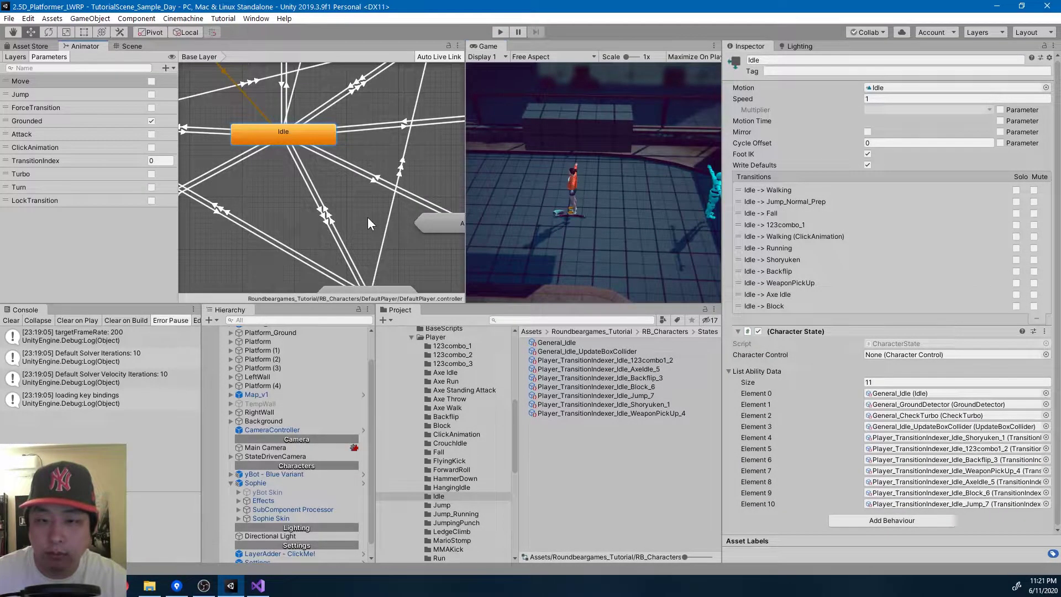
Open the Ground Movement sub-state machine, select the Walking state and locate its UnethicalKick transition indexer asset in the project
{"action": "middle_click_drag", "start_coordinate": [367, 218], "coordinate": [352, 170]}
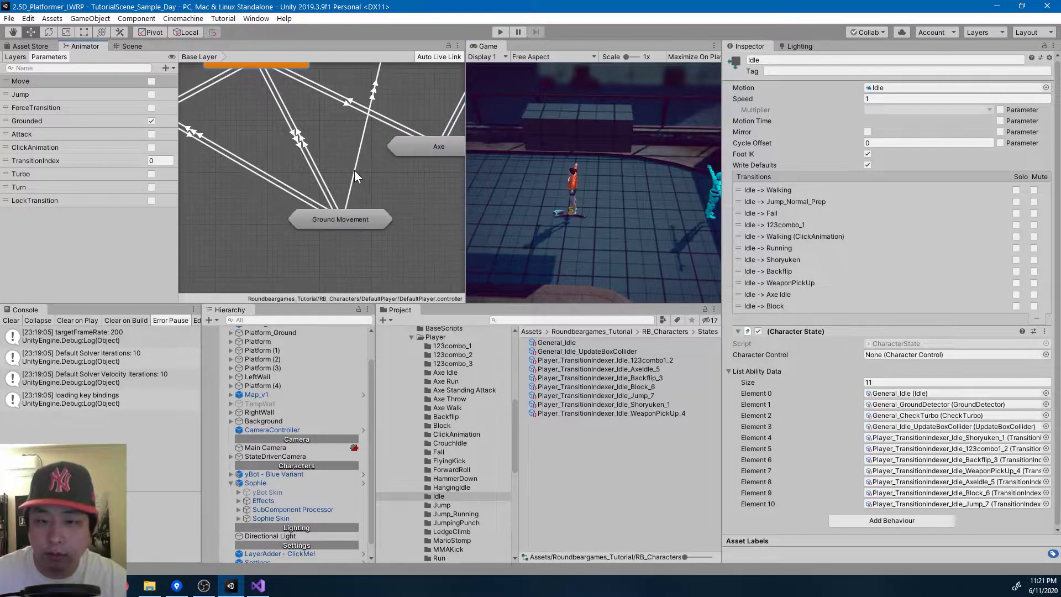
{"action": "middle_click_drag", "start_coordinate": [242, 162], "coordinate": [259, 164]}
{"action": "double_click", "coordinate": [353, 221]}
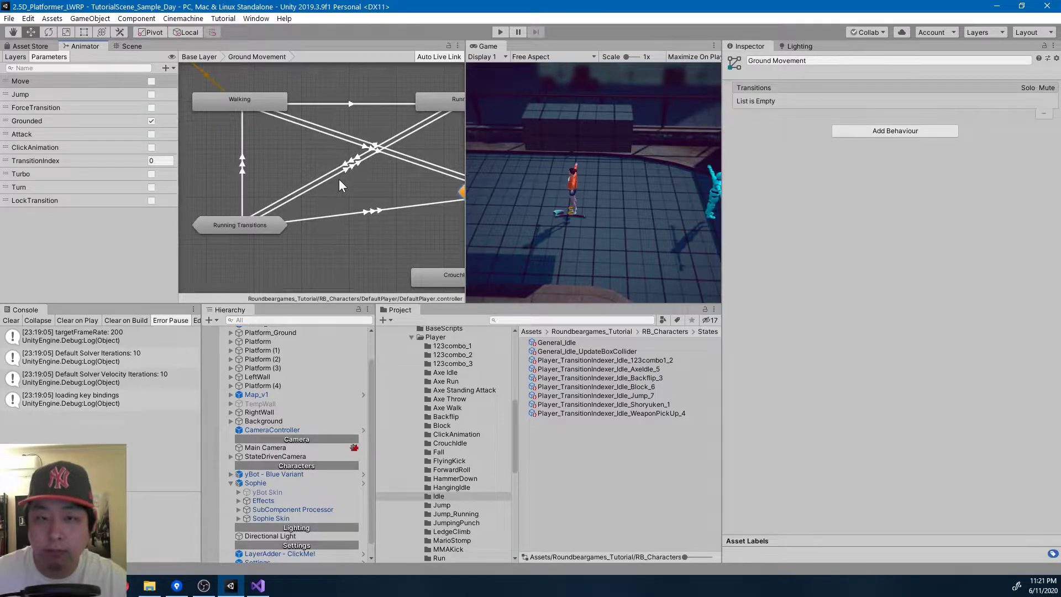
{"action": "left_click", "coordinate": [264, 101]}
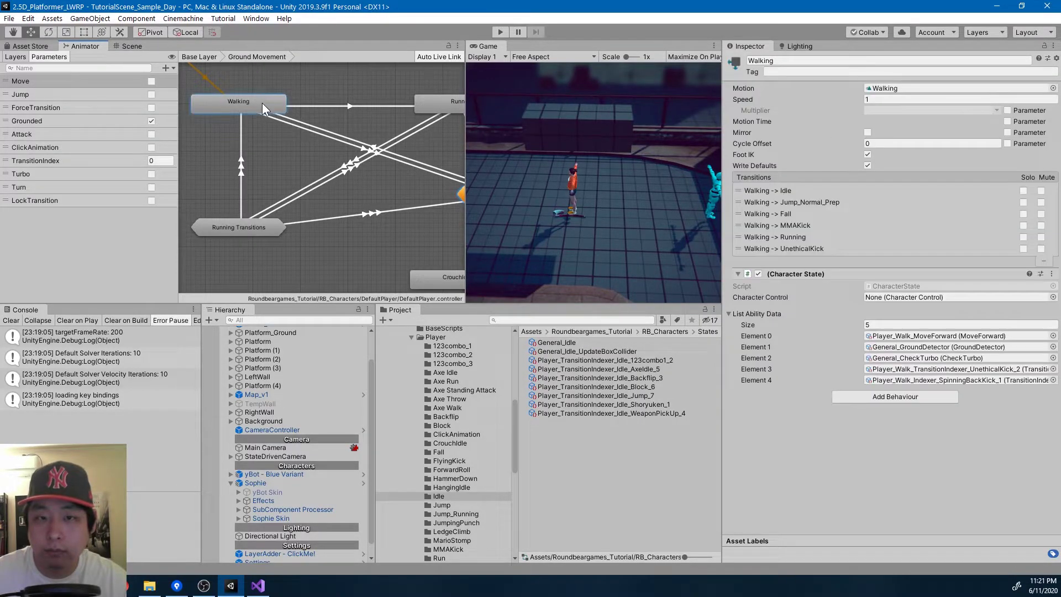
{"action": "left_click", "coordinate": [922, 369]}
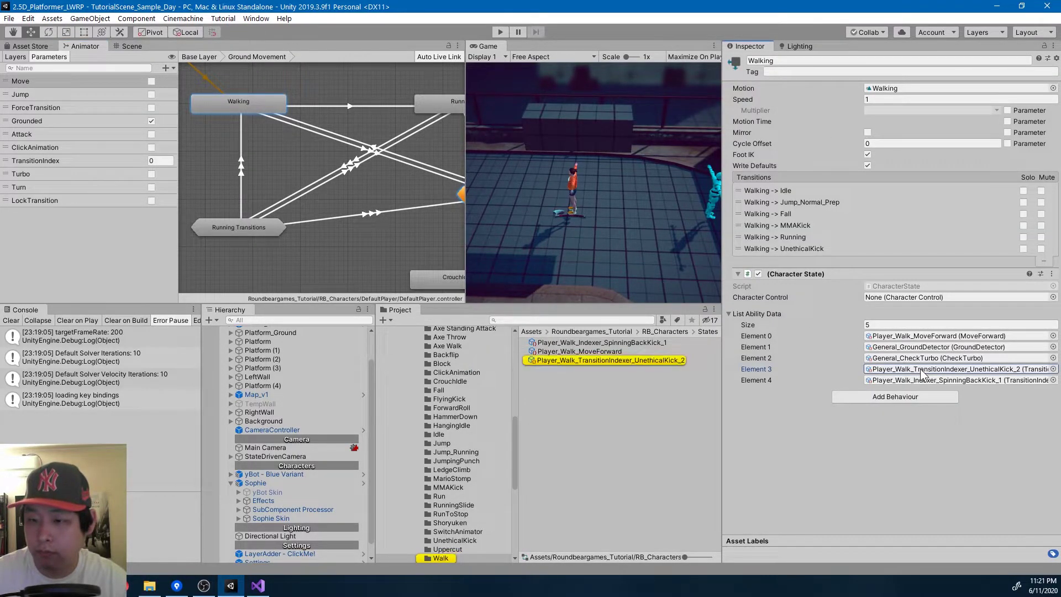
Rename the walk spinning back kick indexer asset as Player_Walk_TransitionIndexer_Walking_SpinningBackKick_1 and widen the asset list
{"action": "left_click", "coordinate": [641, 343]}
{"action": "key", "text": "F2"}
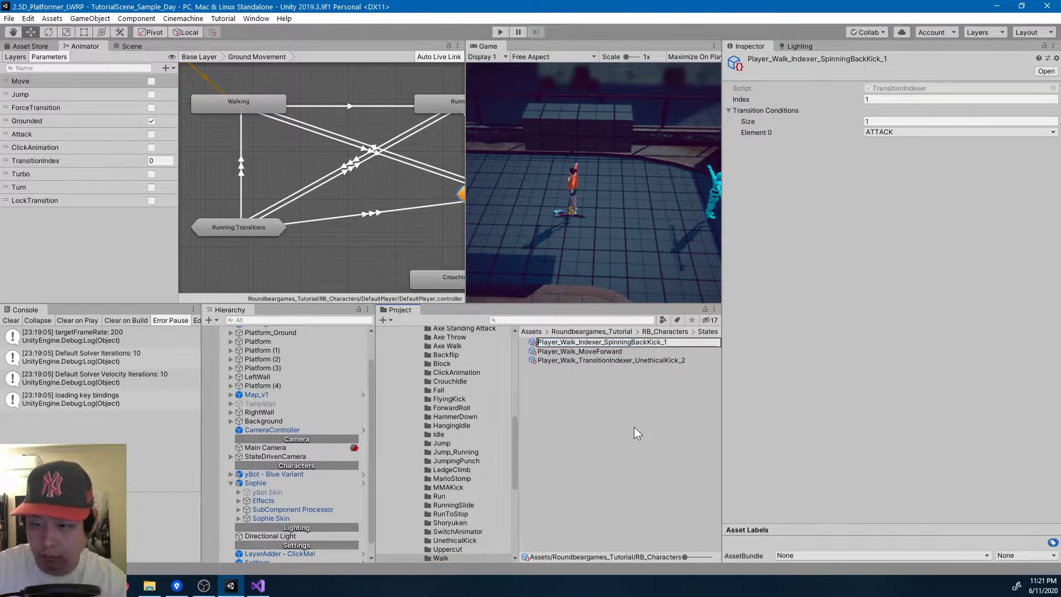
{"action": "key", "text": "Right"}
{"action": "key", "text": "Right"}
{"action": "type", "text": "Tra"}
{"action": "type", "text": "nsitionIndexe"}
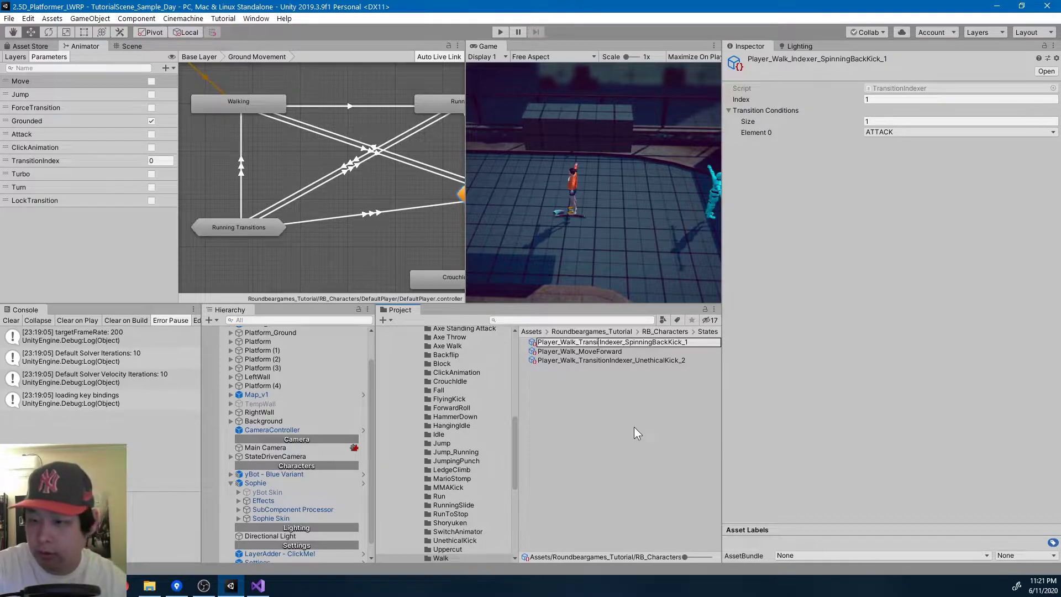
{"action": "type", "text": "r"}
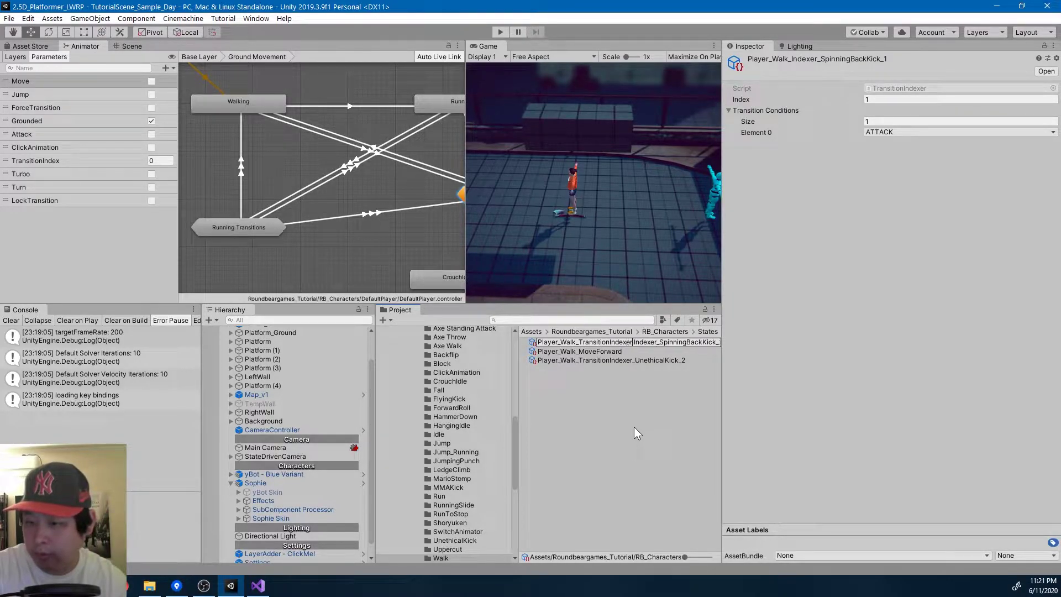
{"action": "key", "text": "Delete"}
{"action": "key", "text": "Delete"}
{"action": "key", "text": "Delete"}
{"action": "key", "text": "Delete"}
{"action": "key", "text": "Delete"}
{"action": "key", "text": "Delete"}
{"action": "key", "text": "Delete"}
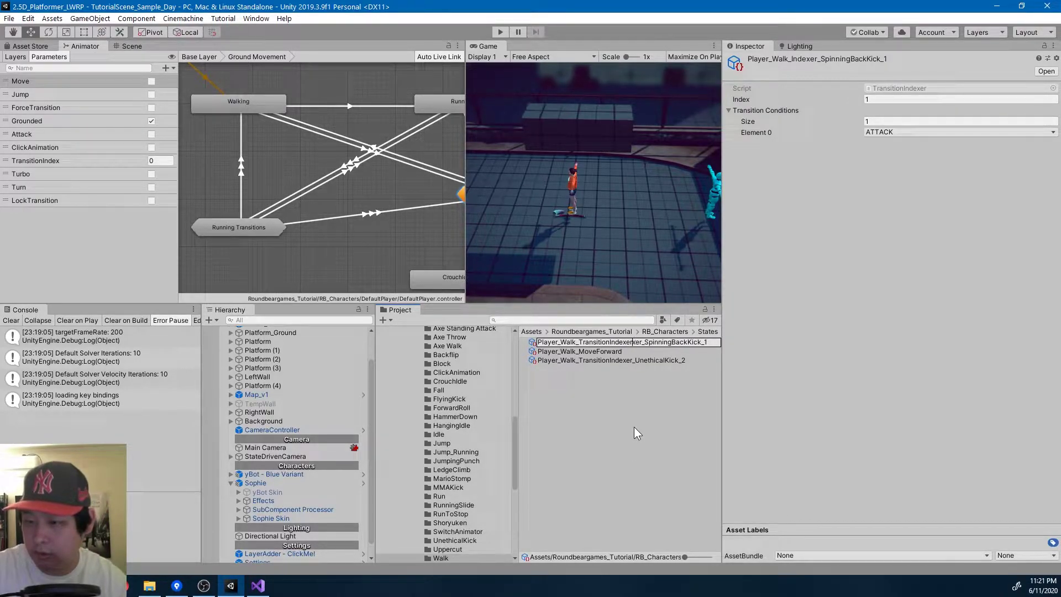
{"action": "type", "text": "_Walking"}
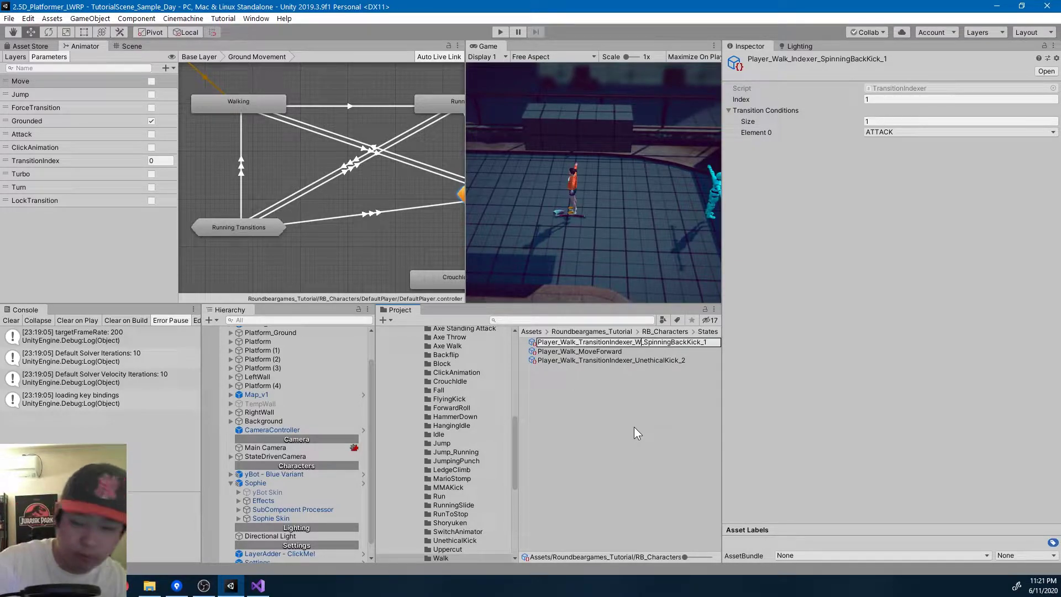
{"action": "key", "text": "Return"}
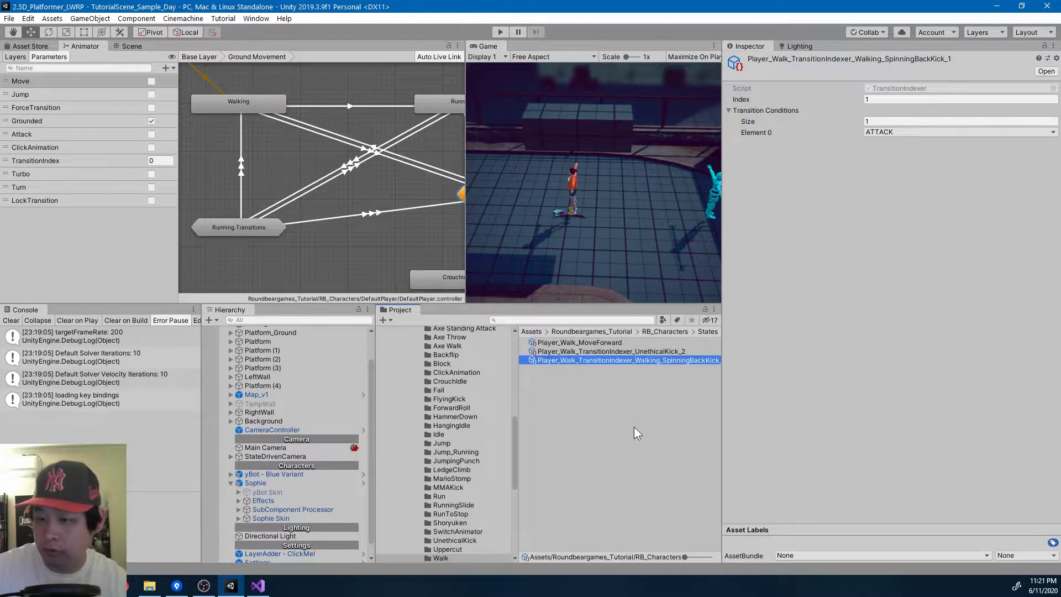
{"action": "left_click_drag", "start_coordinate": [522, 387], "coordinate": [513, 382]}
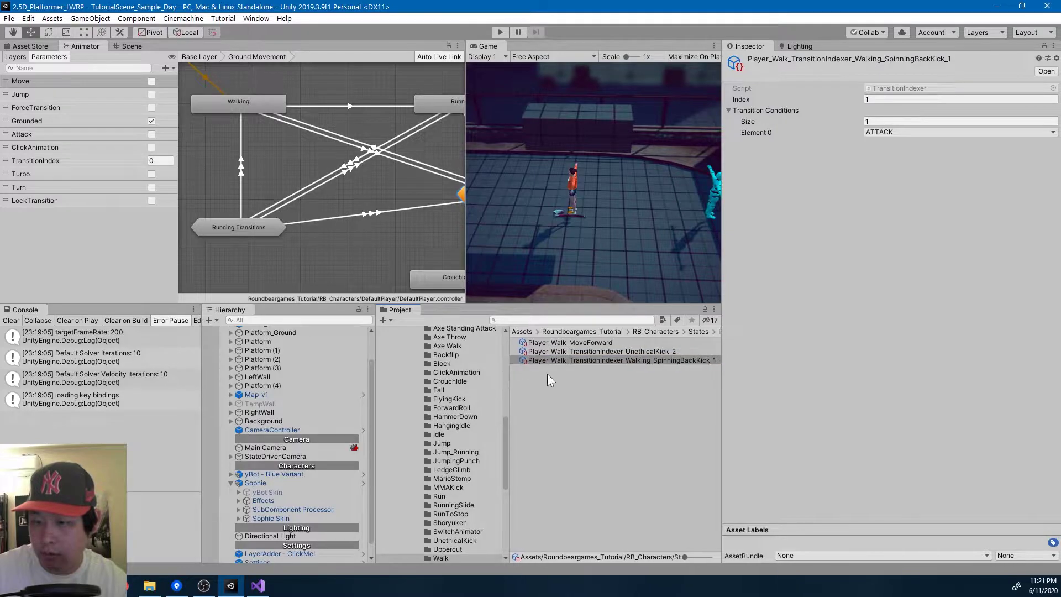
Rename the walk unethical kick indexer asset as Player_Walk_TransitionIndexer_Walking_UnethicalKick_2
{"action": "left_click", "coordinate": [621, 350]}
{"action": "key", "text": "F2"}
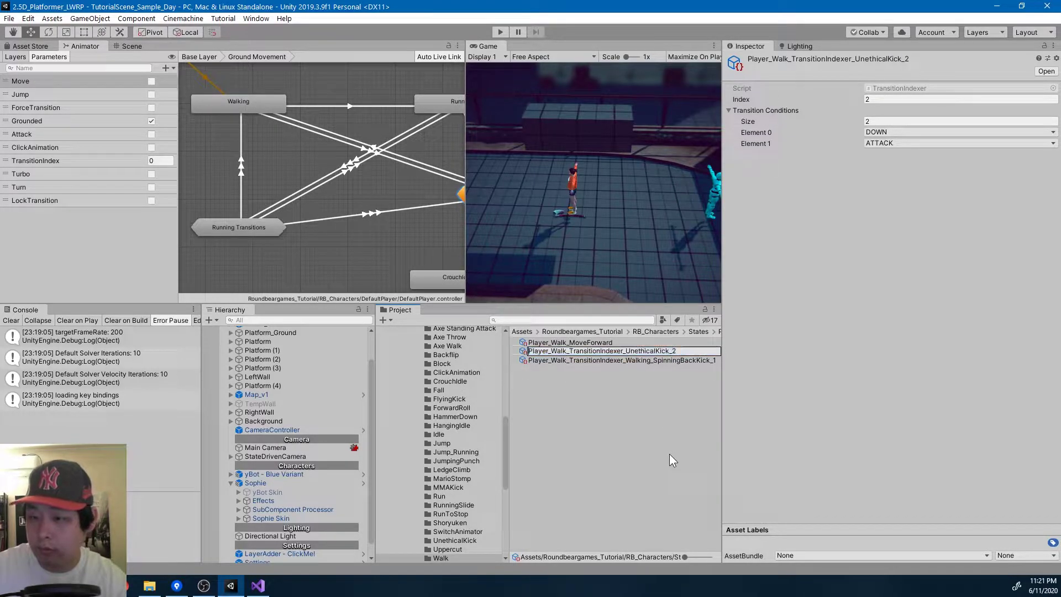
{"action": "key", "text": "Right"}
{"action": "key", "text": "Right"}
{"action": "key", "text": "Right"}
{"action": "key", "text": "Right"}
{"action": "key", "text": "Right"}
{"action": "key", "text": "Right"}
{"action": "key", "text": "Right"}
{"action": "key", "text": "Right"}
{"action": "key", "text": "Right"}
{"action": "key", "text": "Right"}
{"action": "key", "text": "Right"}
{"action": "key", "text": "Right"}
{"action": "key", "text": "Right"}
{"action": "key", "text": "Right"}
{"action": "key", "text": "Right"}
{"action": "key", "text": "Right"}
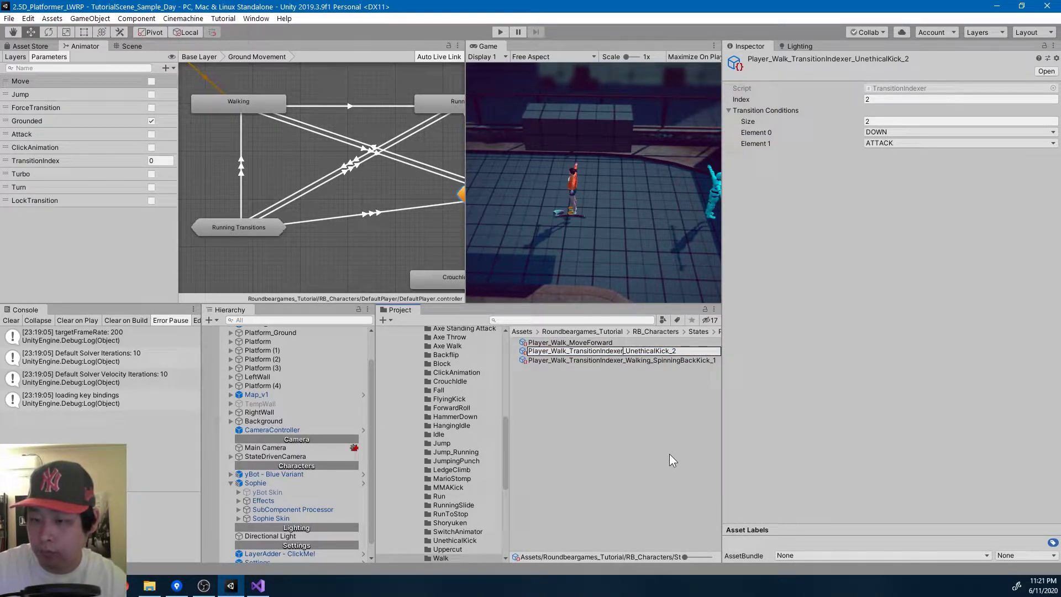
{"action": "type", "text": "Walking_"}
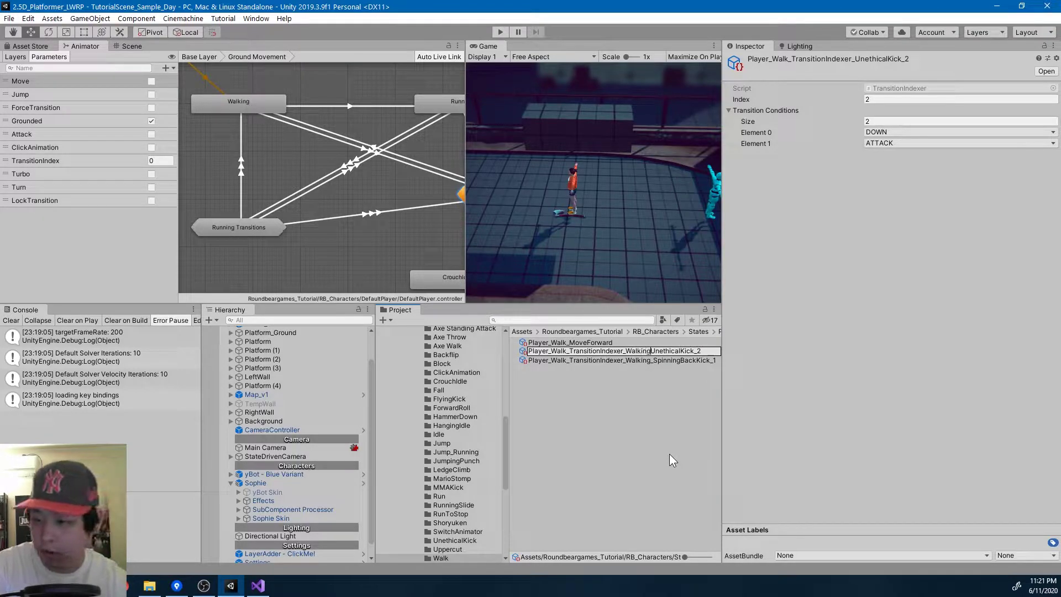
{"action": "key", "text": "Return"}
Create a TransitionIndexer ability data asset named Player_Walk in the Walk folder
{"action": "right_click", "coordinate": [603, 378]}
{"action": "mouse_move", "coordinate": [663, 105]}
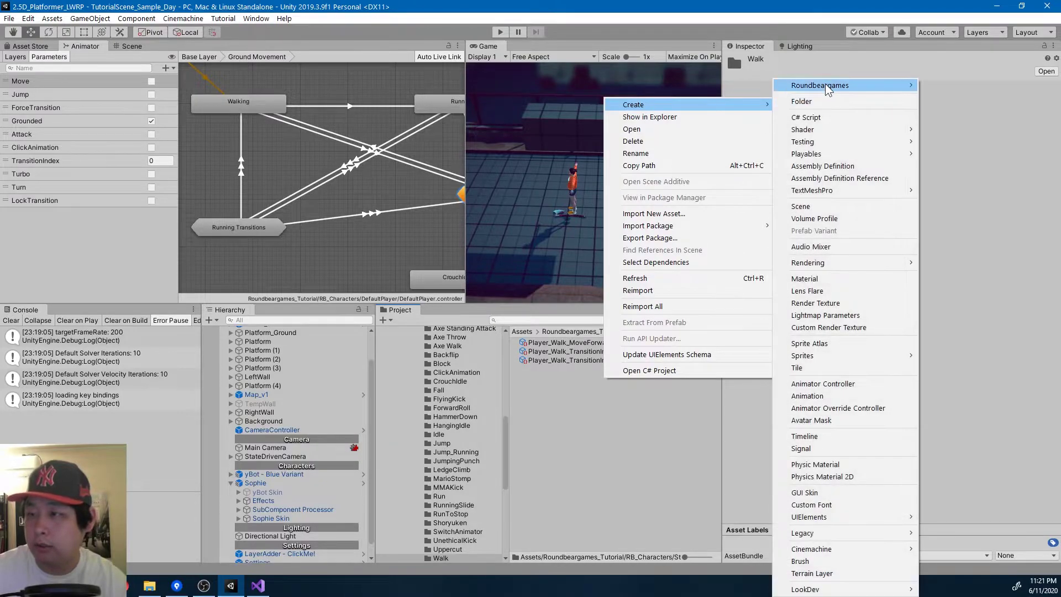
{"action": "mouse_move", "coordinate": [828, 87]}
{"action": "mouse_move", "coordinate": [963, 111]}
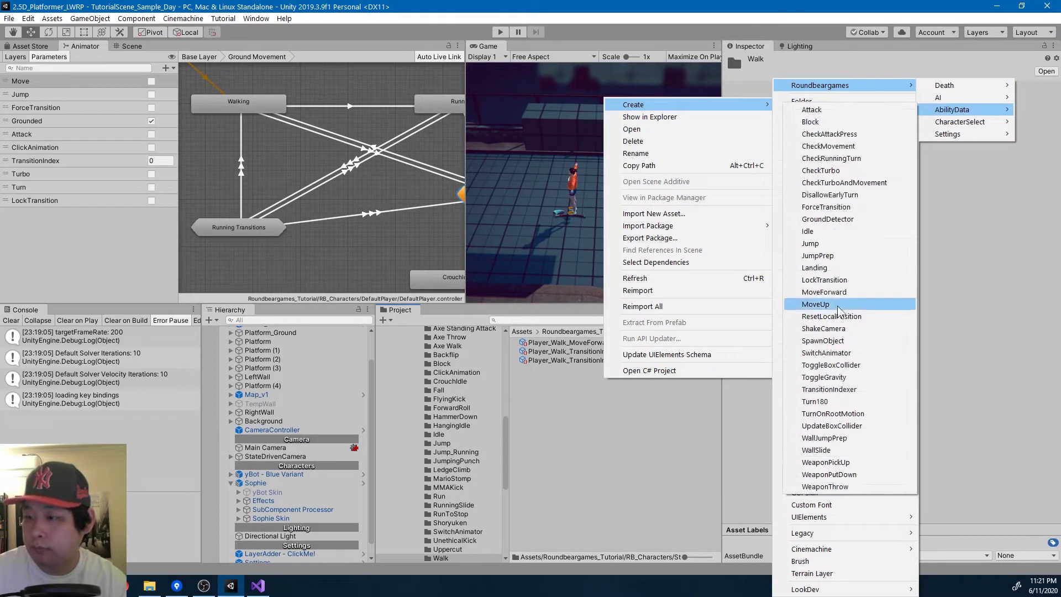
{"action": "left_click", "coordinate": [848, 388]}
{"action": "type", "text": "Player_Walk"}
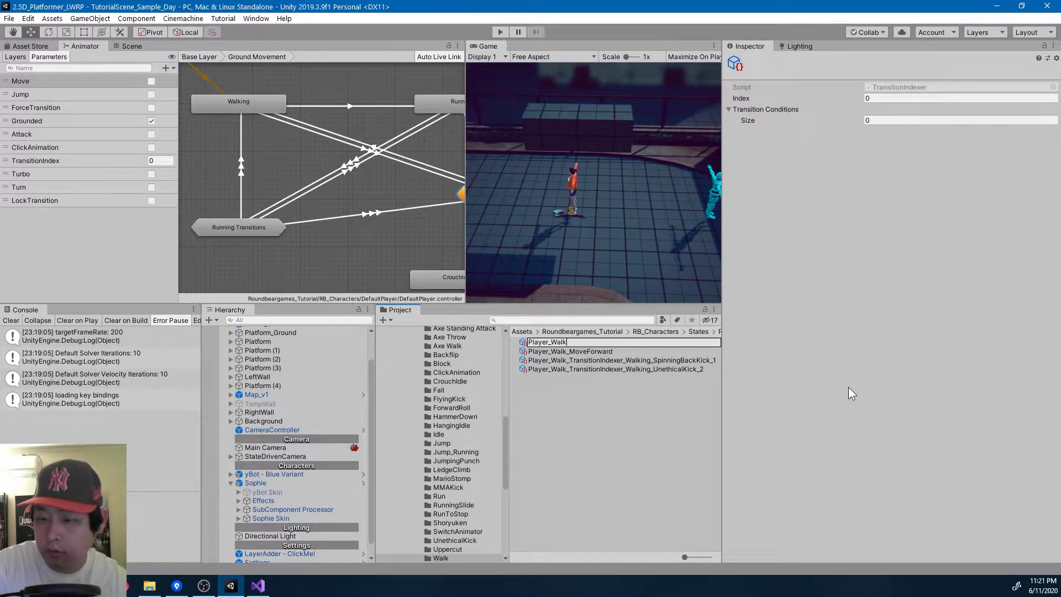
{"action": "key", "text": "Return"}
Shorten the spinning back kick indexer asset's name to Player_TransitionIndexer_Walking_SpinningBackKick_1
{"action": "key", "text": "Down"}
{"action": "key", "text": "Down"}
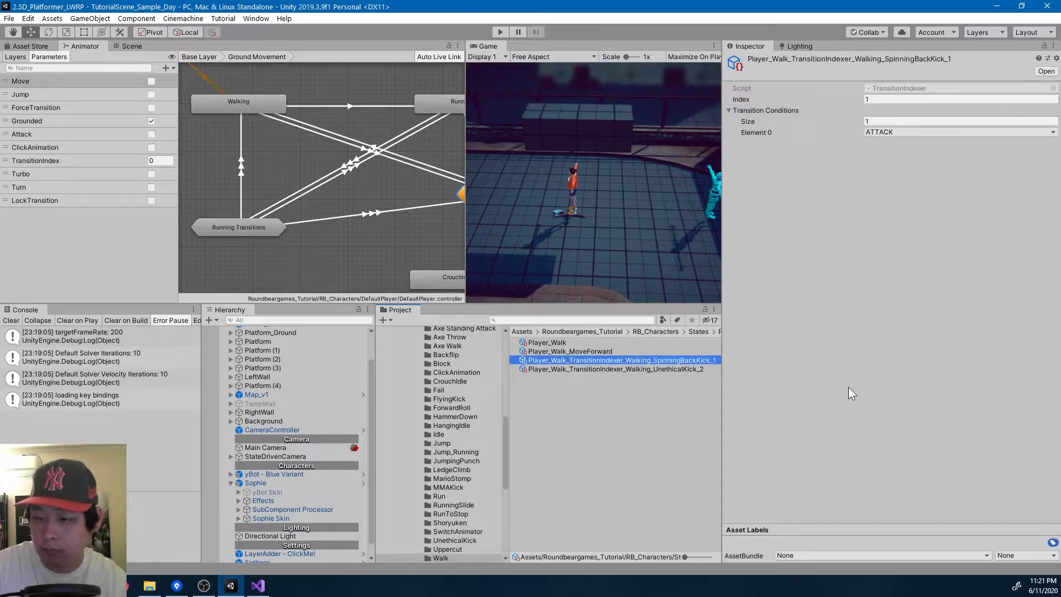
{"action": "key", "text": "Delete"}
{"action": "key", "text": "Delete"}
{"action": "key", "text": "Delete"}
{"action": "key", "text": "Delete"}
{"action": "key", "text": "Delete"}
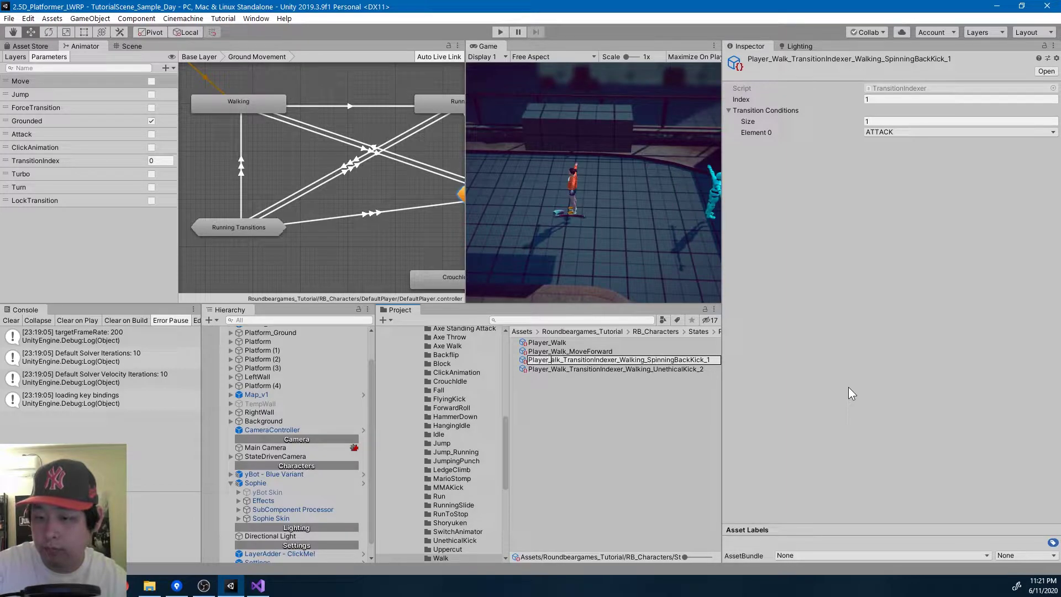
{"action": "key", "text": "Return"}
Shorten the unethical kick indexer asset's name to Player_TransitionIndexer_Walking_UnethicalKick_2
{"action": "key", "text": "Down"}
{"action": "key", "text": "Down"}
{"action": "key", "text": "Down"}
{"action": "key", "text": "F2"}
{"action": "key", "text": "Delete"}
{"action": "key", "text": "Delete"}
{"action": "key", "text": "Delete"}
{"action": "key", "text": "Delete"}
{"action": "key", "text": "Delete"}
{"action": "key", "text": "Return"}
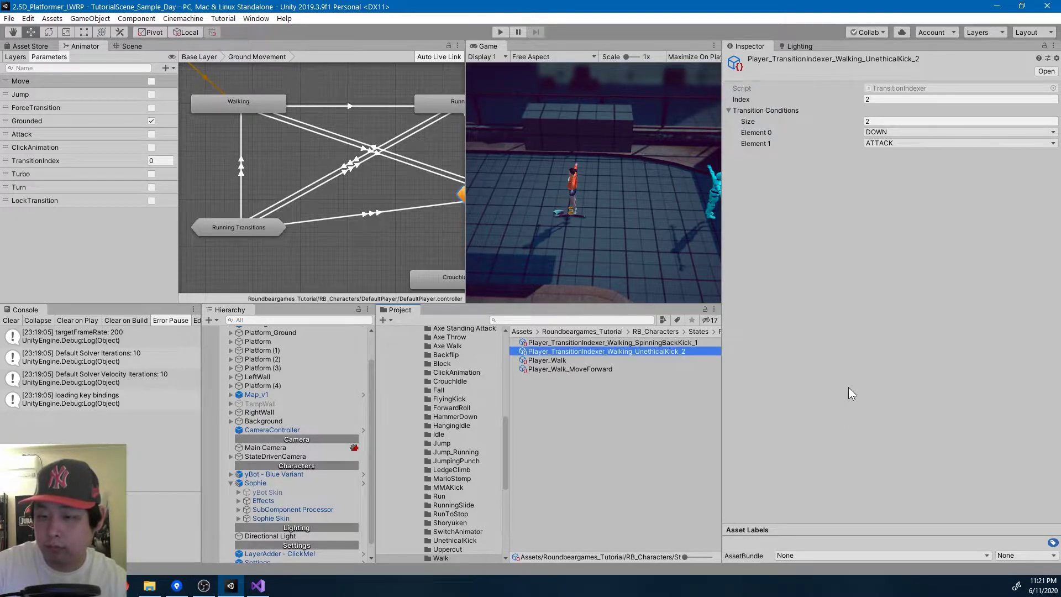
Rename the Player_Walk asset as Player_TransitionIndexer_Walking_Jump_3
{"action": "key", "text": "Down"}
{"action": "key", "text": "F2"}
{"action": "key", "text": "End"}
{"action": "key", "text": "BackSpace"}
{"action": "key", "text": "BackSpace"}
{"action": "key", "text": "BackSpace"}
{"action": "type", "text": "Transitio"}
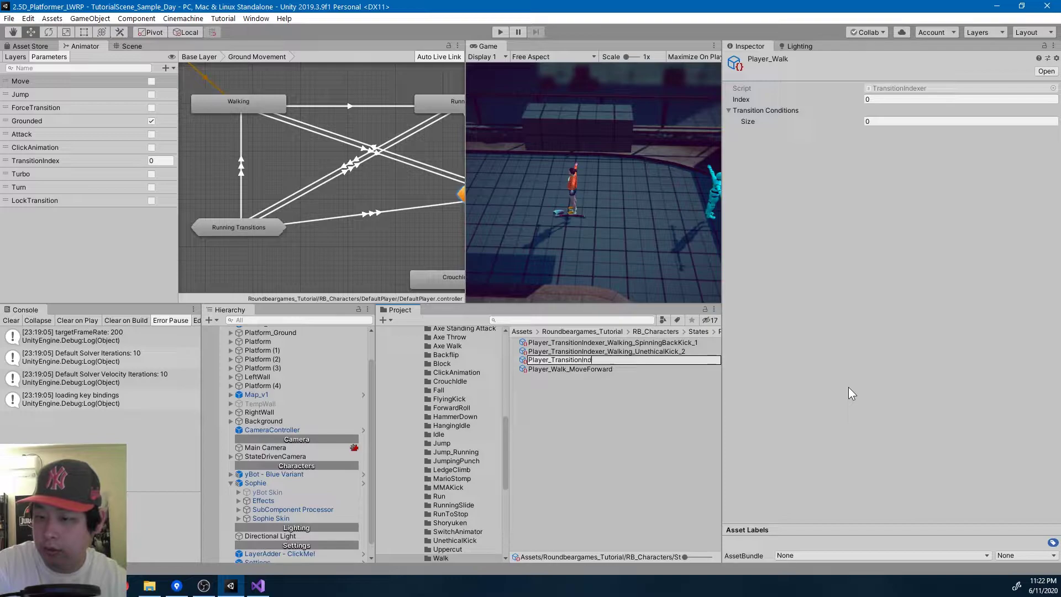
{"action": "type", "text": "nIndexer_Walking"}
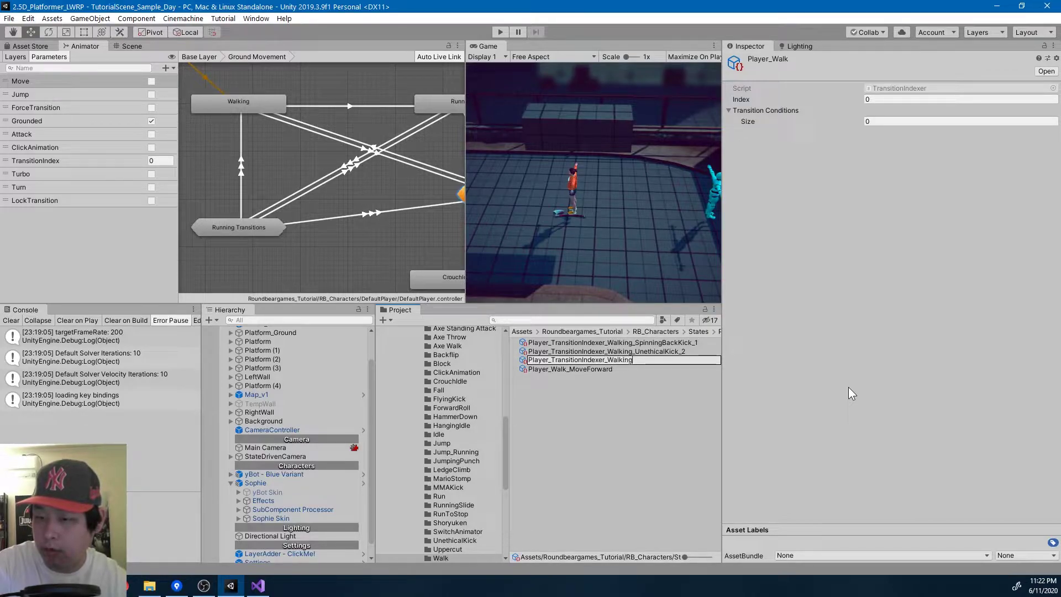
{"action": "type", "text": "_Jump_3"}
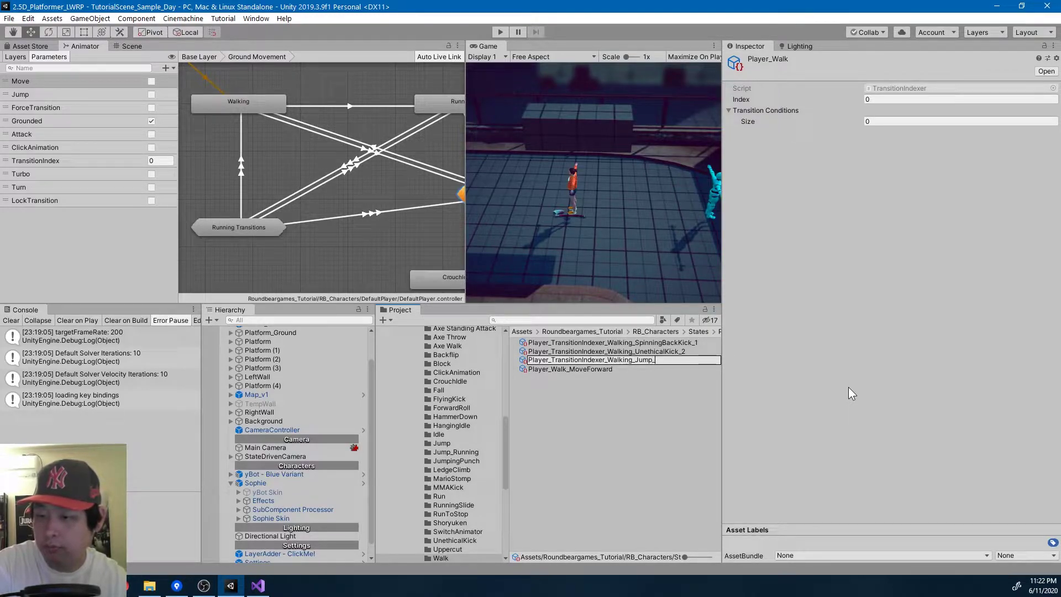
{"action": "key", "text": "Return"}
Set the walking jump indexer's Index to 3 and give it two transition conditions, JUMP and GROUNDED
{"action": "left_click", "coordinate": [886, 99]}
{"action": "type", "text": "3"}
{"action": "left_click", "coordinate": [885, 122]}
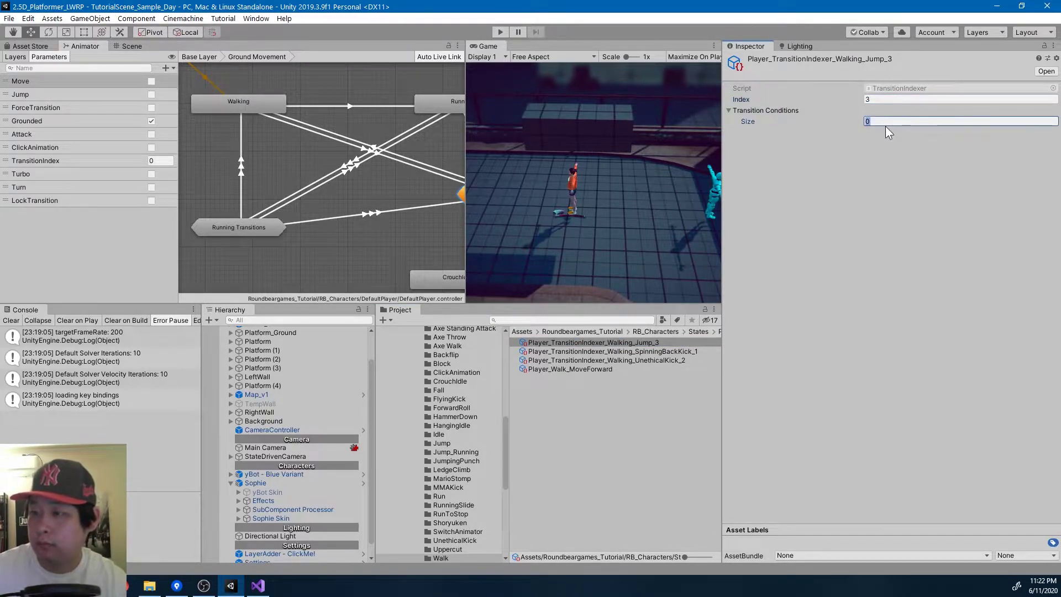
{"action": "type", "text": "2"}
{"action": "key", "text": "Return"}
{"action": "left_click", "coordinate": [889, 133]}
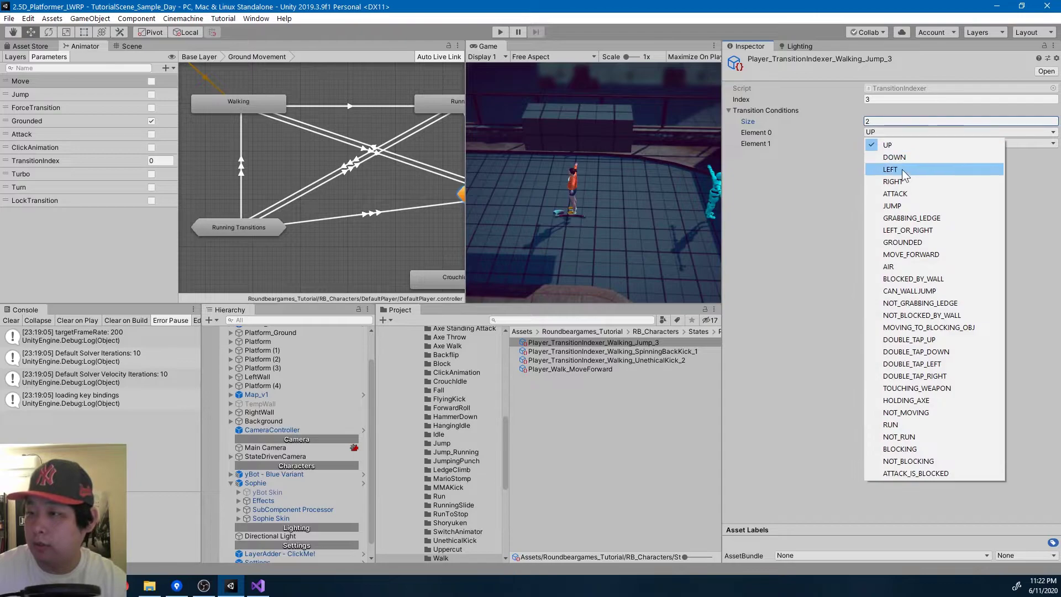
{"action": "left_click", "coordinate": [906, 204]}
{"action": "left_click", "coordinate": [886, 146]}
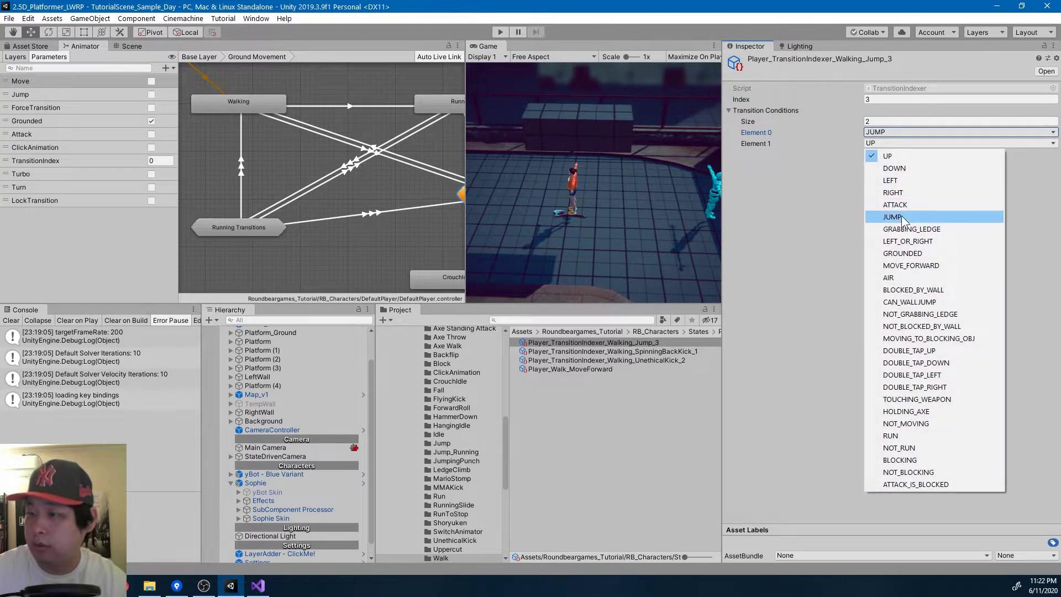
{"action": "left_click", "coordinate": [912, 255]}
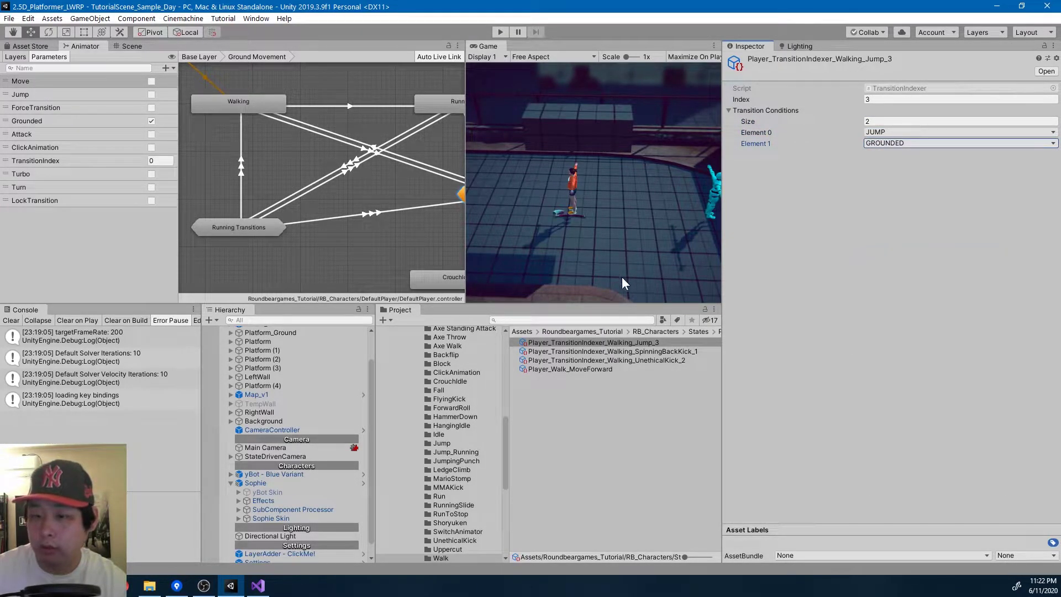
Expand the Walking state's ability data list to 6 elements and assign Player_TransitionIndexer_Walking_Jump_3 to Element 5
{"action": "middle_click_drag", "start_coordinate": [399, 231], "coordinate": [370, 227]}
{"action": "left_click", "coordinate": [234, 107]}
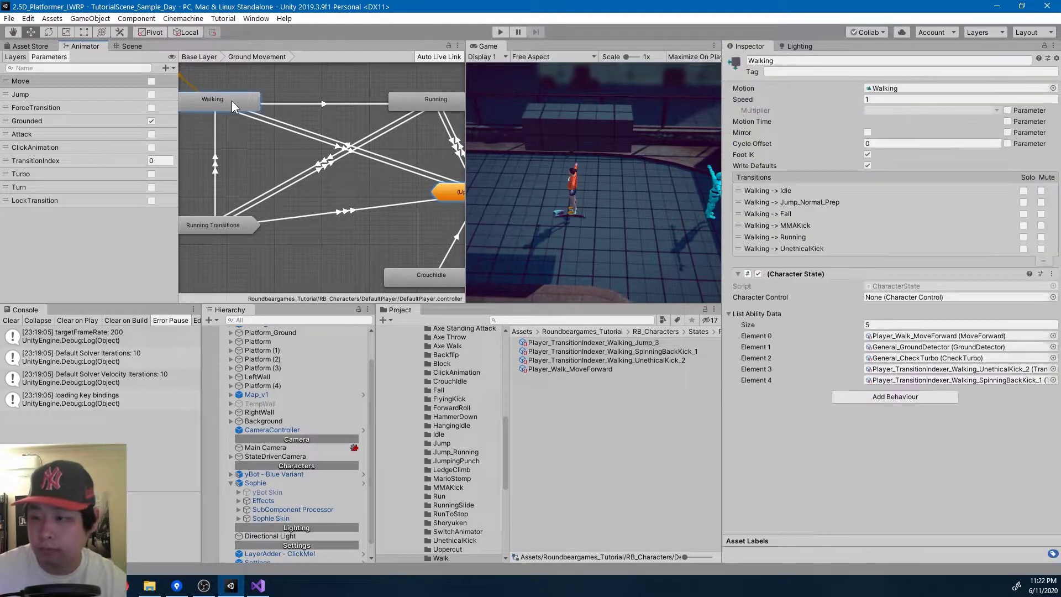
{"action": "left_click", "coordinate": [883, 324]}
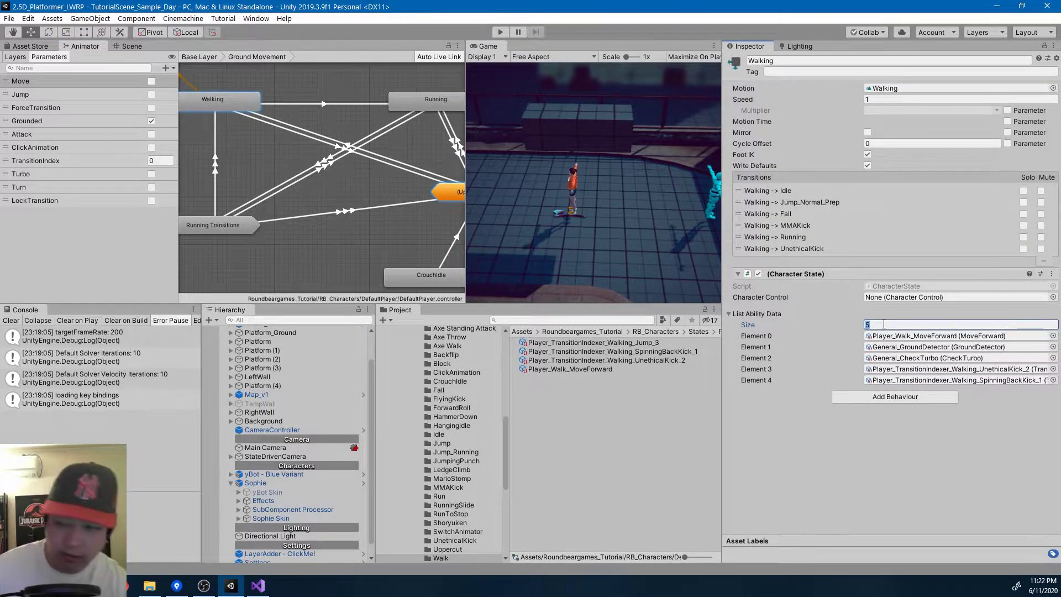
{"action": "type", "text": "6"}
{"action": "key", "text": "Return"}
{"action": "left_click_drag", "start_coordinate": [621, 342], "coordinate": [896, 395]}
Change the Walking -> Jump_Normal_Prep transition condition to TransitionIndex Equals 3
{"action": "left_click", "coordinate": [798, 201]}
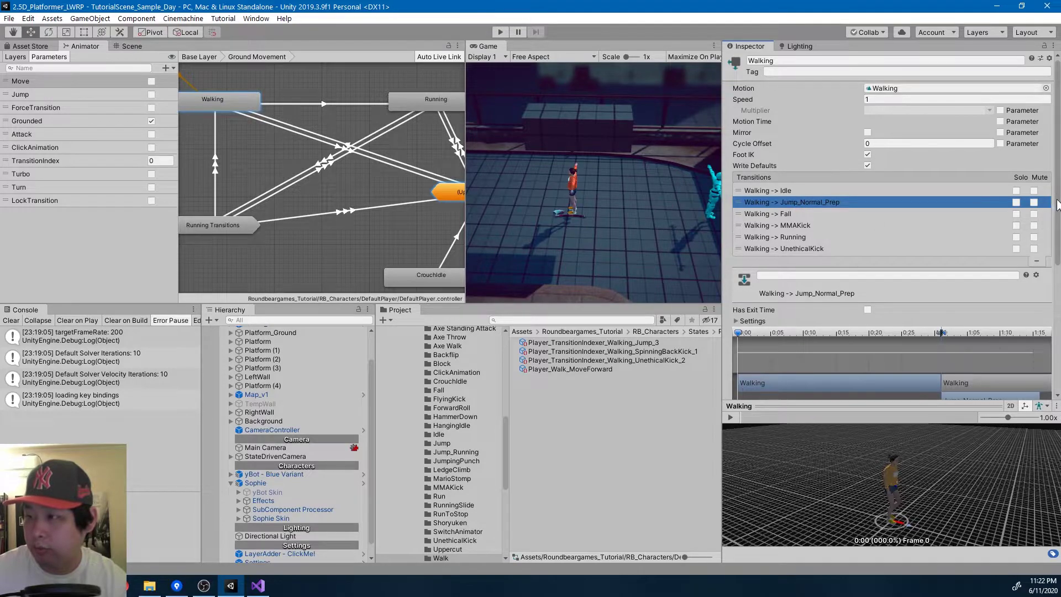
{"action": "scroll", "coordinate": [779, 254], "scroll_direction": "down", "scroll_amount": 5}
{"action": "left_click", "coordinate": [778, 254]}
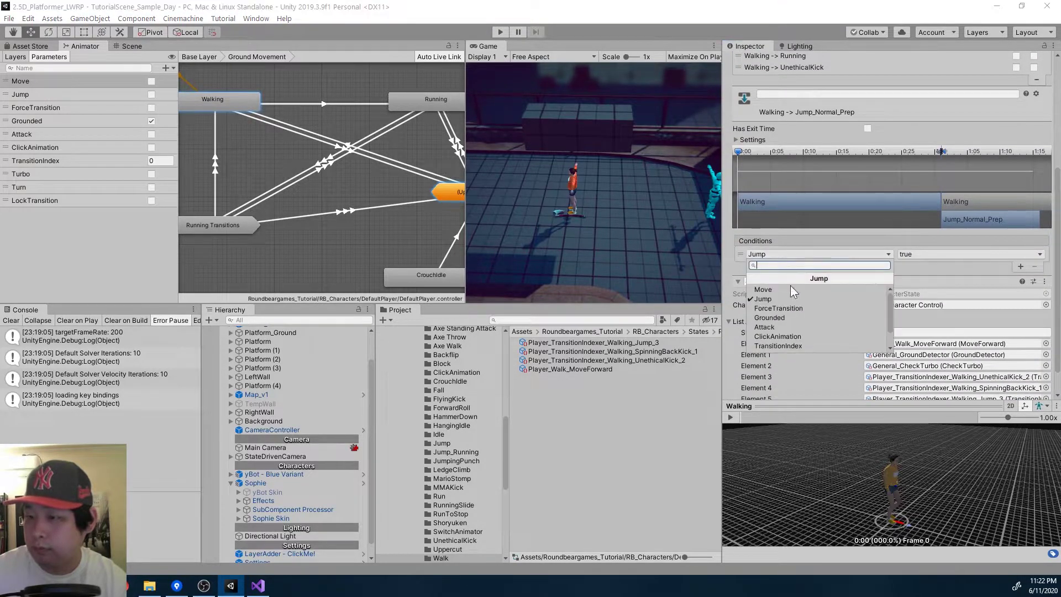
{"action": "left_click", "coordinate": [798, 345]}
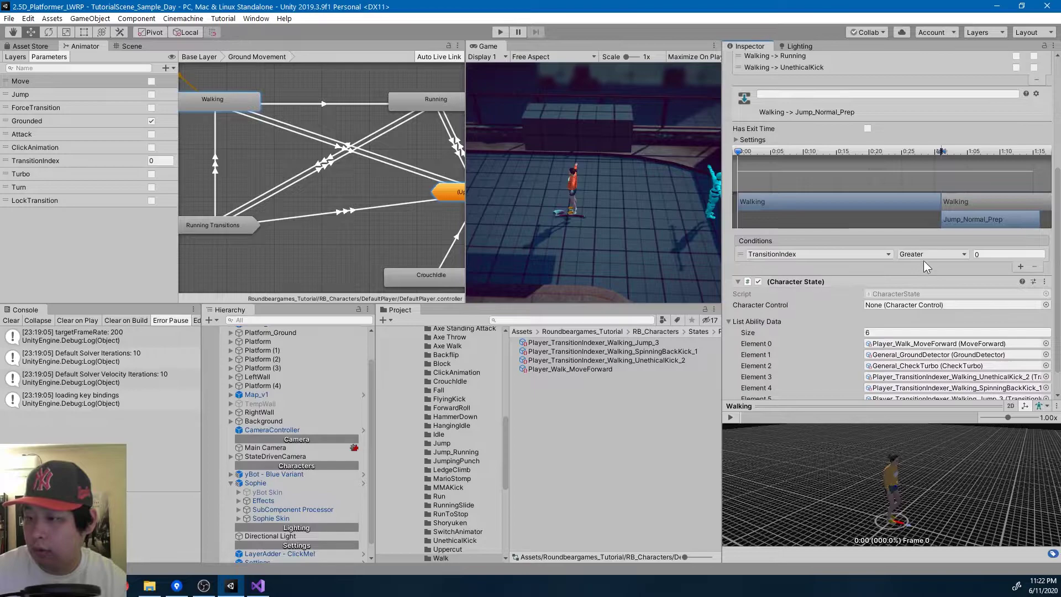
{"action": "left_click", "coordinate": [926, 255]}
{"action": "left_click", "coordinate": [926, 291]}
{"action": "left_click", "coordinate": [990, 254]}
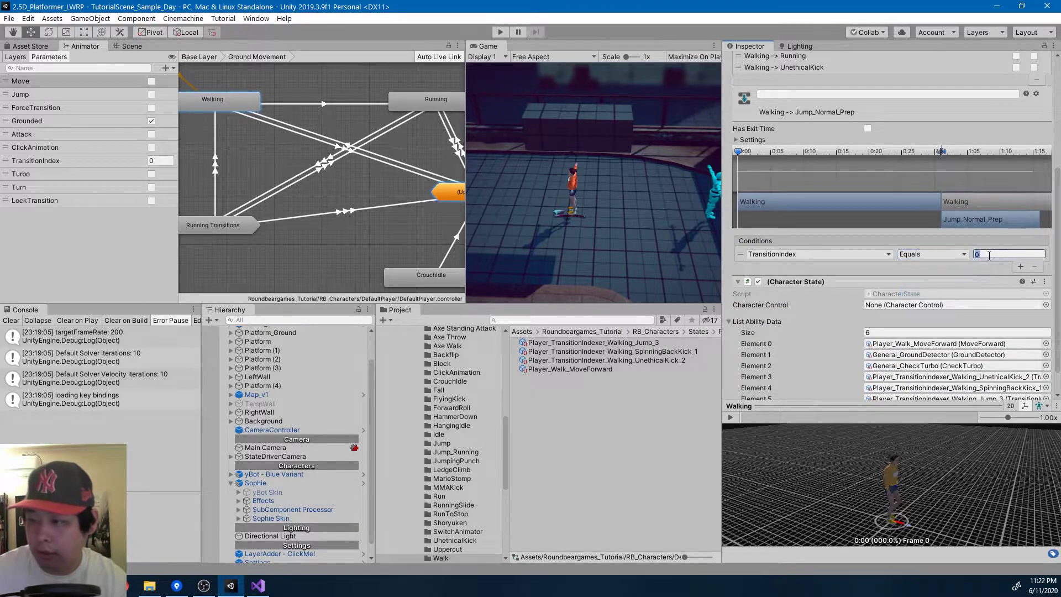
Play-test the scene by jumping from idle and while walking, run the character around, and stop play mode
{"action": "left_click", "coordinate": [502, 31]}
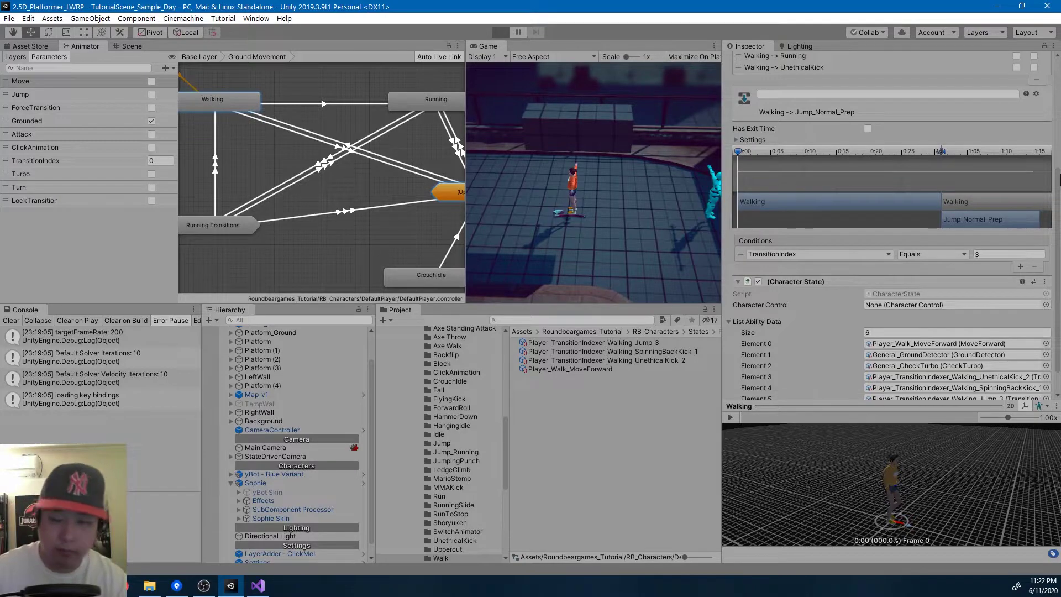
{"action": "key", "text": "space"}
{"action": "key", "text": "a"}
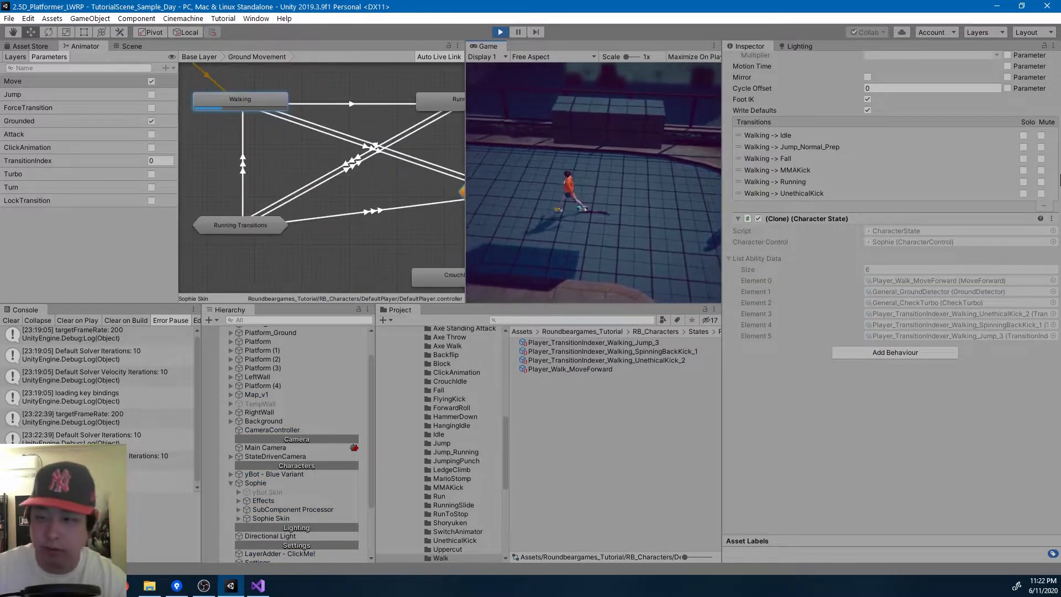
{"action": "key", "text": "space"}
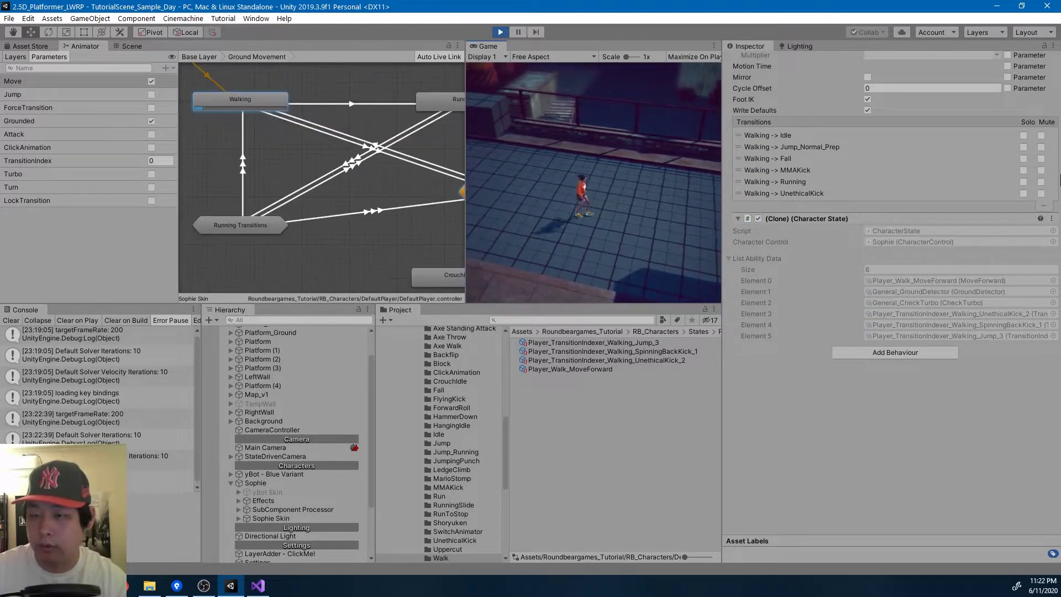
{"action": "key", "text": "space"}
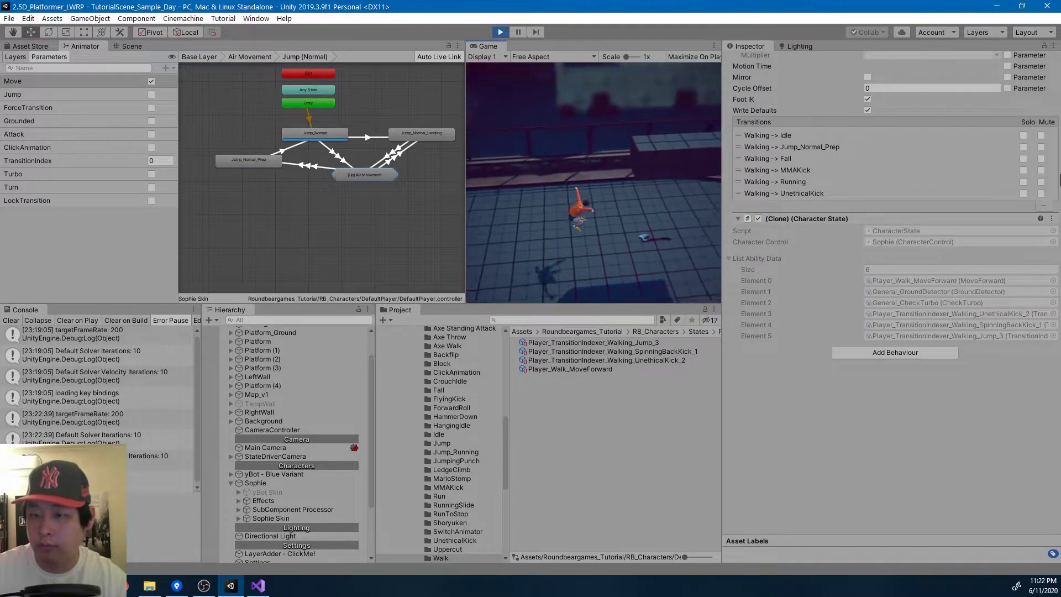
{"action": "key", "text": "shift"}
{"action": "key", "text": "d"}
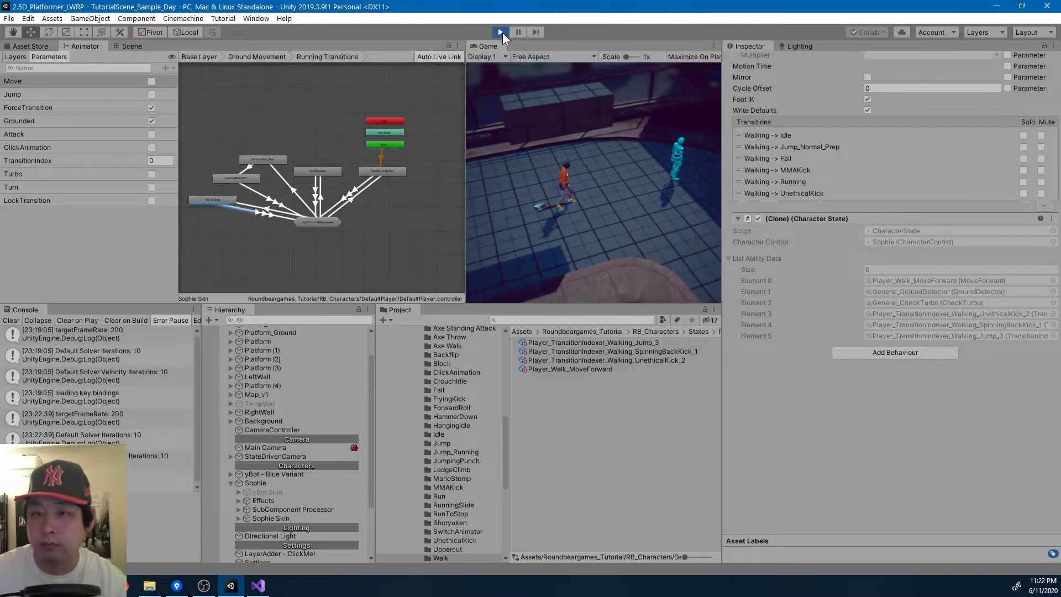
{"action": "left_click", "coordinate": [501, 32]}
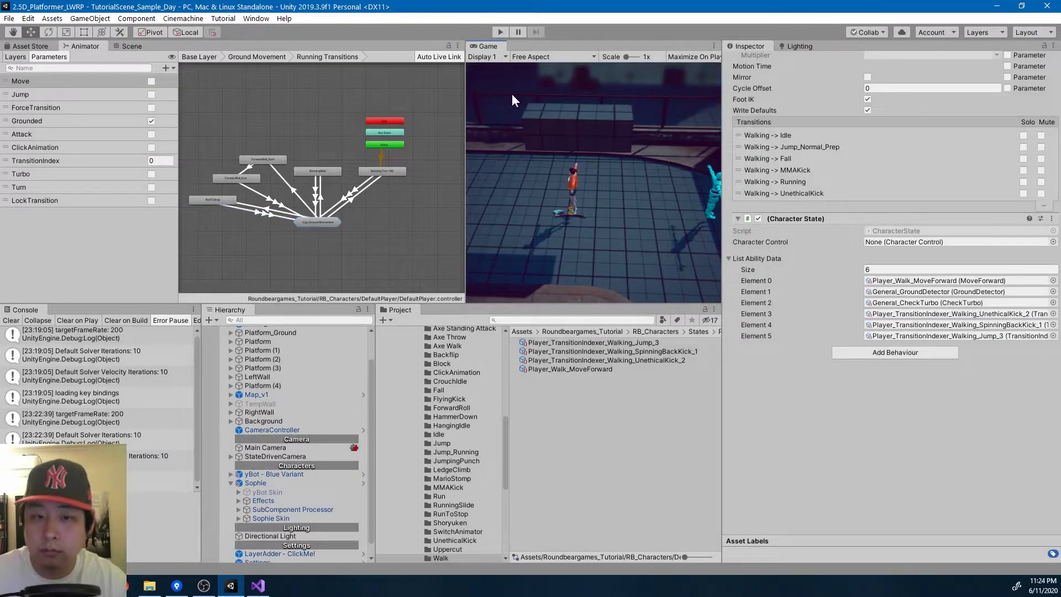
Select the Running state in Ground Movement and locate its flying kick transition indexer asset from the ability data list
{"action": "double_click", "coordinate": [376, 220]}
{"action": "middle_click_drag", "start_coordinate": [305, 217], "coordinate": [333, 192]}
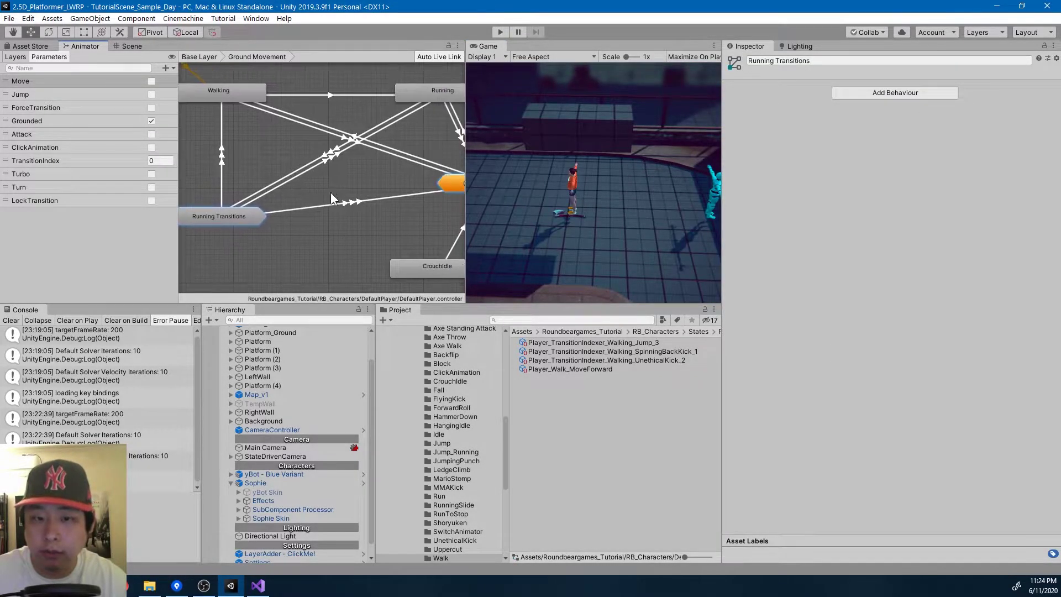
{"action": "double_click", "coordinate": [228, 217]}
{"action": "scroll", "coordinate": [320, 187], "scroll_direction": "up", "scroll_amount": 5}
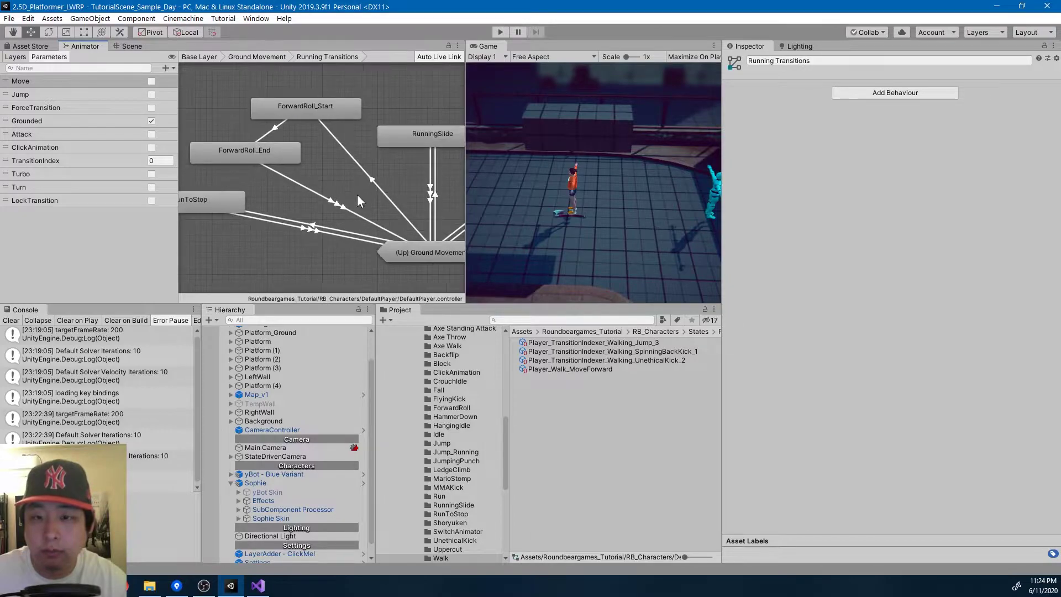
{"action": "double_click", "coordinate": [286, 260]}
{"action": "left_click", "coordinate": [341, 117]}
{"action": "double_click", "coordinate": [341, 117]}
{"action": "left_click", "coordinate": [379, 116]}
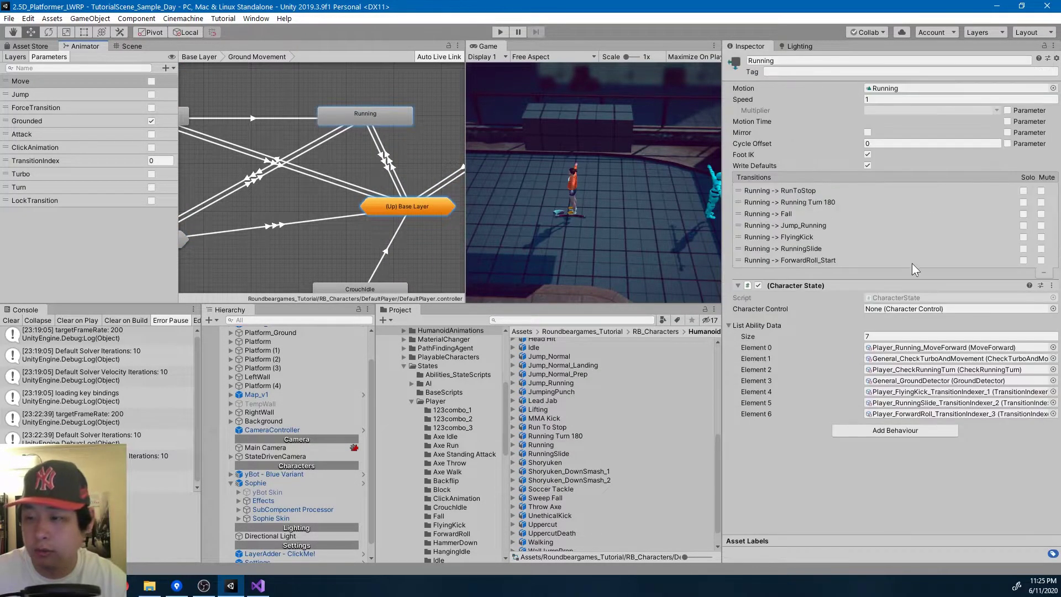
{"action": "left_click", "coordinate": [917, 359]}
{"action": "middle_click_drag", "start_coordinate": [332, 192], "coordinate": [261, 197]}
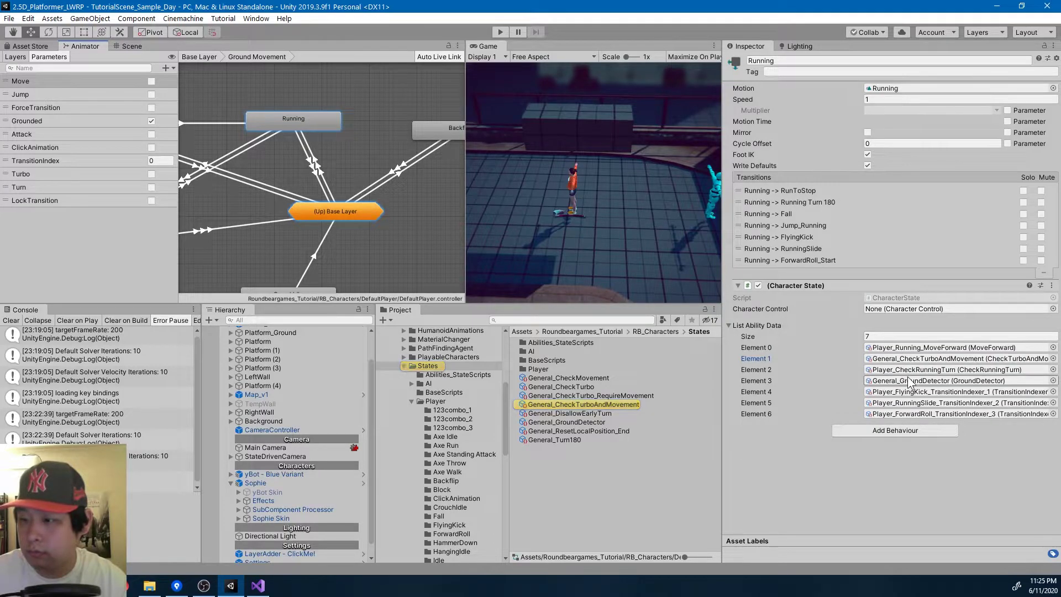
{"action": "left_click", "coordinate": [919, 392]}
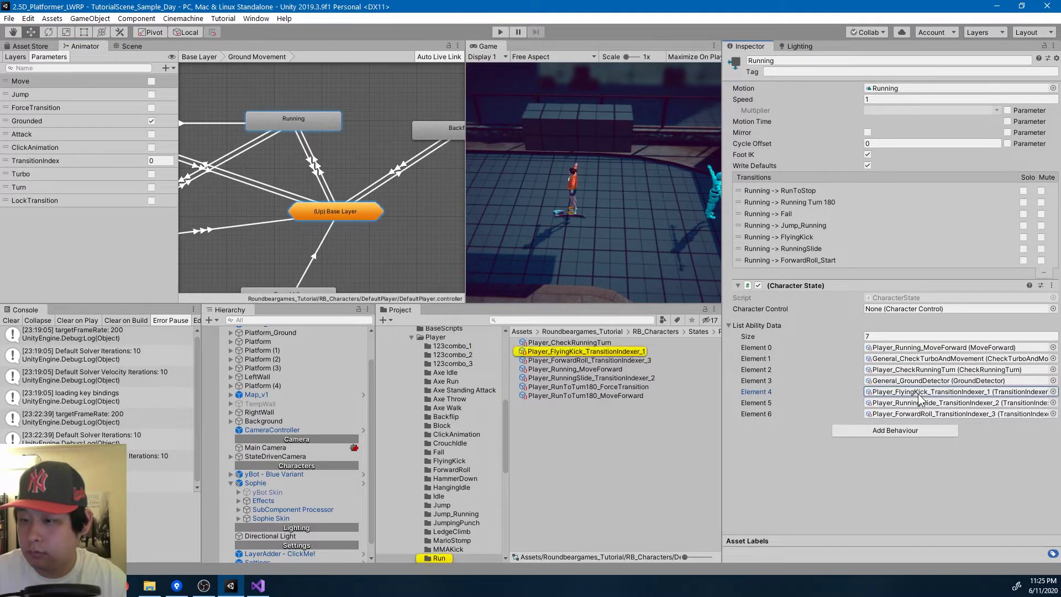
Rename the flying kick indexer asset as Player_TransitionIndexer_Running_FlyingKick_1
{"action": "left_click", "coordinate": [582, 352]}
{"action": "key", "text": "F2"}
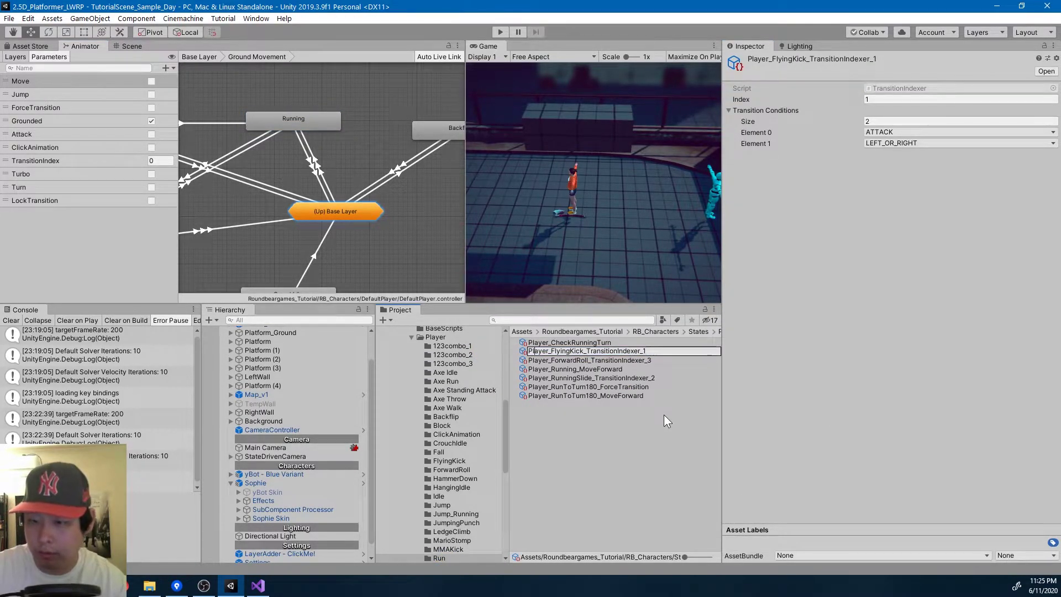
{"action": "key", "text": "shift+Right"}
{"action": "key", "text": "shift+Right"}
{"action": "key", "text": "shift+Right"}
{"action": "key", "text": "shift+Right"}
{"action": "key", "text": "shift+Right"}
{"action": "key", "text": "shift+Right"}
{"action": "key", "text": "shift+Right"}
{"action": "key", "text": "shift+Right"}
{"action": "key", "text": "shift+Right"}
{"action": "key", "text": "shift+Right"}
{"action": "key", "text": "shift+Right"}
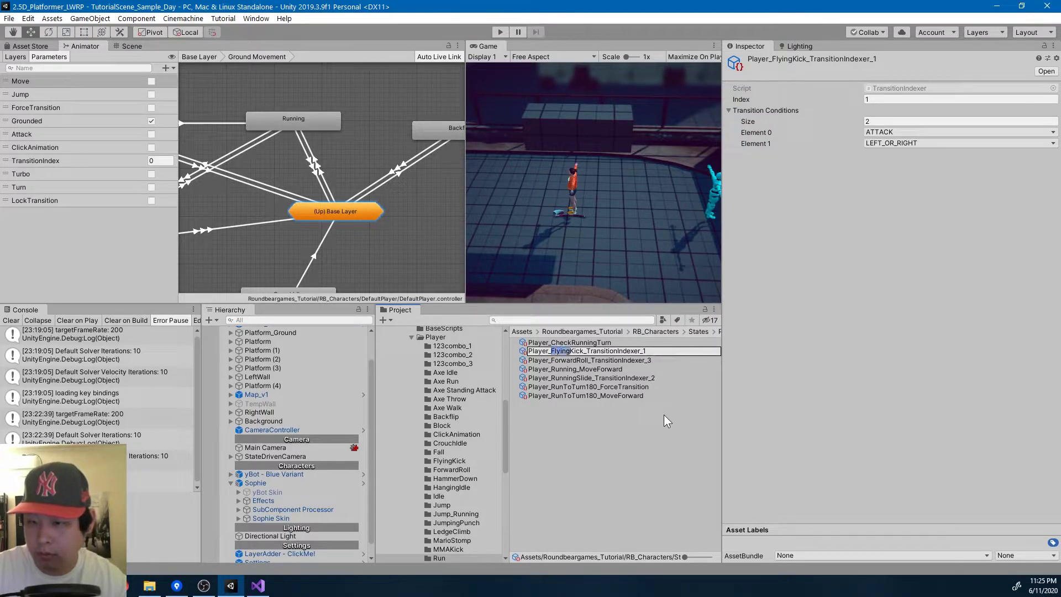
{"action": "key", "text": "Delete"}
{"action": "key", "text": "End"}
{"action": "key", "text": "Left"}
{"action": "type", "text": "FlyingKick_"}
{"action": "key", "text": "Left"}
{"action": "key", "text": "Left"}
{"action": "key", "text": "Left"}
{"action": "key", "text": "Left"}
{"action": "key", "text": "Left"}
{"action": "key", "text": "Left"}
{"action": "key", "text": "Left"}
{"action": "key", "text": "Left"}
{"action": "key", "text": "Left"}
{"action": "key", "text": "Left"}
{"action": "key", "text": "Left"}
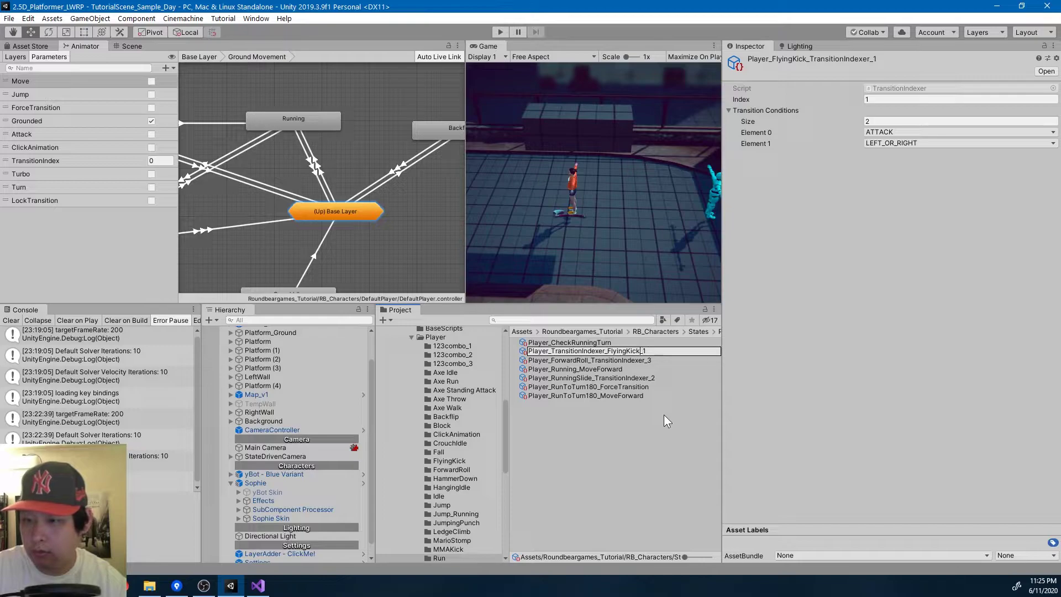
{"action": "type", "text": "Running_"}
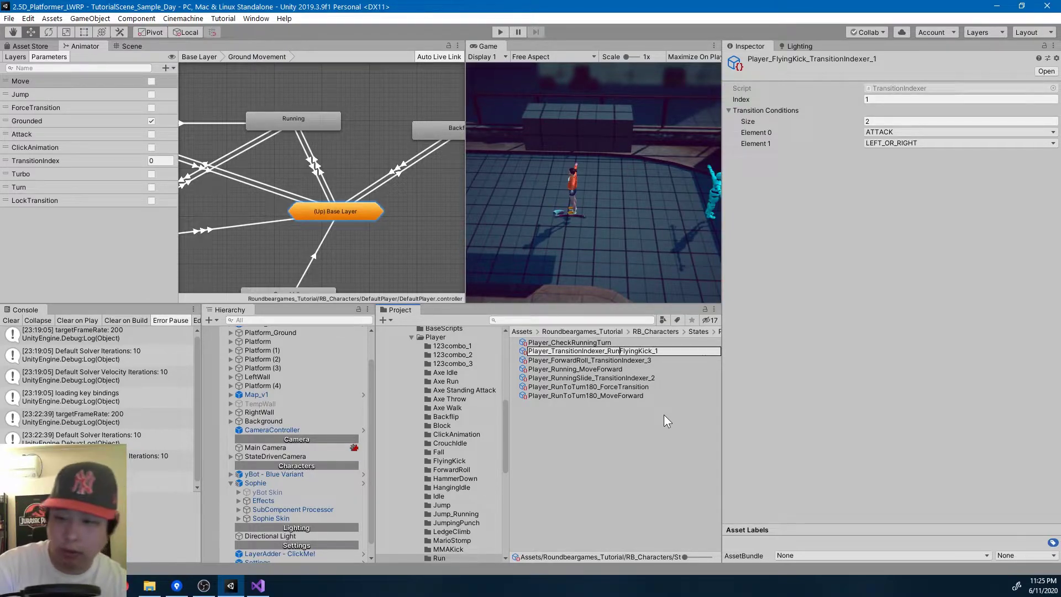
{"action": "key", "text": "Return"}
Rename the running slide indexer asset as Player_TransitionIndexer_Running_RunningSlide_2
{"action": "key", "text": "Up"}
{"action": "key", "text": "Up"}
{"action": "key", "text": "Up"}
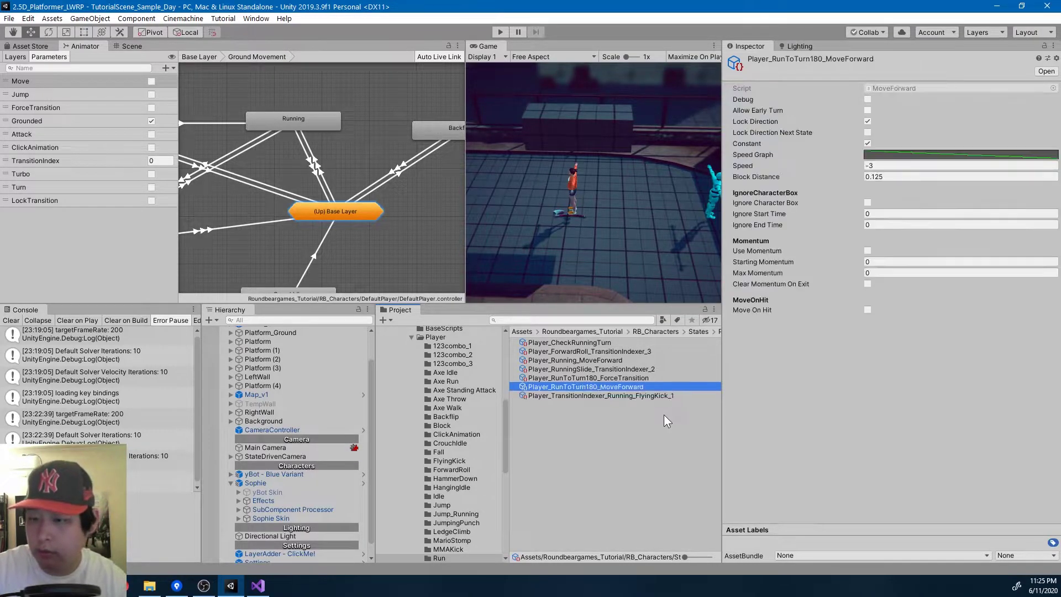
{"action": "key", "text": "F2"}
{"action": "key", "text": "Right"}
{"action": "key", "text": "shift+Right"}
{"action": "key", "text": "shift+Right"}
{"action": "key", "text": "shift+Right"}
{"action": "key", "text": "shift+Right"}
{"action": "key", "text": "shift+Right"}
{"action": "key", "text": "shift+Right"}
{"action": "key", "text": "shift+Right"}
{"action": "key", "text": "shift+Right"}
{"action": "key", "text": "shift+Right"}
{"action": "key", "text": "shift+Right"}
{"action": "key", "text": "shift+Right"}
{"action": "key", "text": "shift+Right"}
{"action": "key", "text": "shift+Right"}
{"action": "key", "text": "ctrl+c"}
{"action": "key", "text": "BackSpace"}
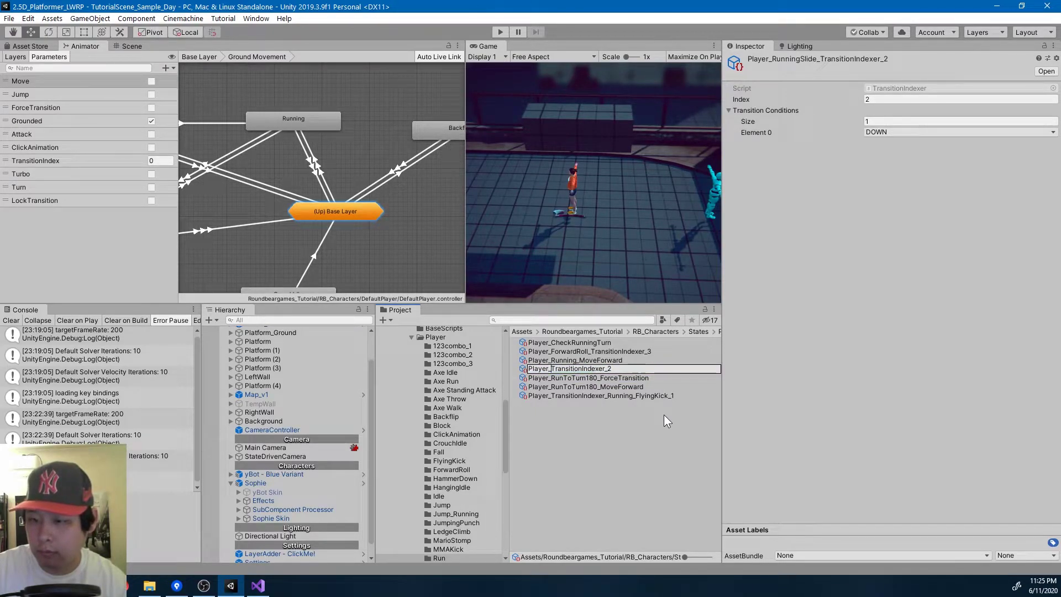
{"action": "key", "text": "Right"}
{"action": "key", "text": "Right"}
{"action": "key", "text": "Right"}
{"action": "key", "text": "Right"}
{"action": "key", "text": "ctrl+v"}
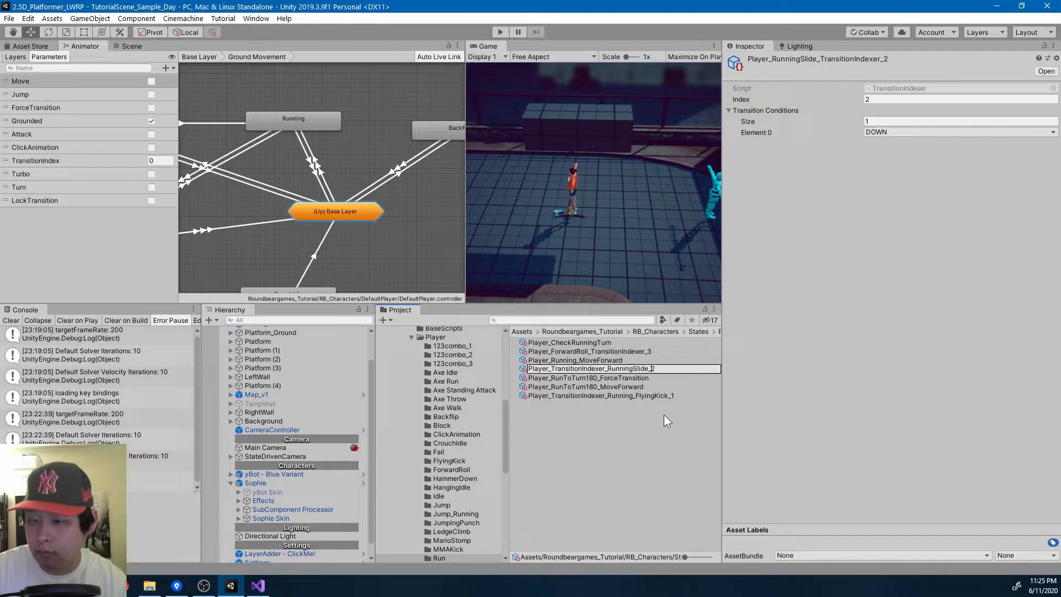
{"action": "type", "text": "Running"}
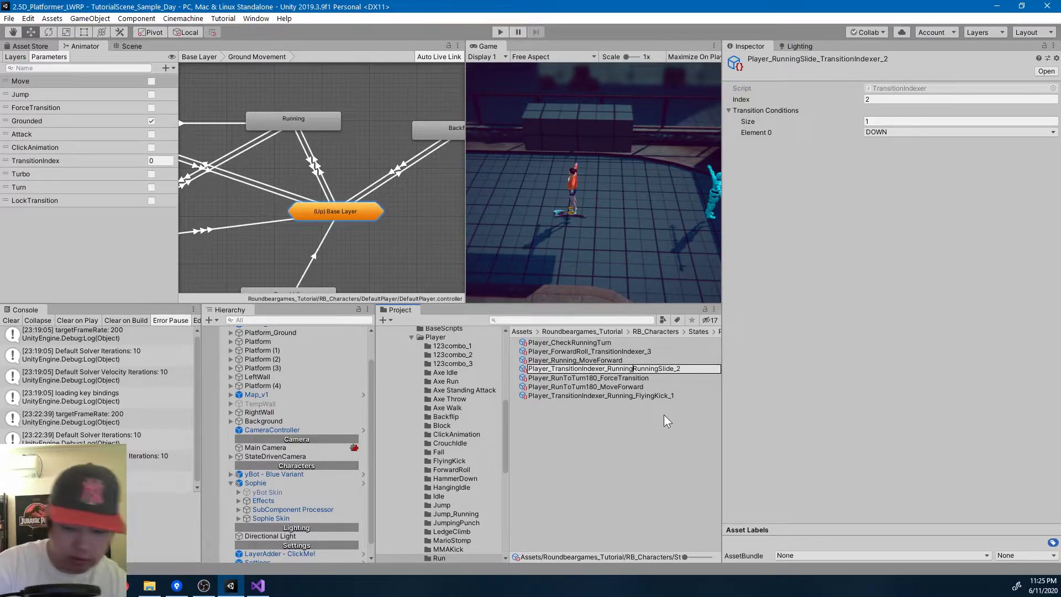
{"action": "type", "text": "_"}
{"action": "key", "text": "Return"}
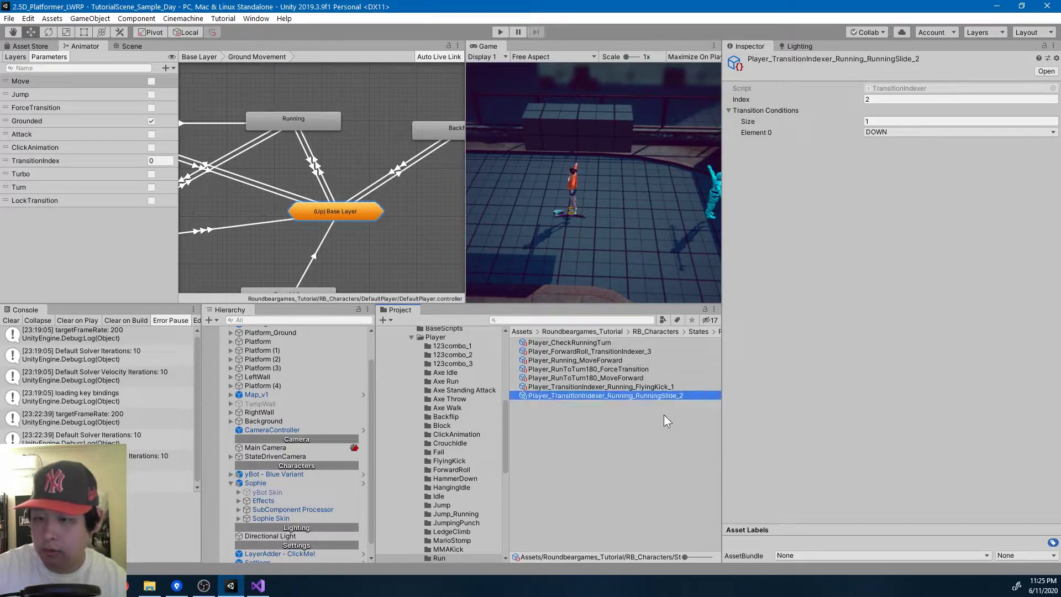
Rename the forward roll indexer asset as Player_TransitionIndexer_Running_ForwardRoll_3
{"action": "left_click", "coordinate": [582, 350]}
{"action": "key", "text": "F2"}
{"action": "left_click", "coordinate": [552, 354]}
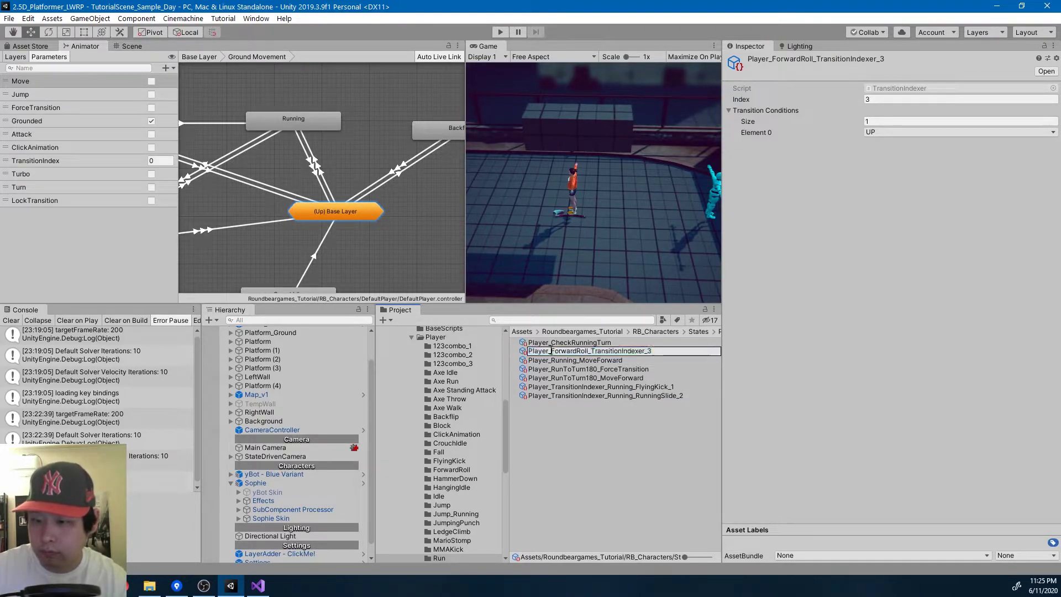
{"action": "key", "text": "shift+Right"}
{"action": "key", "text": "shift+Right"}
{"action": "key", "text": "shift+Right"}
{"action": "key", "text": "shift+Right"}
{"action": "key", "text": "shift+Right"}
{"action": "key", "text": "shift+Right"}
{"action": "key", "text": "shift+Right"}
{"action": "key", "text": "Delete"}
{"action": "type", "text": "ForwardRoll_"}
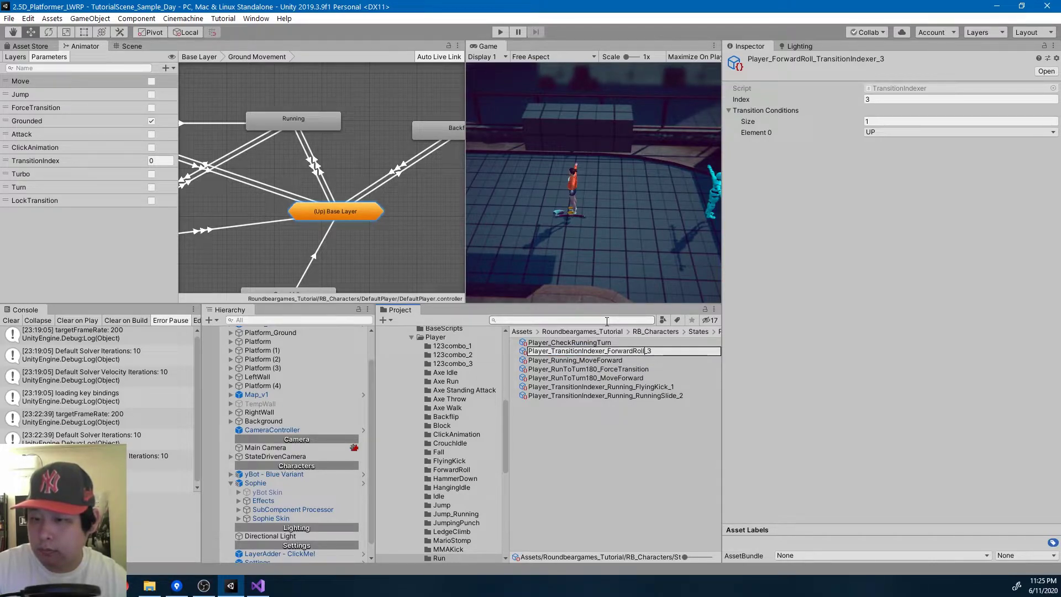
{"action": "type", "text": "Running_"}
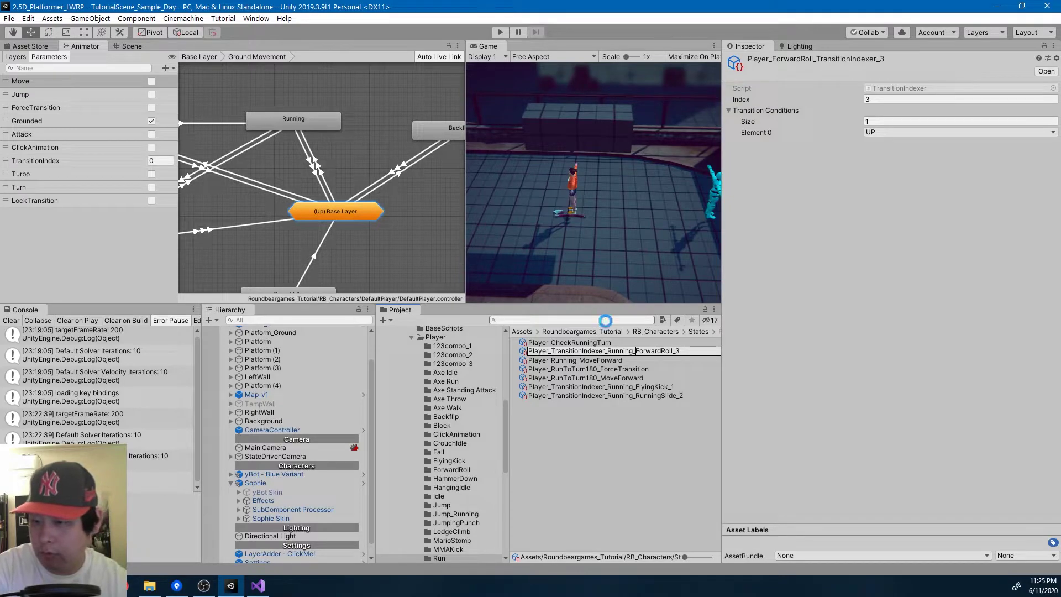
{"action": "key", "text": "Return"}
{"action": "key", "text": "Up"}
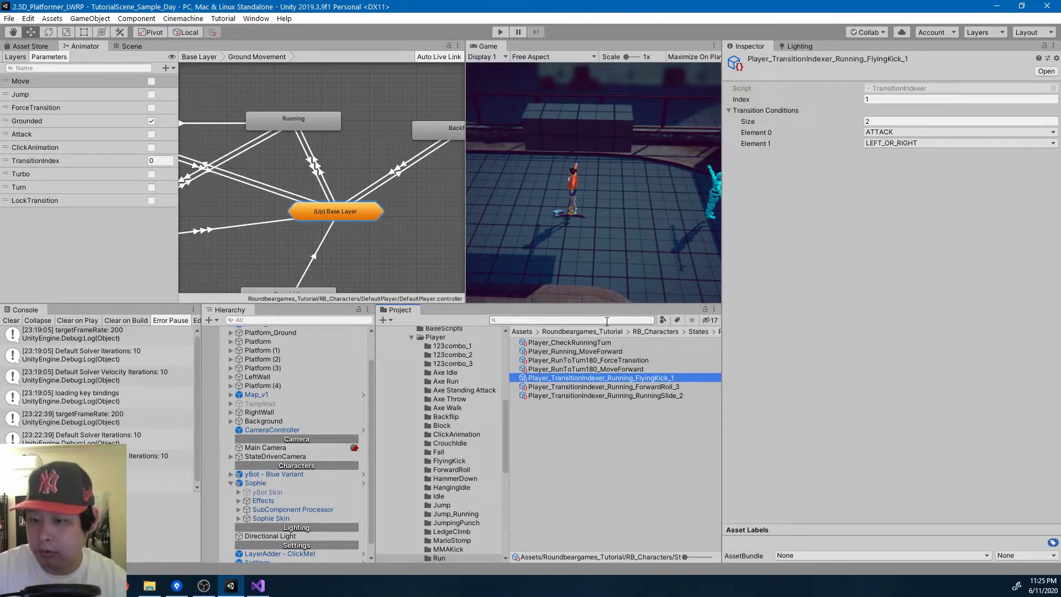
{"action": "key", "text": "Down"}
{"action": "key", "text": "Down"}
Create a TransitionIndexer ability data asset in the Run folder named Player_TransitionIndexer_Running_RunningJump_4
{"action": "left_click", "coordinate": [597, 433]}
{"action": "right_click", "coordinate": [592, 424]}
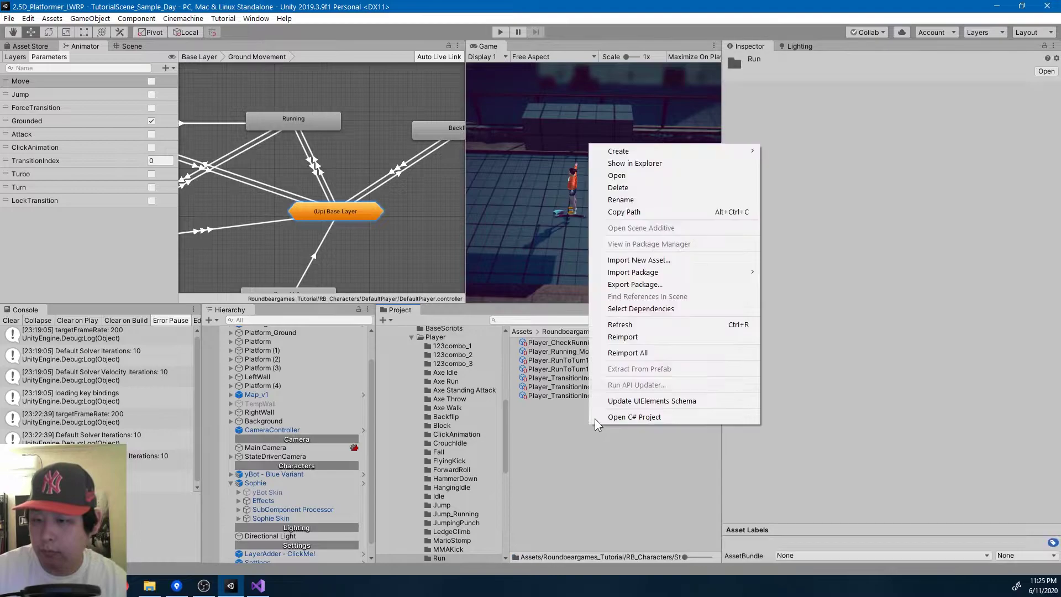
{"action": "mouse_move", "coordinate": [666, 150]}
{"action": "mouse_move", "coordinate": [850, 87]}
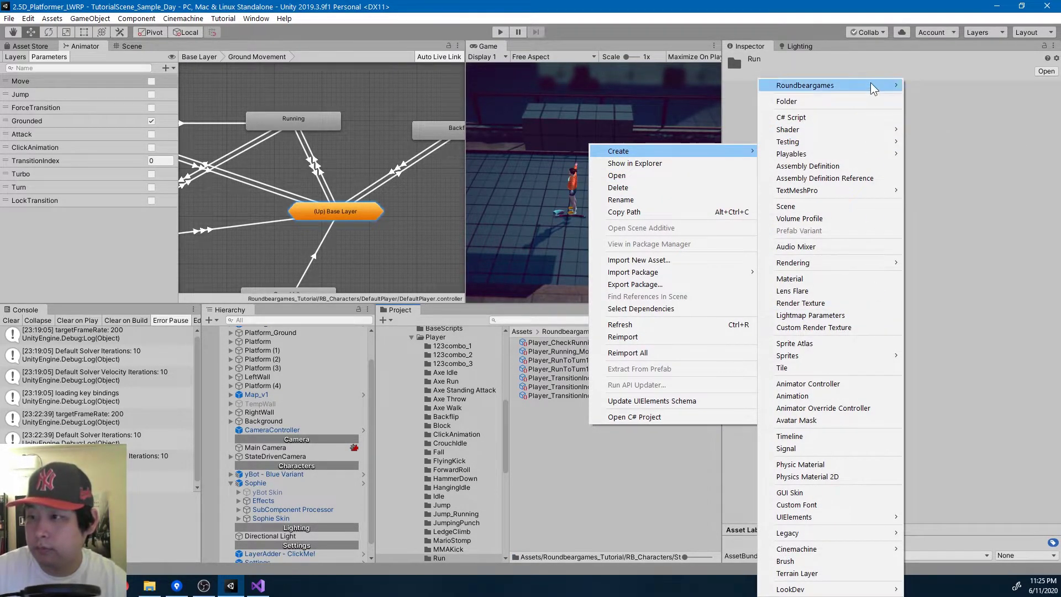
{"action": "mouse_move", "coordinate": [940, 110]}
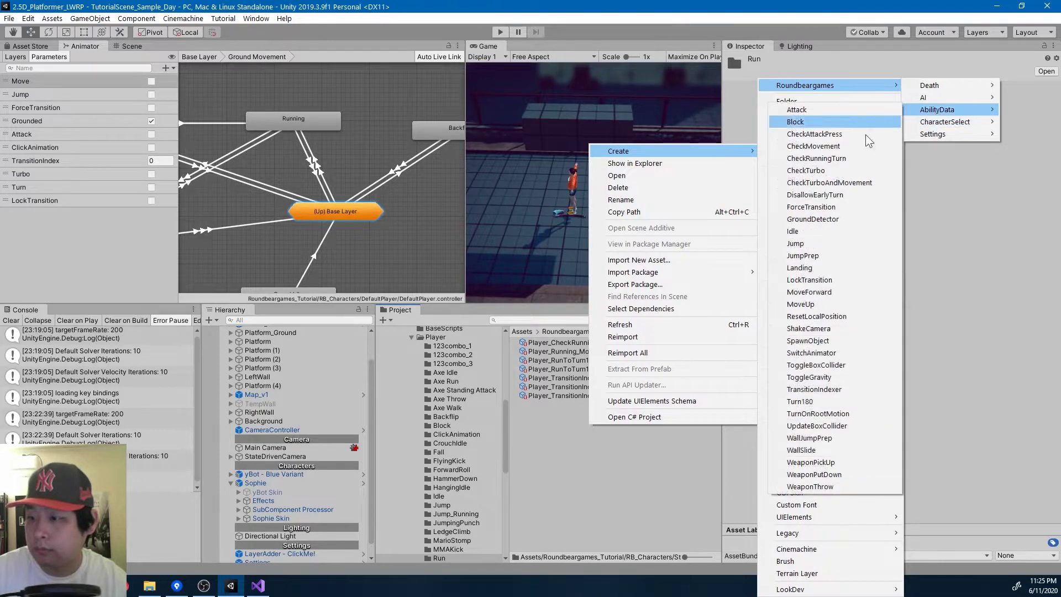
{"action": "left_click", "coordinate": [824, 389]}
{"action": "type", "text": "Player_Transitio"}
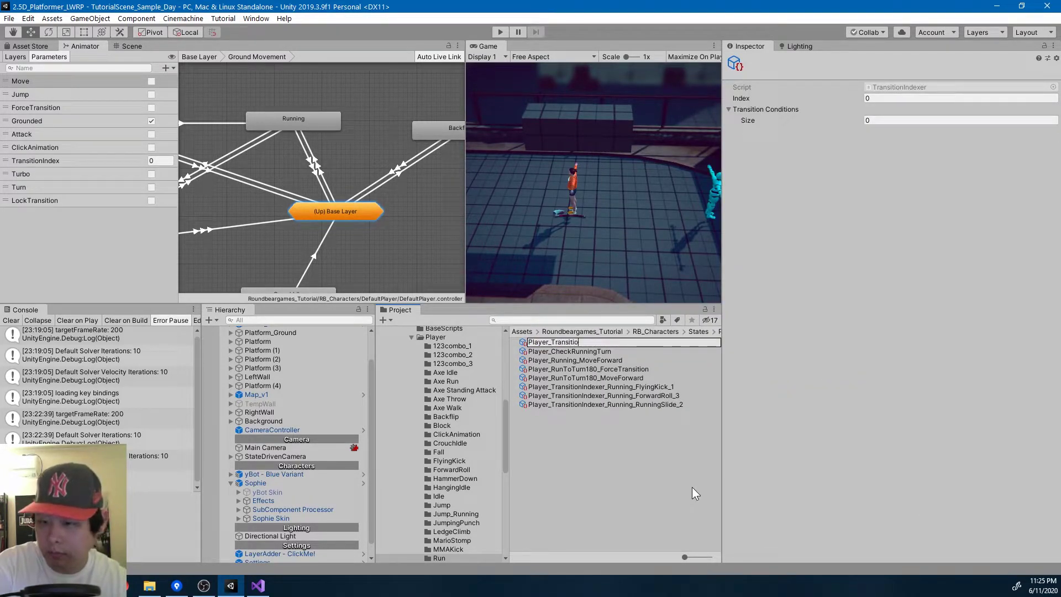
{"action": "type", "text": "nIndexer_Ru"}
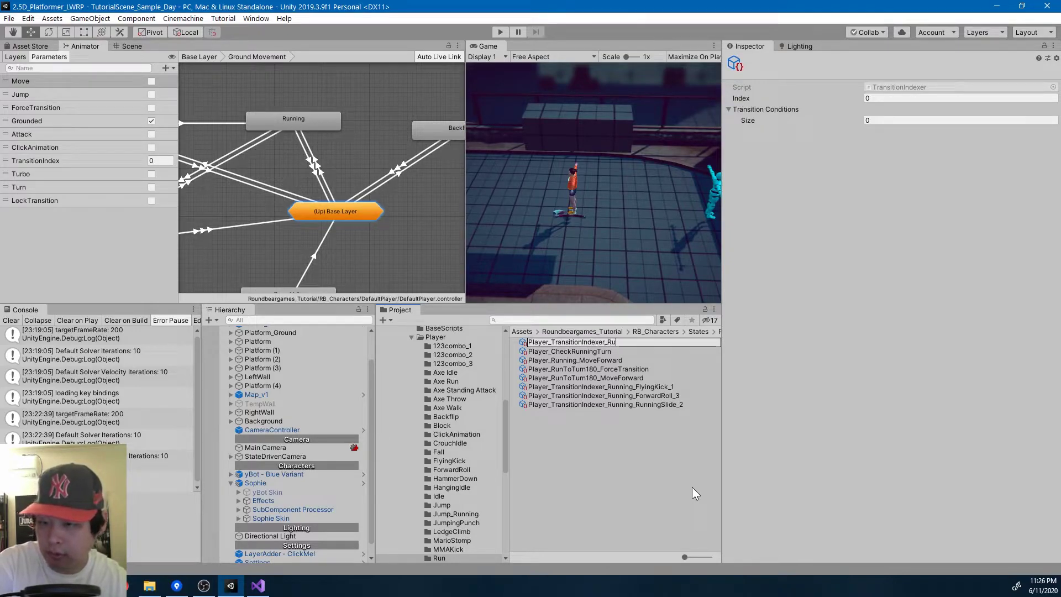
{"action": "type", "text": "nning_Running"}
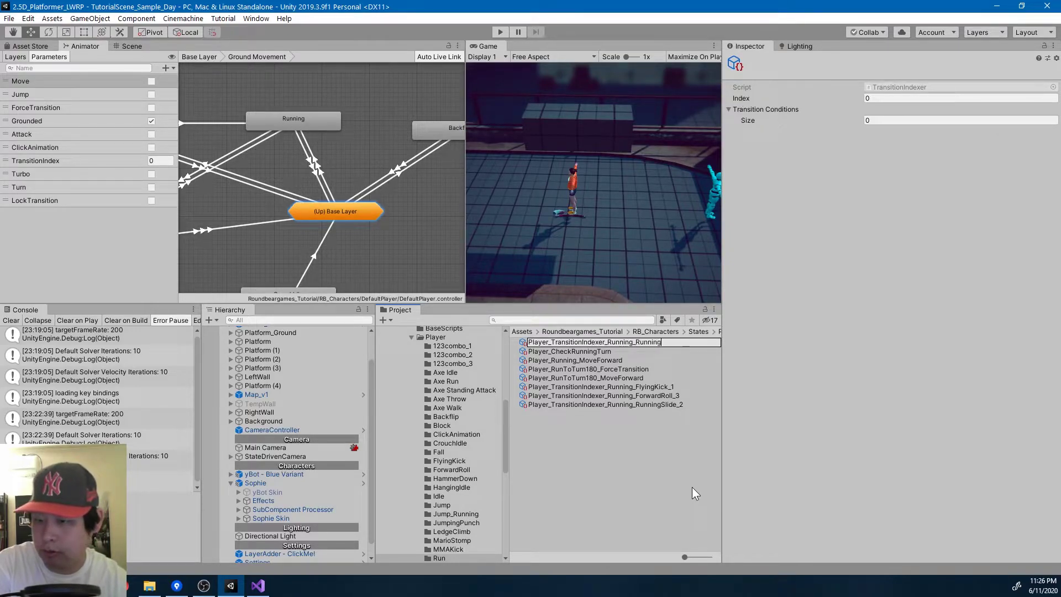
{"action": "type", "text": "Jump_4"}
{"action": "key", "text": "Return"}
Set the running jump indexer's Index to 4 and give it two transition conditions, JUMP and GROUNDED
{"action": "left_click", "coordinate": [879, 99]}
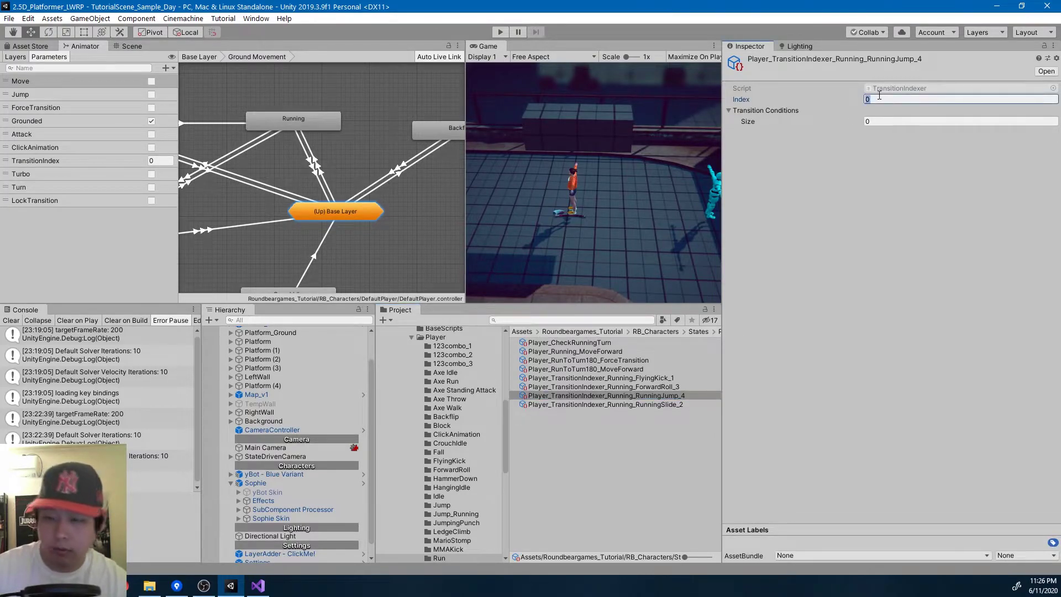
{"action": "type", "text": "4"}
{"action": "key", "text": "Return"}
{"action": "left_click", "coordinate": [898, 122]}
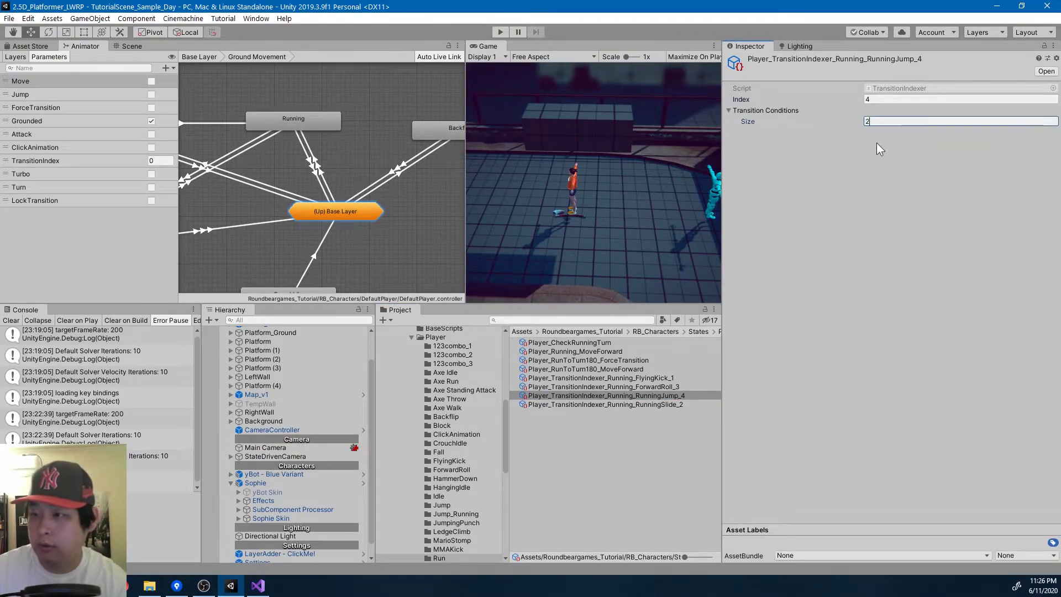
{"action": "type", "text": "2"}
{"action": "key", "text": "Return"}
{"action": "left_click", "coordinate": [877, 133]}
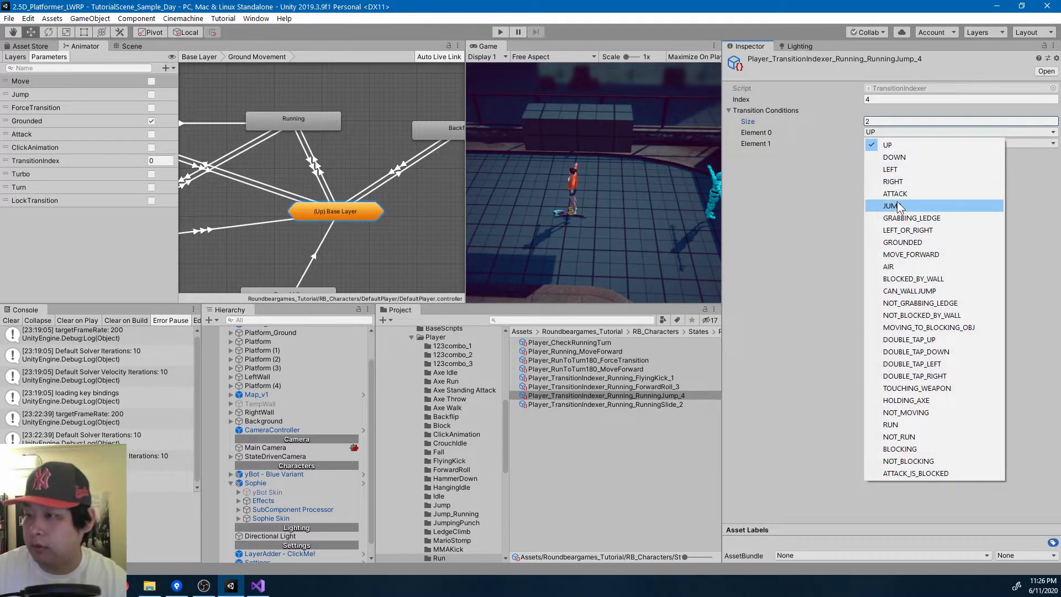
{"action": "left_click", "coordinate": [897, 204]}
{"action": "left_click", "coordinate": [888, 144]}
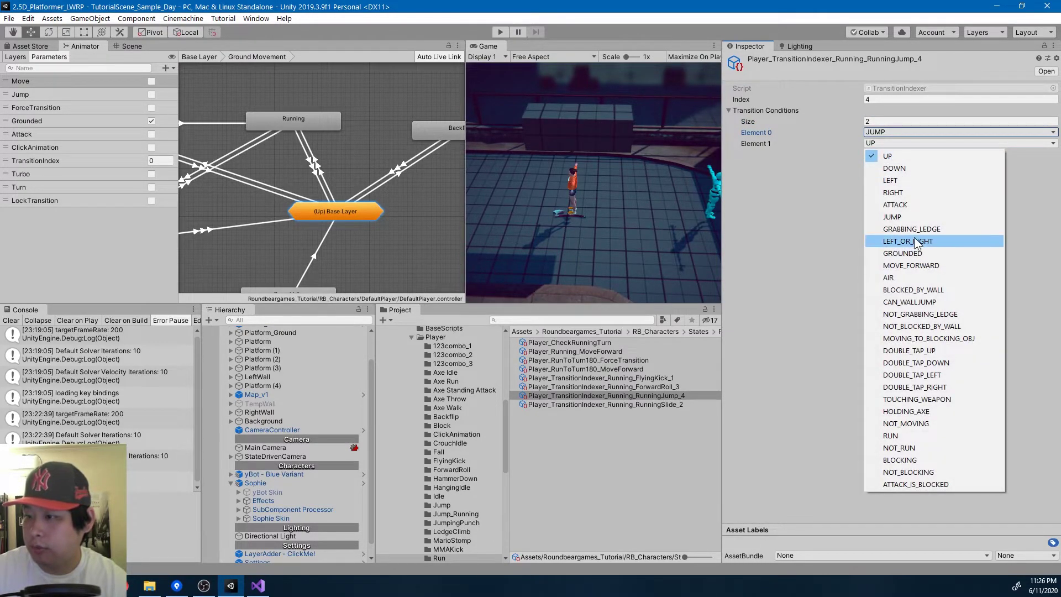
{"action": "left_click", "coordinate": [920, 252]}
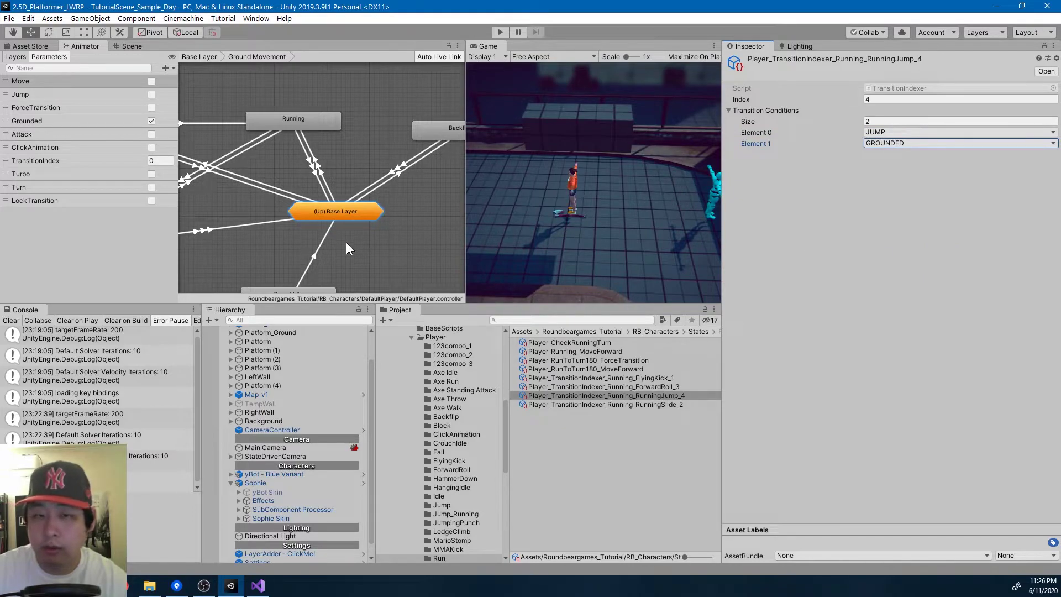
Expand the Running state's ability data list to 8 elements and assign Player_TransitionIndexer_Running_RunningJump_4 to Element 7
{"action": "left_click", "coordinate": [302, 122]}
{"action": "left_click", "coordinate": [889, 337]}
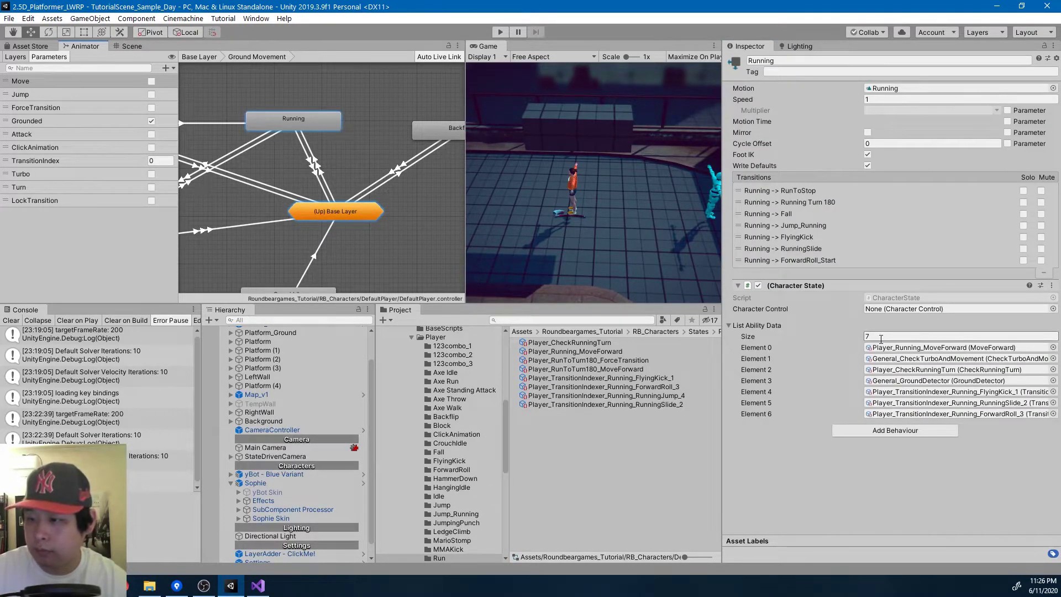
{"action": "key", "text": "Return"}
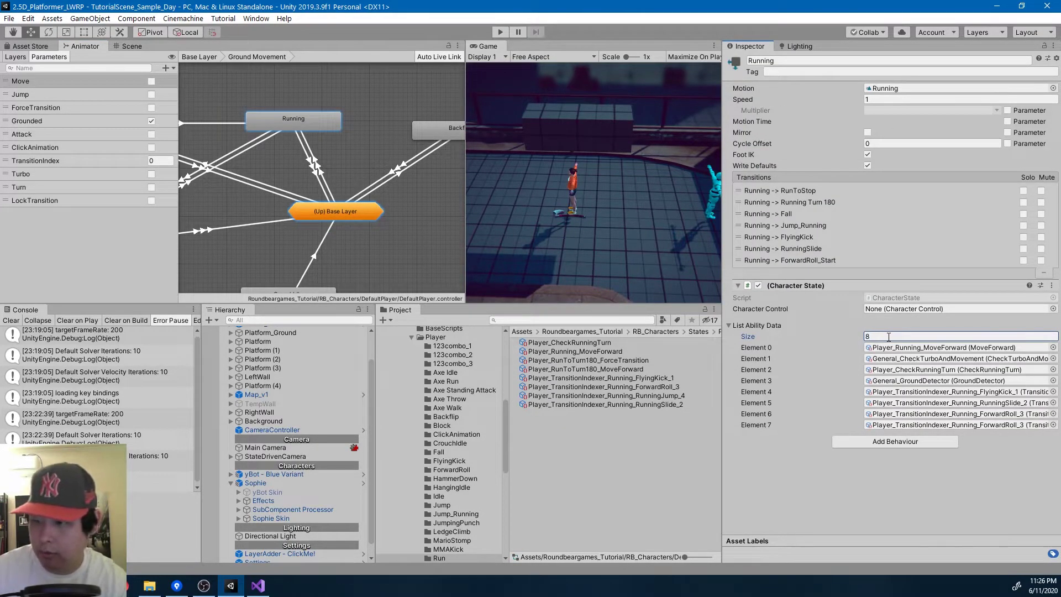
{"action": "left_click_drag", "start_coordinate": [653, 395], "coordinate": [896, 431]}
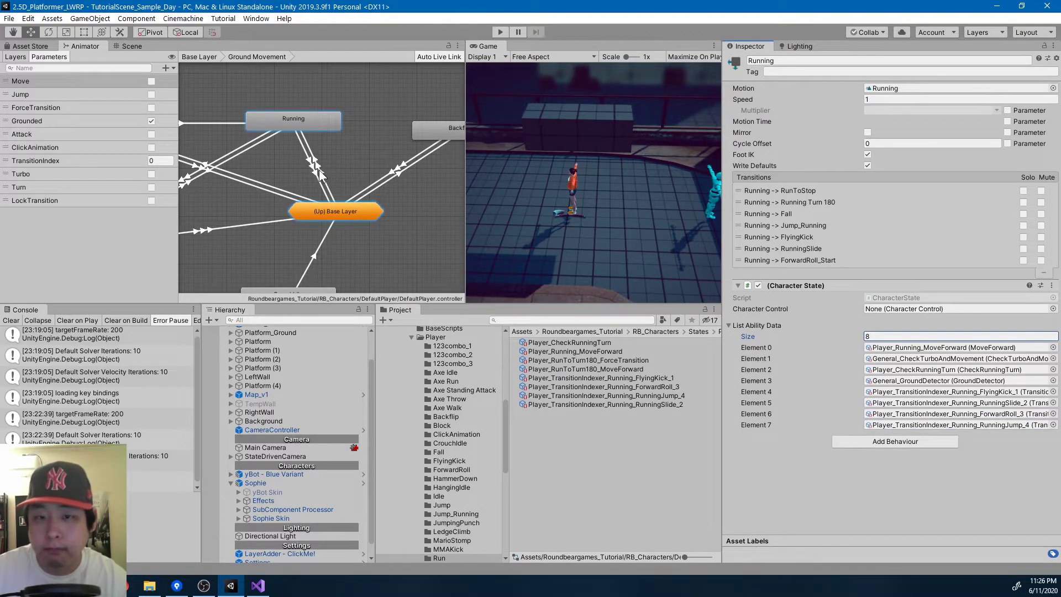
Change the Running to Jump_Running transition's condition from Jump to TransitionIndex Equals 4
{"action": "left_click", "coordinate": [310, 126]}
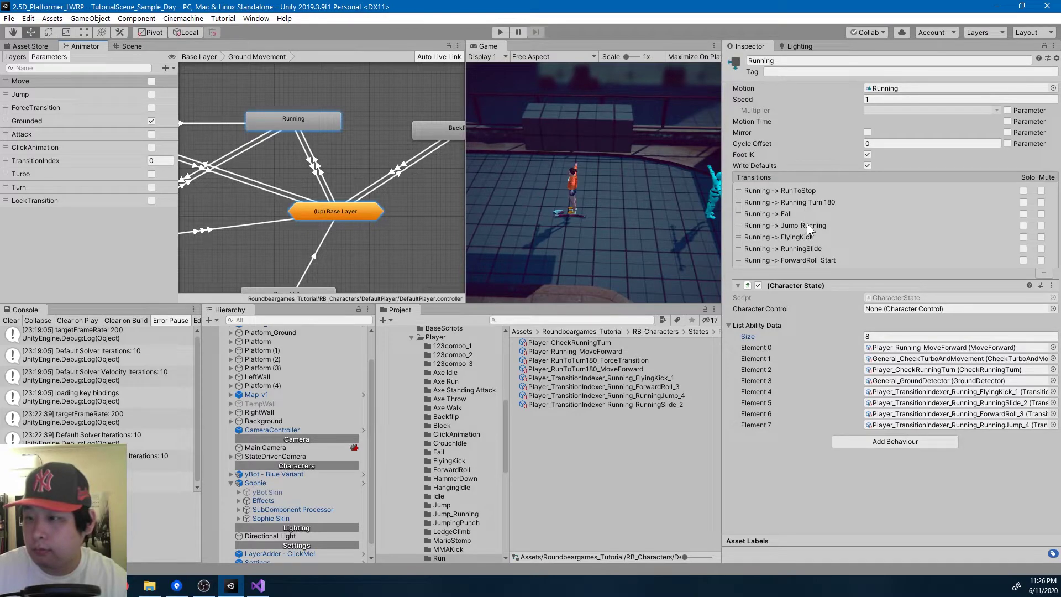
{"action": "left_click", "coordinate": [804, 226]}
{"action": "left_click_drag", "start_coordinate": [1058, 188], "coordinate": [1059, 274]}
{"action": "left_click", "coordinate": [818, 297]}
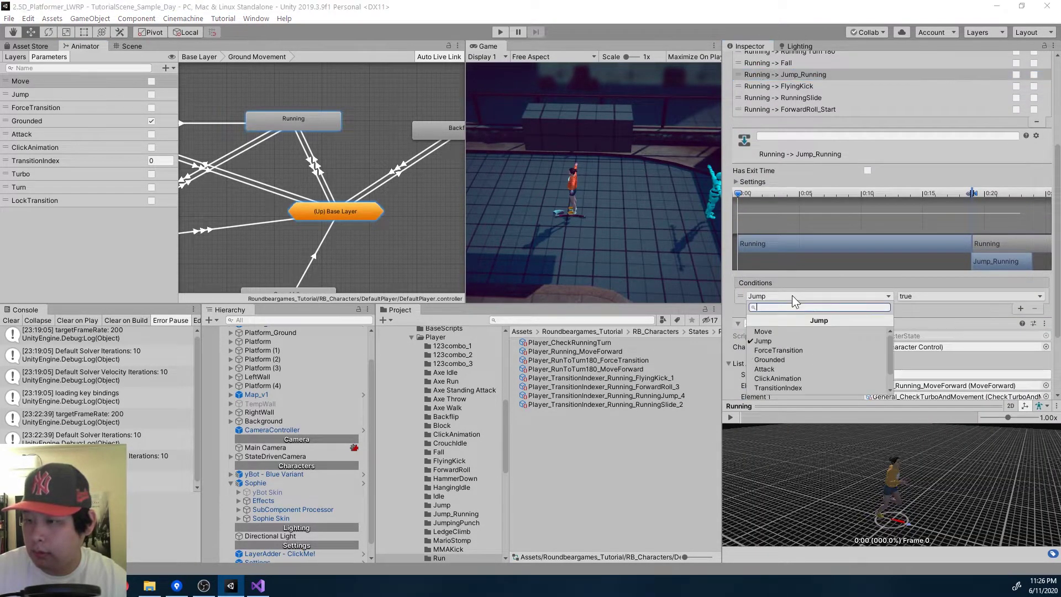
{"action": "left_click", "coordinate": [818, 388]}
{"action": "left_click", "coordinate": [932, 297]}
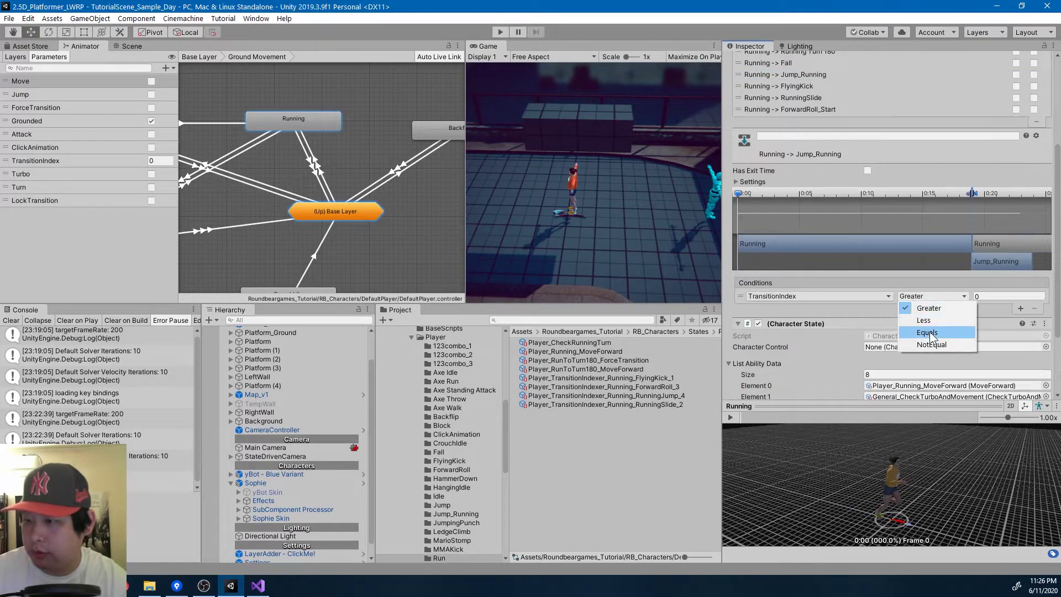
{"action": "left_click", "coordinate": [929, 332]}
{"action": "left_click", "coordinate": [989, 297]}
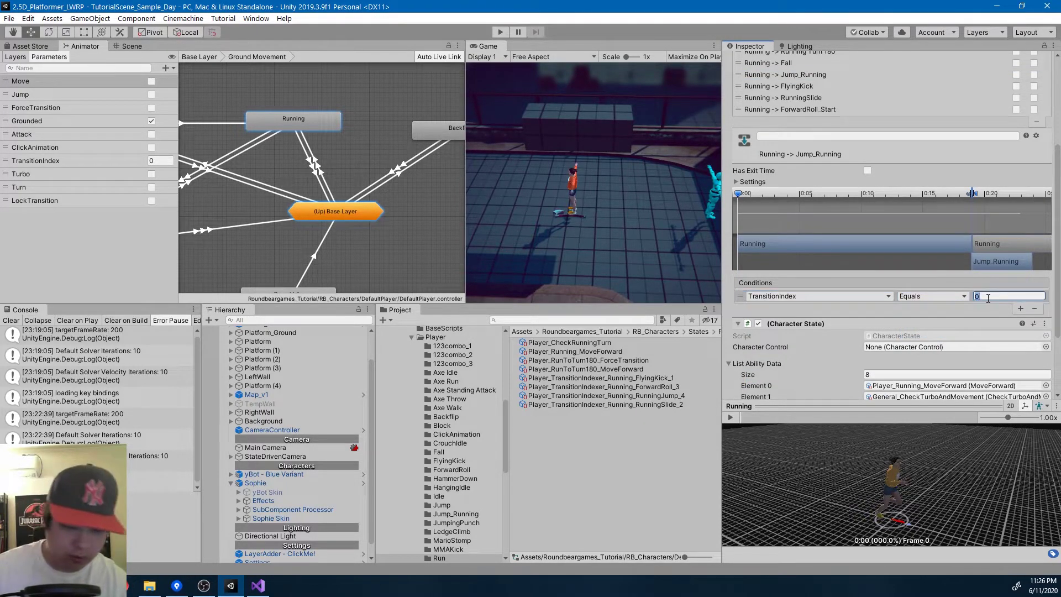
{"action": "scroll", "coordinate": [1006, 297], "scroll_direction": "down", "scroll_amount": 3}
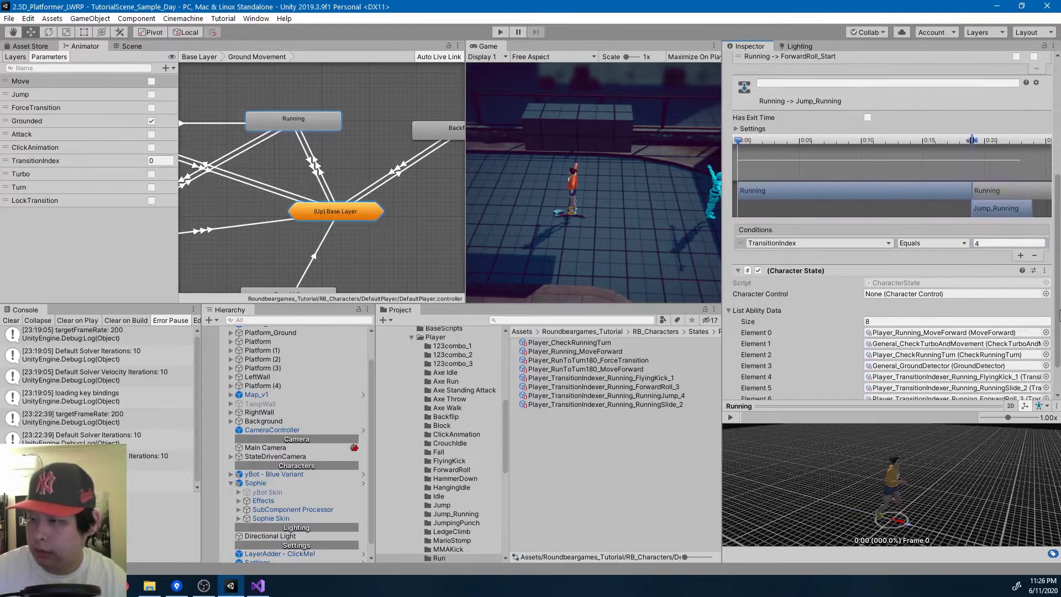
Run the game and test the running jump and forward roll while watching the animator states
{"action": "left_click", "coordinate": [500, 32]}
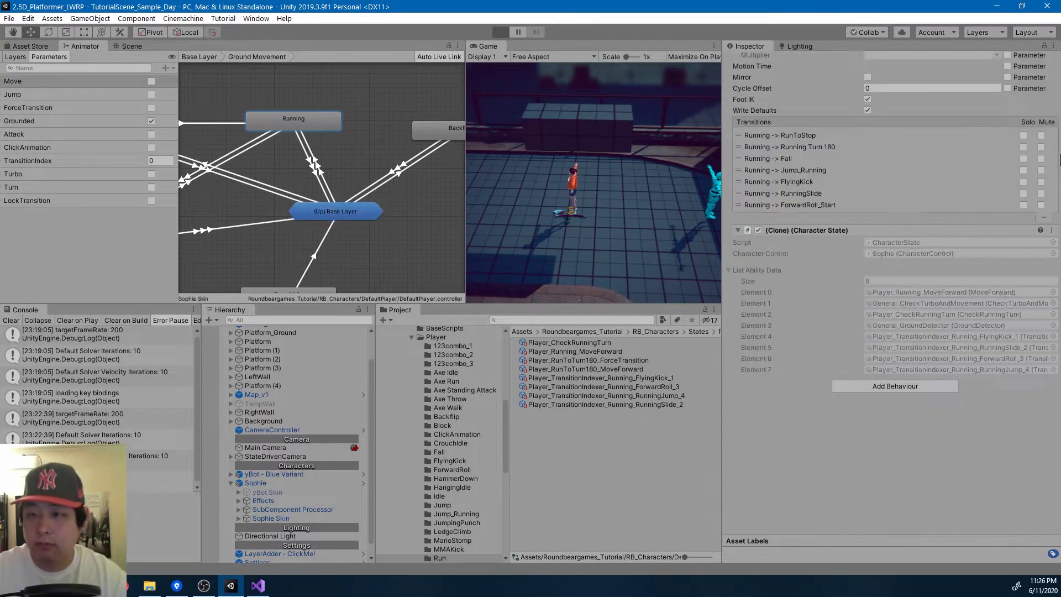
{"action": "key", "text": "space"}
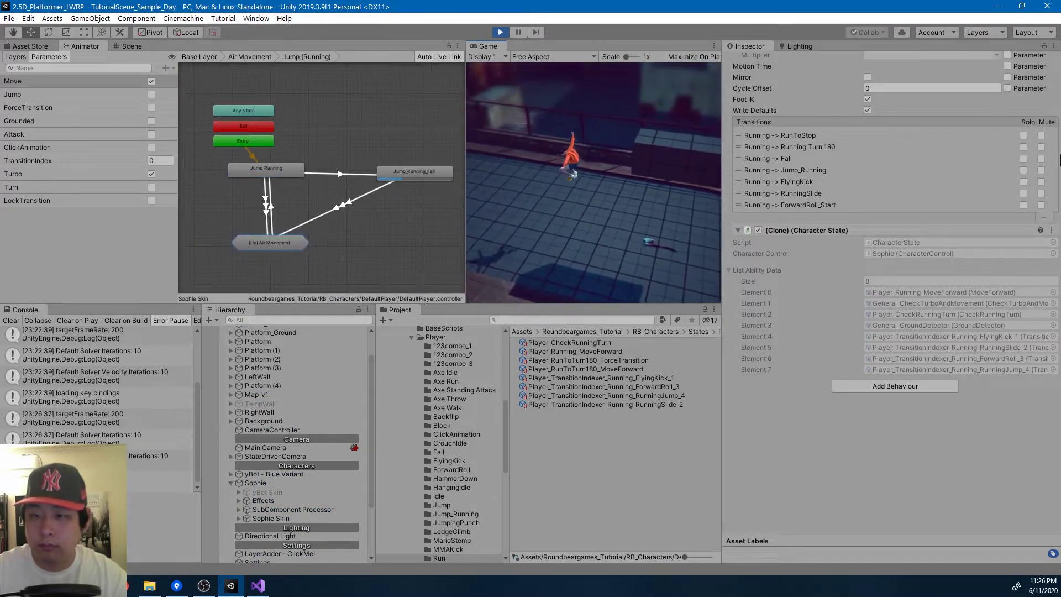
{"action": "key", "text": "s"}
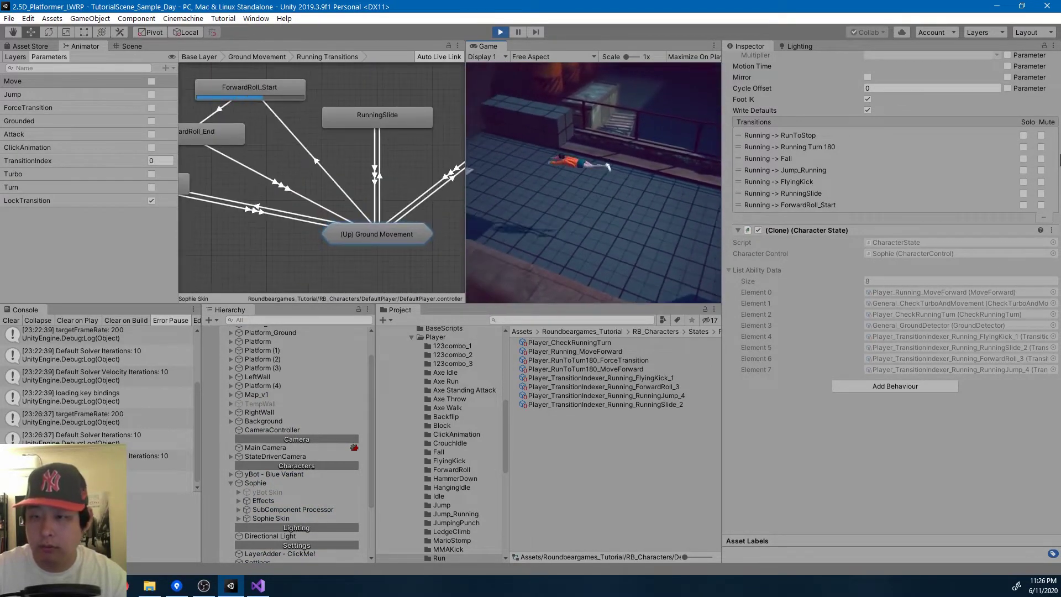
Play-test in a maximized game view, running, jumping, rolling and climbing ledges around the platforms
{"action": "double_click", "coordinate": [520, 33]}
{"action": "key", "text": "d"}
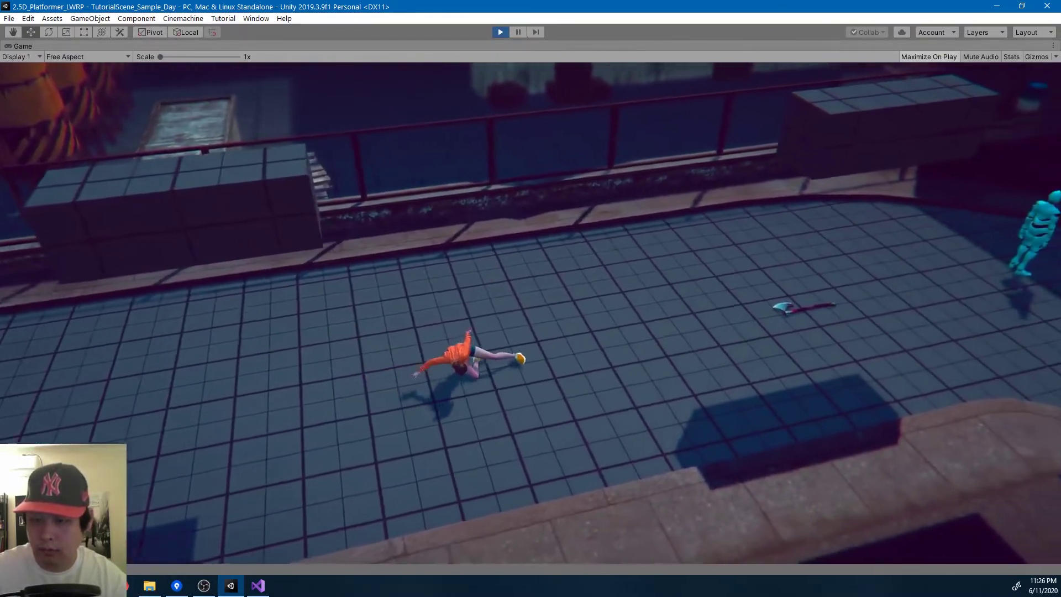
{"action": "key", "text": "space"}
{"action": "key", "text": "w"}
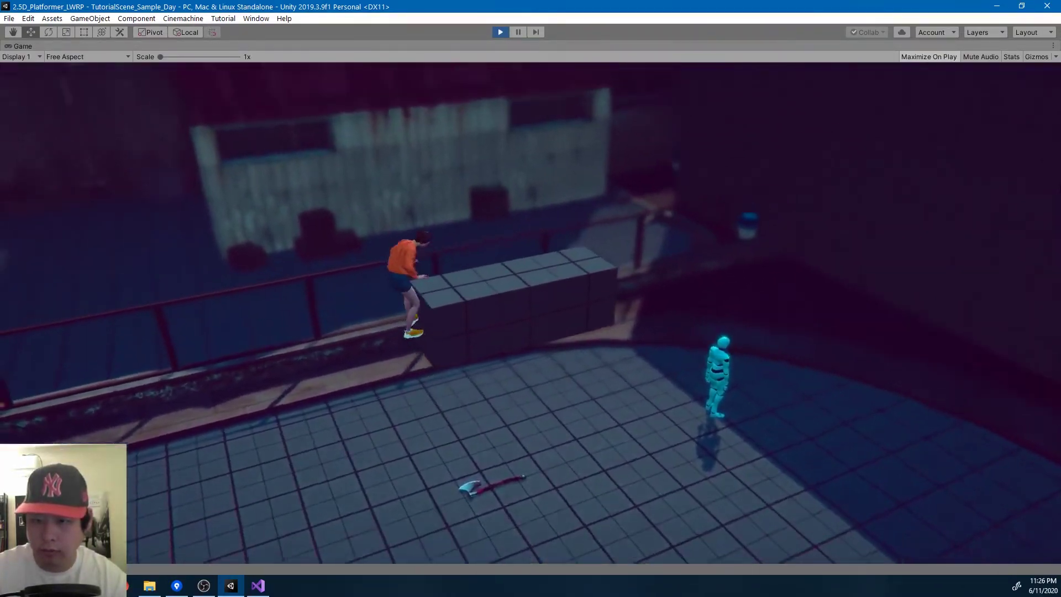
{"action": "key", "text": "space"}
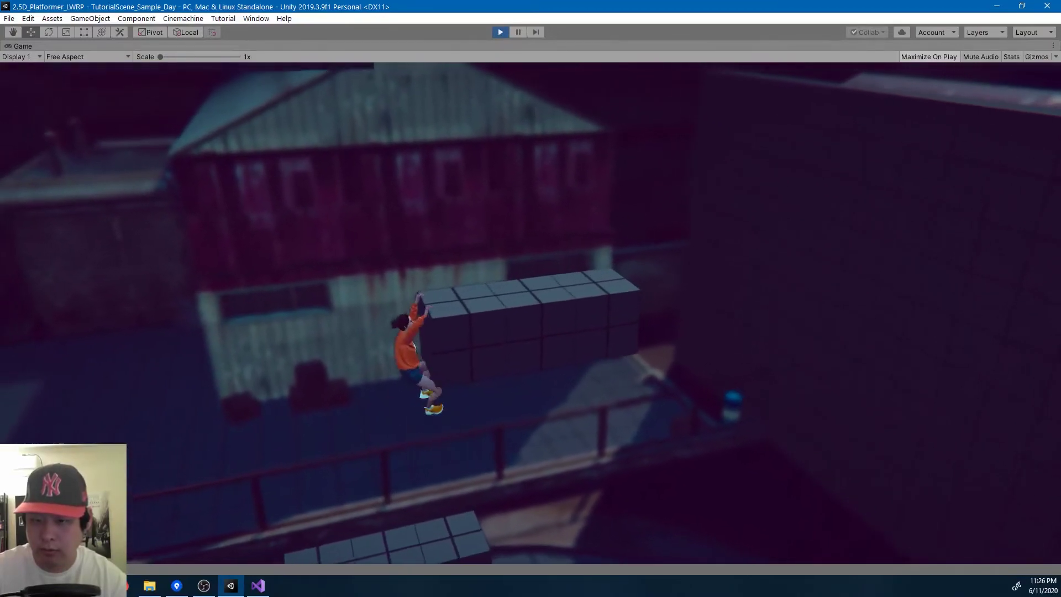
{"action": "key", "text": "w"}
{"action": "key", "text": "space"}
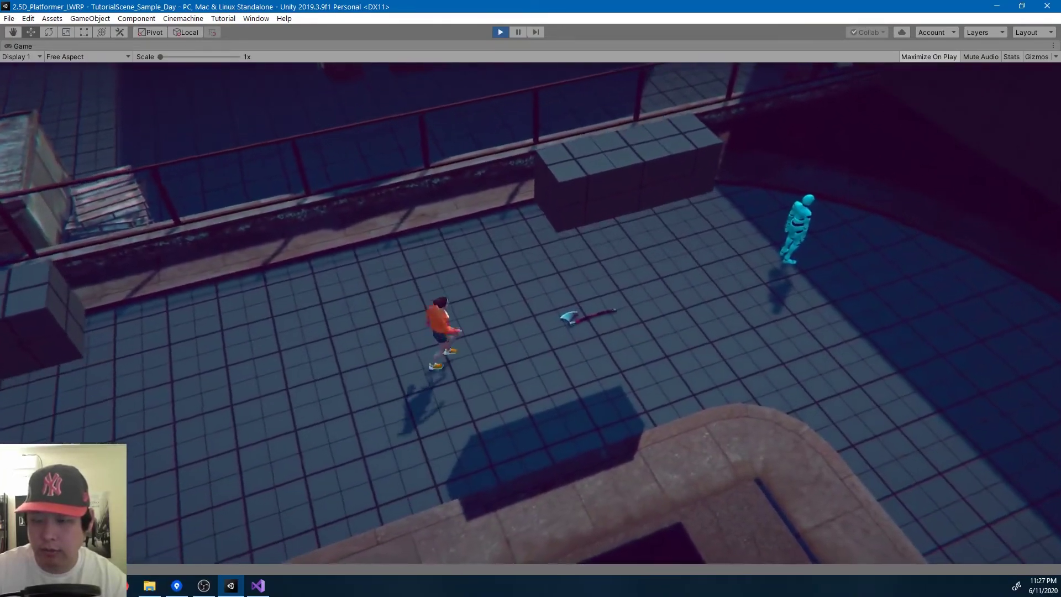
{"action": "key", "text": "s"}
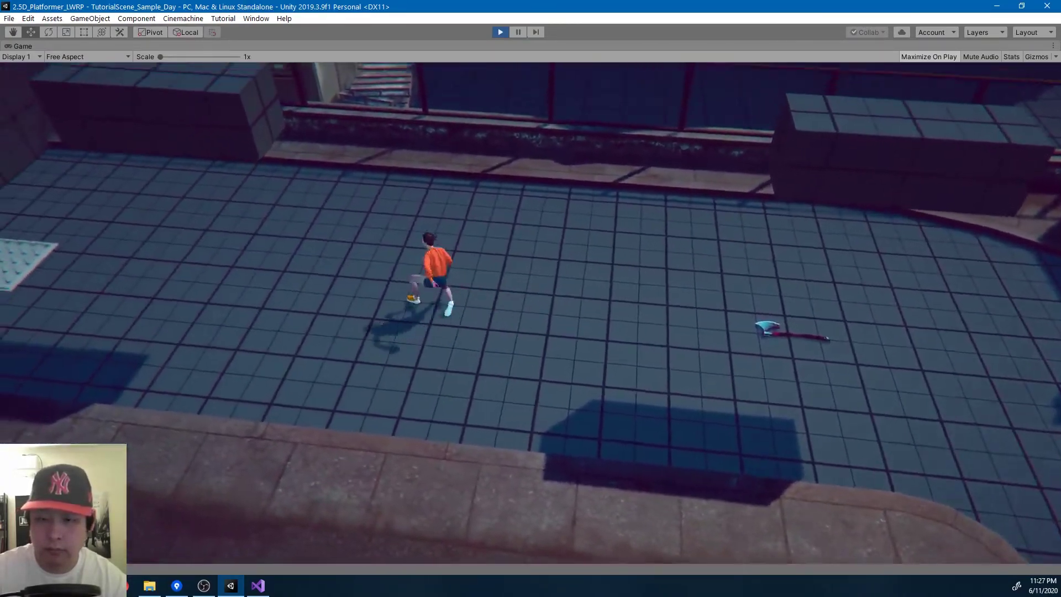
{"action": "key", "text": "space"}
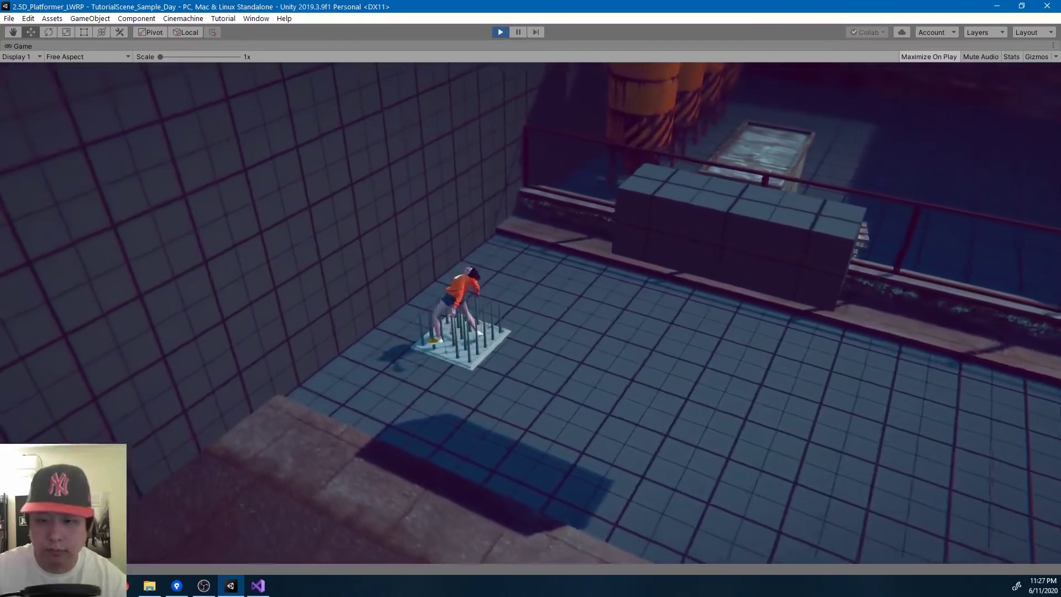